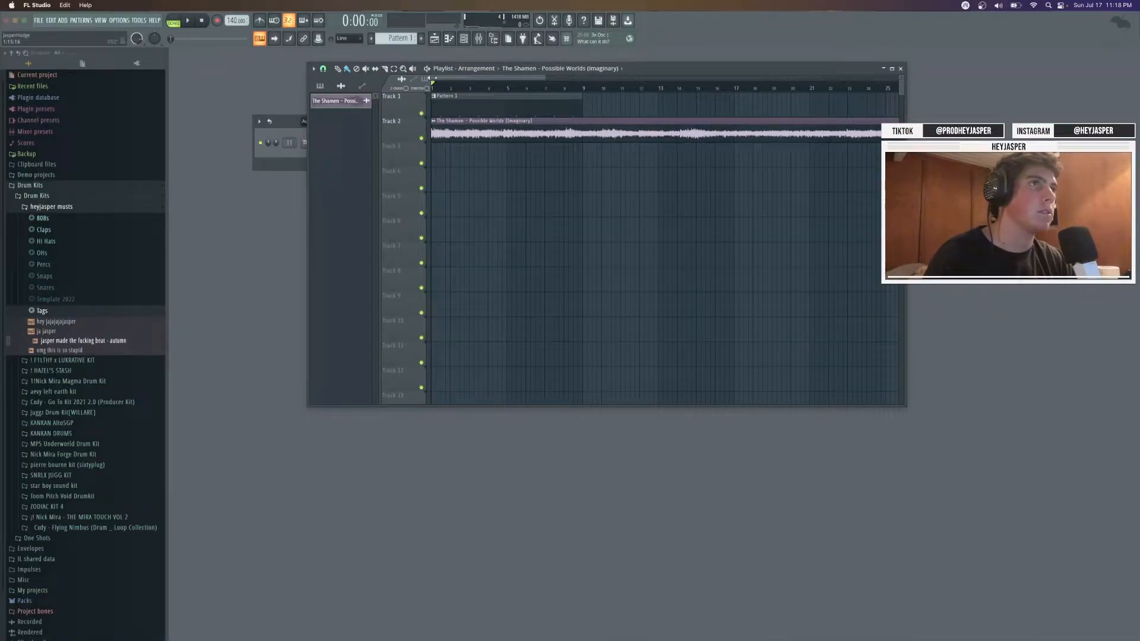
Slice the Possible Worlds clip on Track 2 just past bar 9 and delete the part after the cut
click(385, 69)
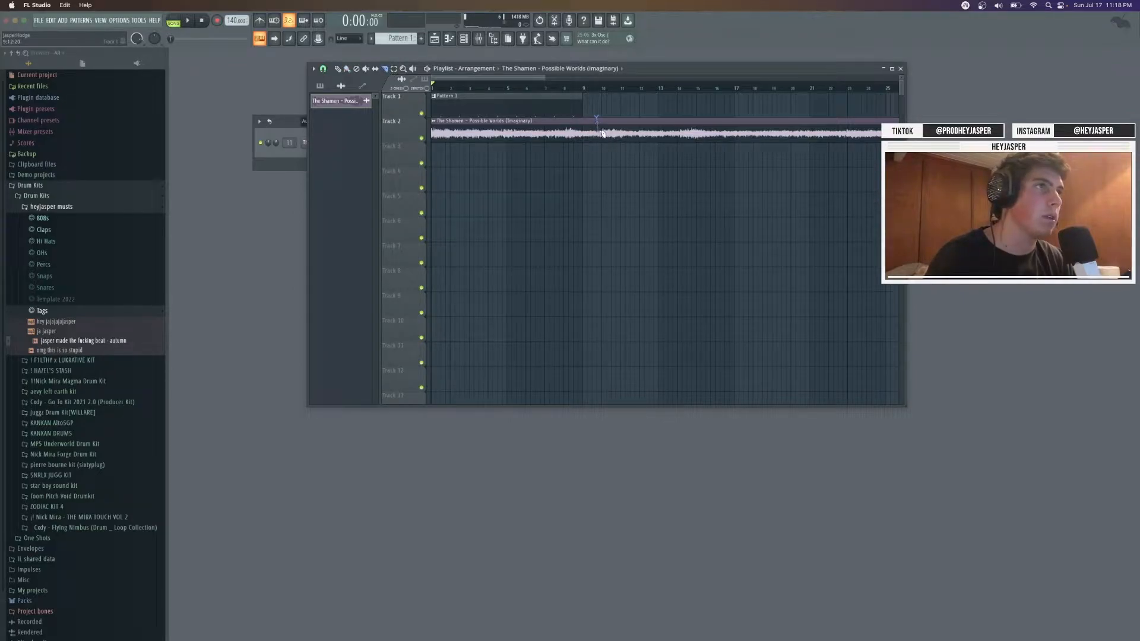
drag(598, 147, 598, 153)
click(338, 68)
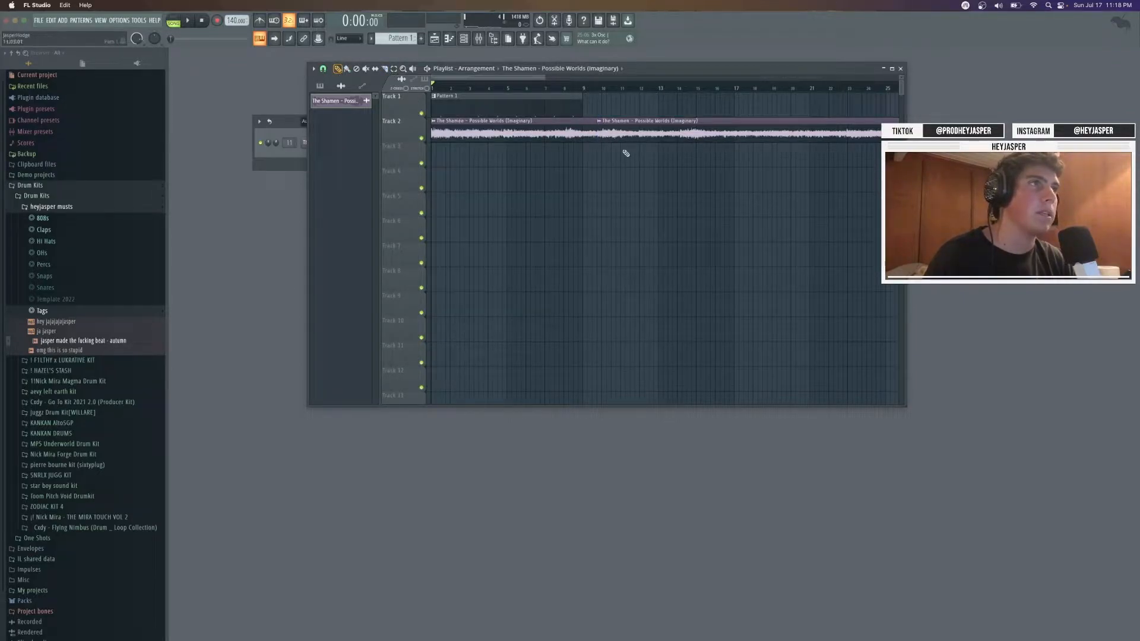
right_click(612, 135)
Move and resize the Playlist window to uncover the channel rack and show more tracks down the screen
drag(904, 62, 1113, 10)
drag(308, 254, 432, 254)
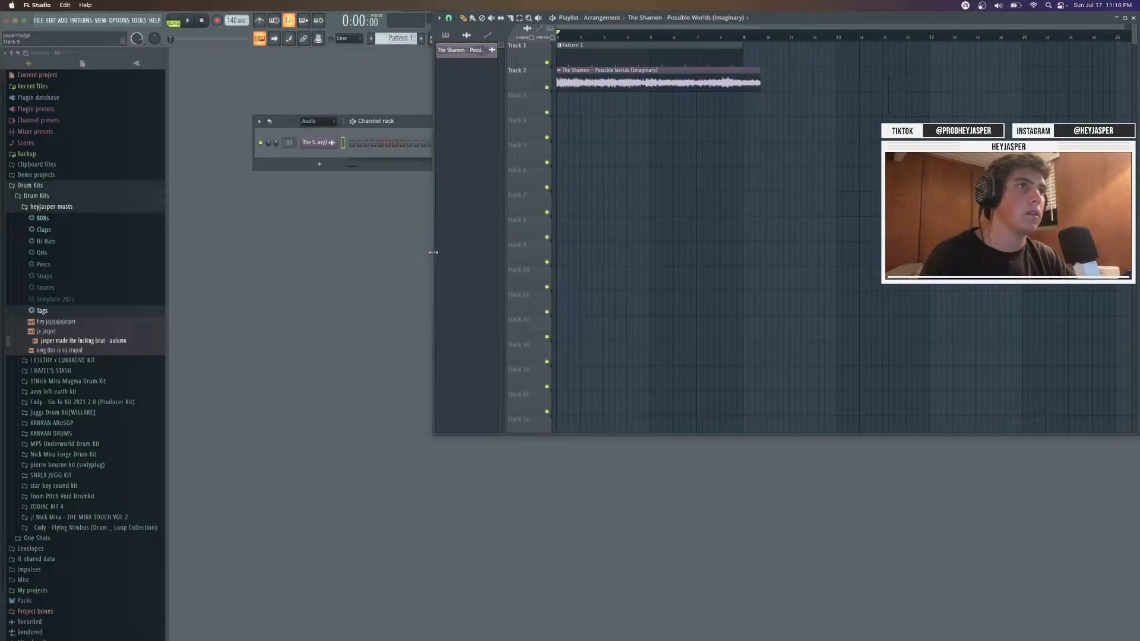
drag(820, 435, 801, 640)
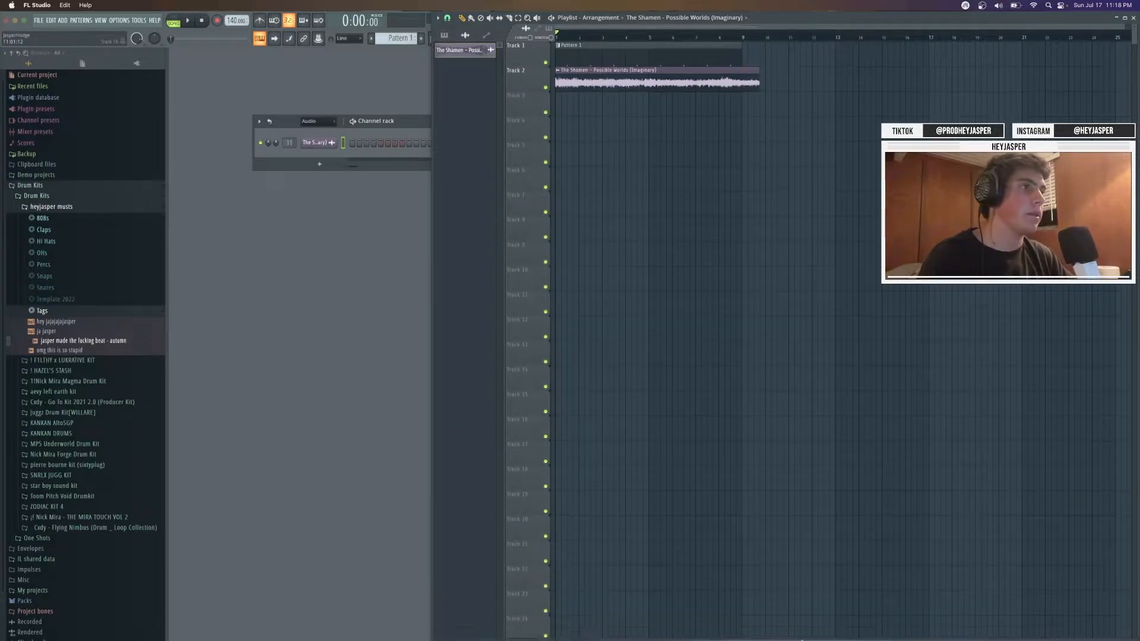
Set the project tempo to 128 BPM so the clip spans eight bars, and play it against the metronome
drag(232, 21, 232, 28)
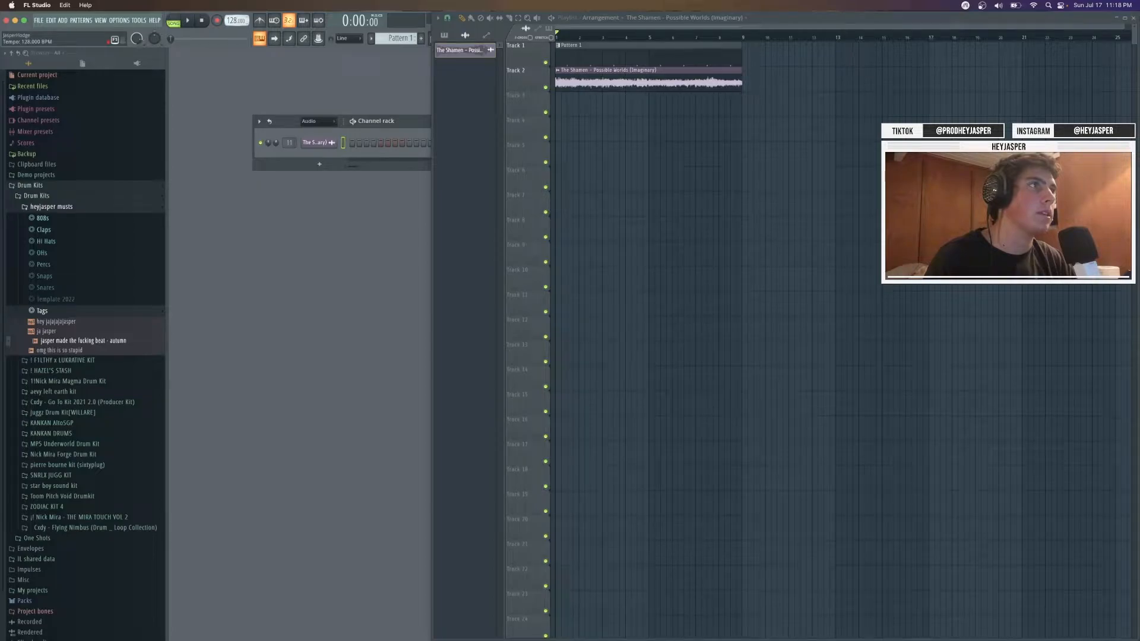
drag(1121, 26, 762, 32)
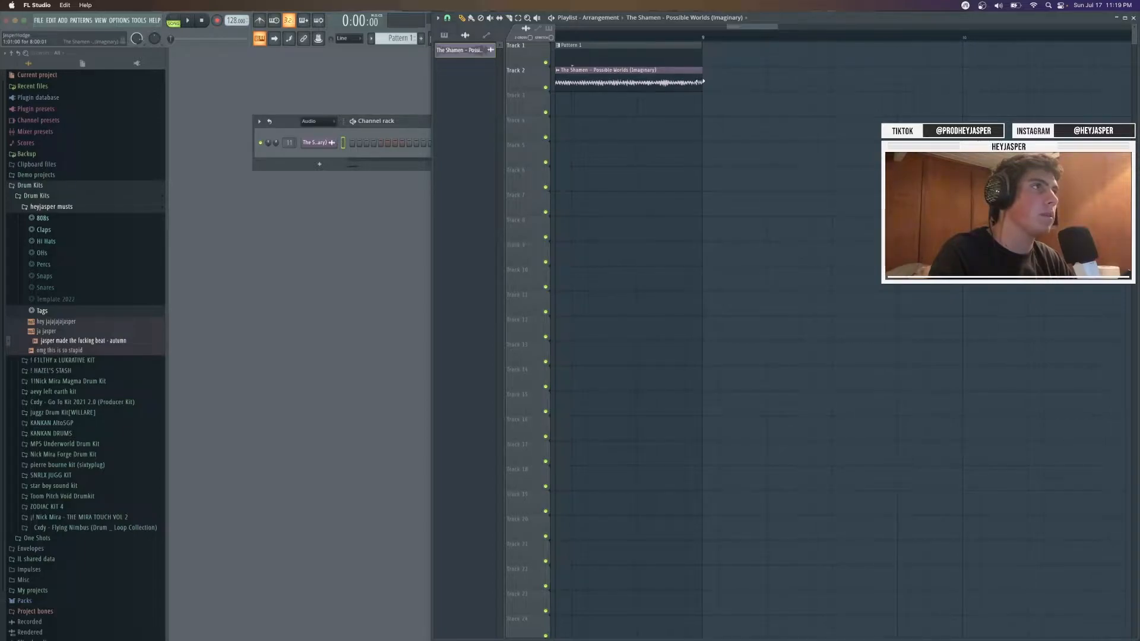
drag(785, 28, 374, 58)
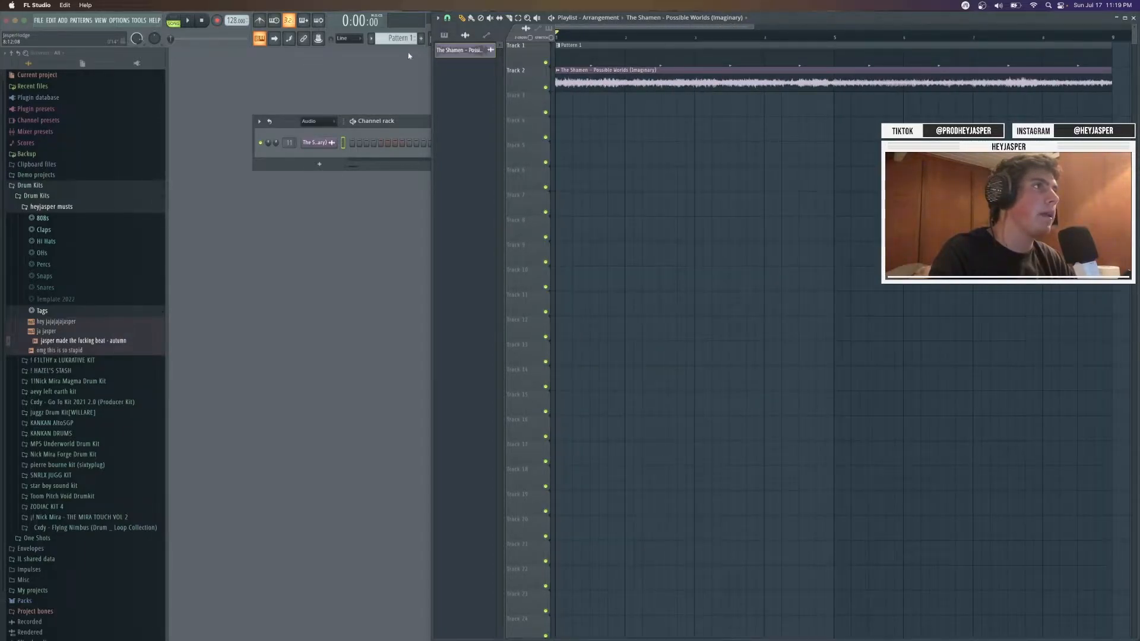
drag(754, 26, 1065, 26)
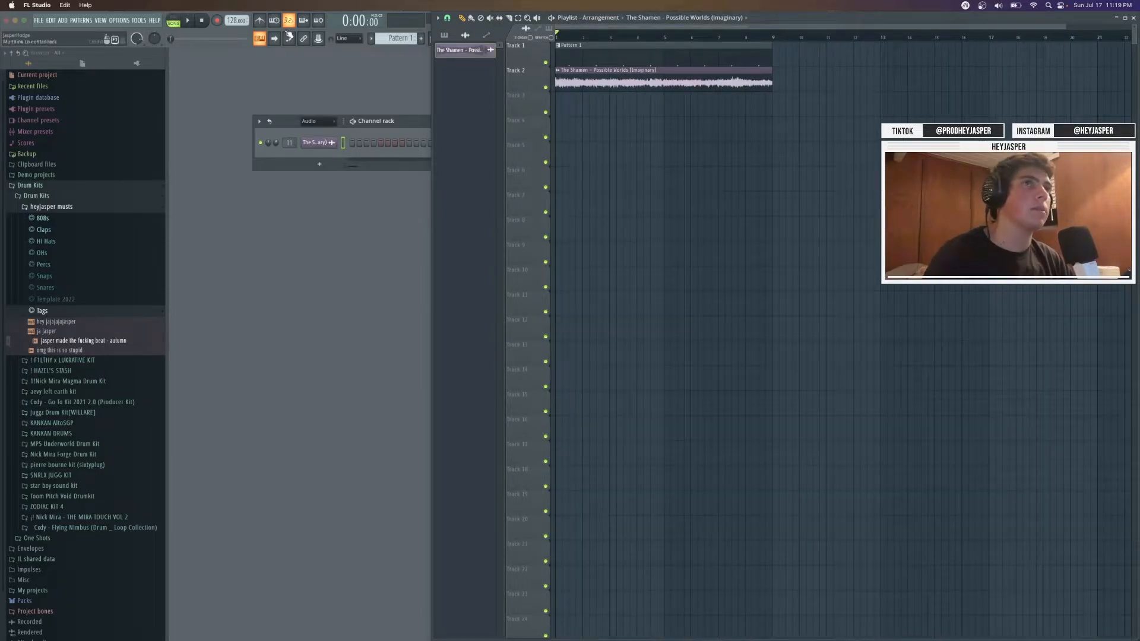
key(space)
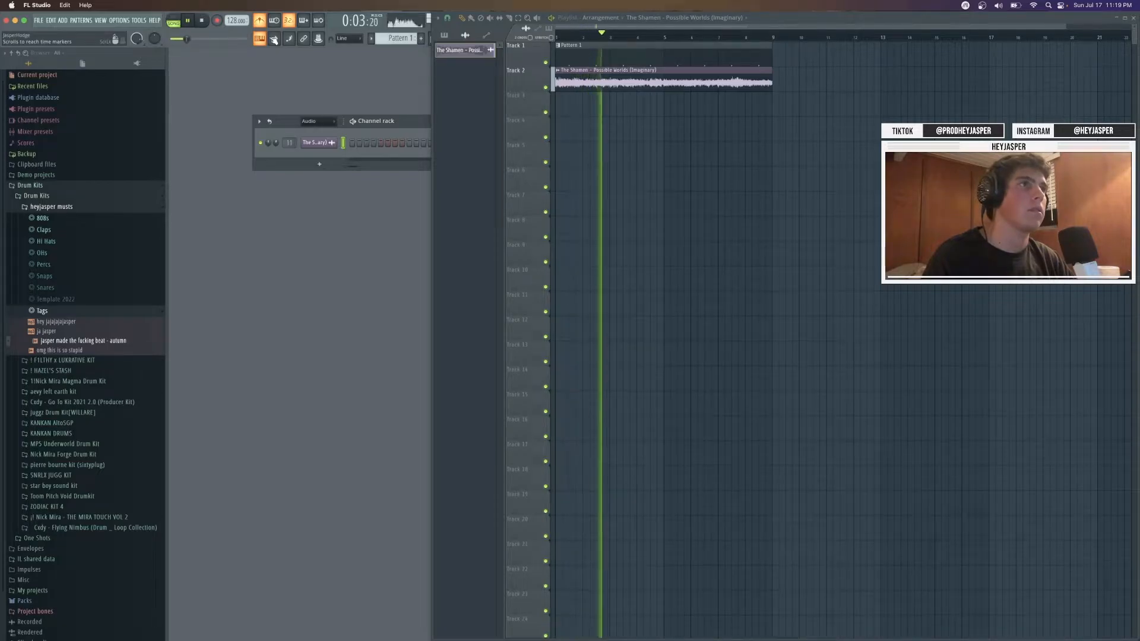
key(space)
Set the time stretching mode of the Possible Worlds sample channel to Stretch
click(318, 142)
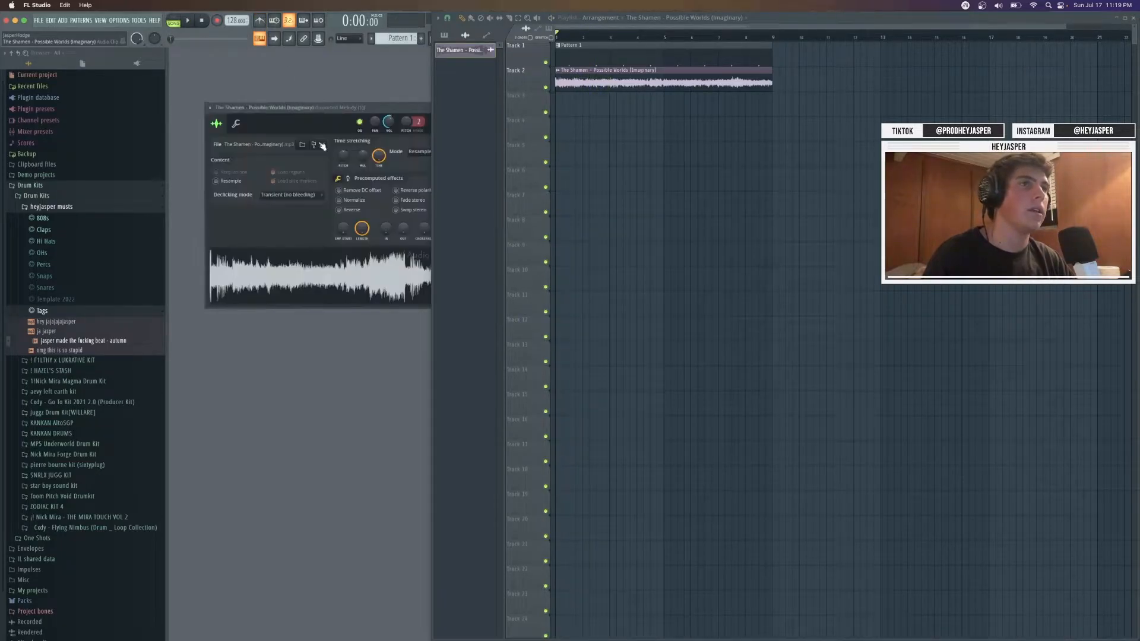
drag(365, 105, 340, 105)
click(396, 154)
click(397, 176)
click(426, 107)
Try a project tempo of 142 BPM by playing the sample against the metronome
drag(232, 22, 232, 14)
click(258, 25)
key(space)
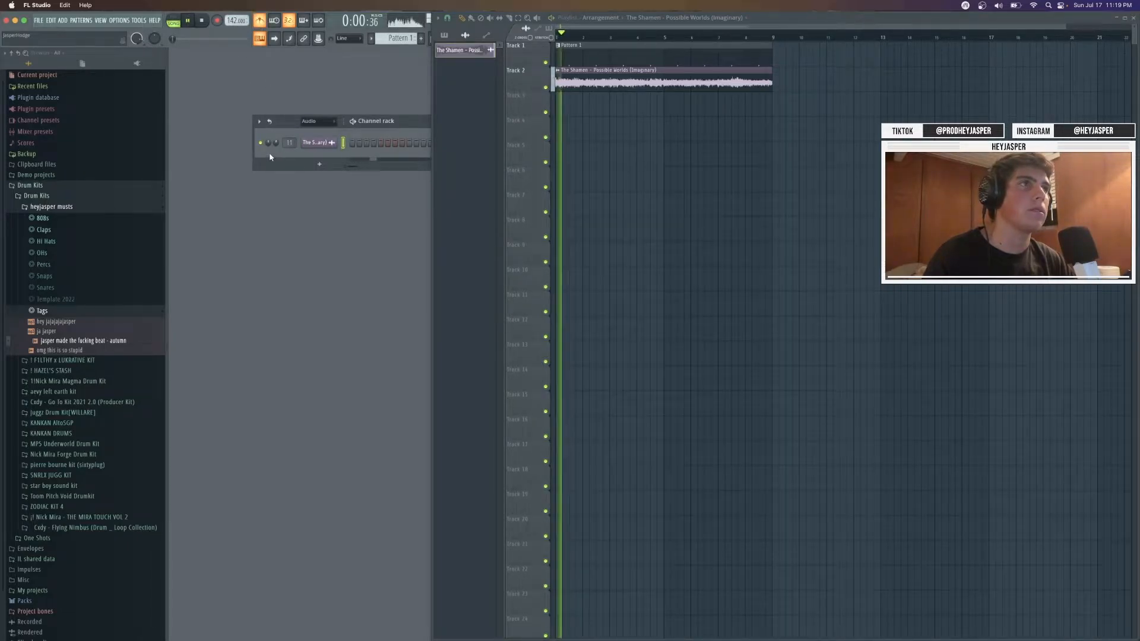
key(space)
click(259, 24)
Set the project tempo to 132 BPM and play the sample against the metronome
drag(233, 21, 233, 26)
click(260, 23)
key(space)
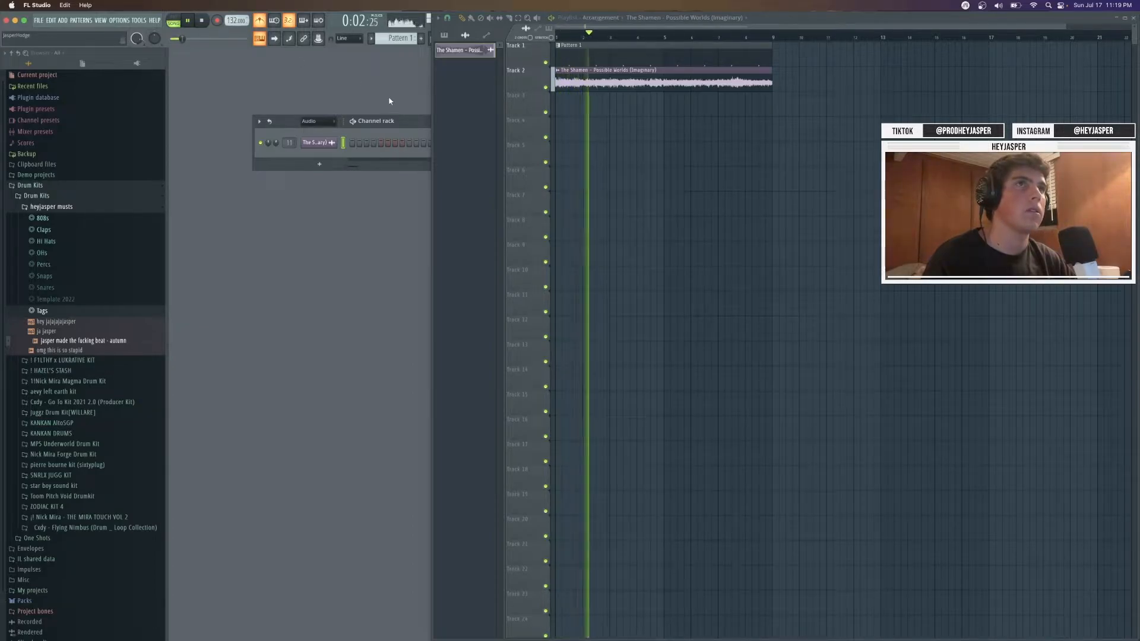
key(space)
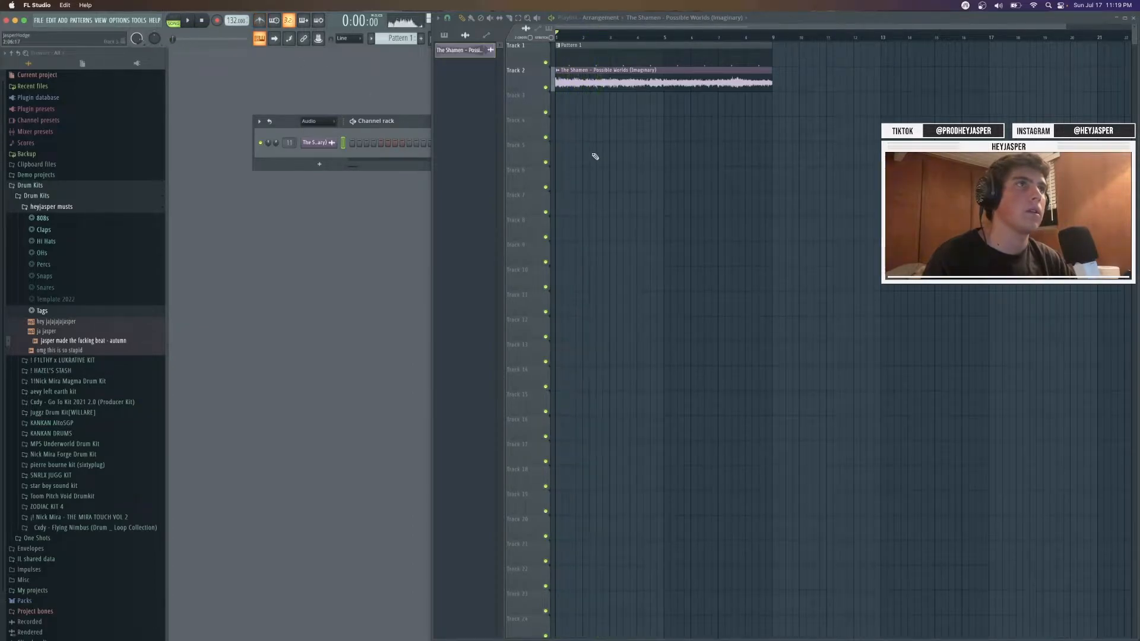
Lower the volume fader of the Exported Melody (1) mixer track and check the level during playback
click(1131, 22)
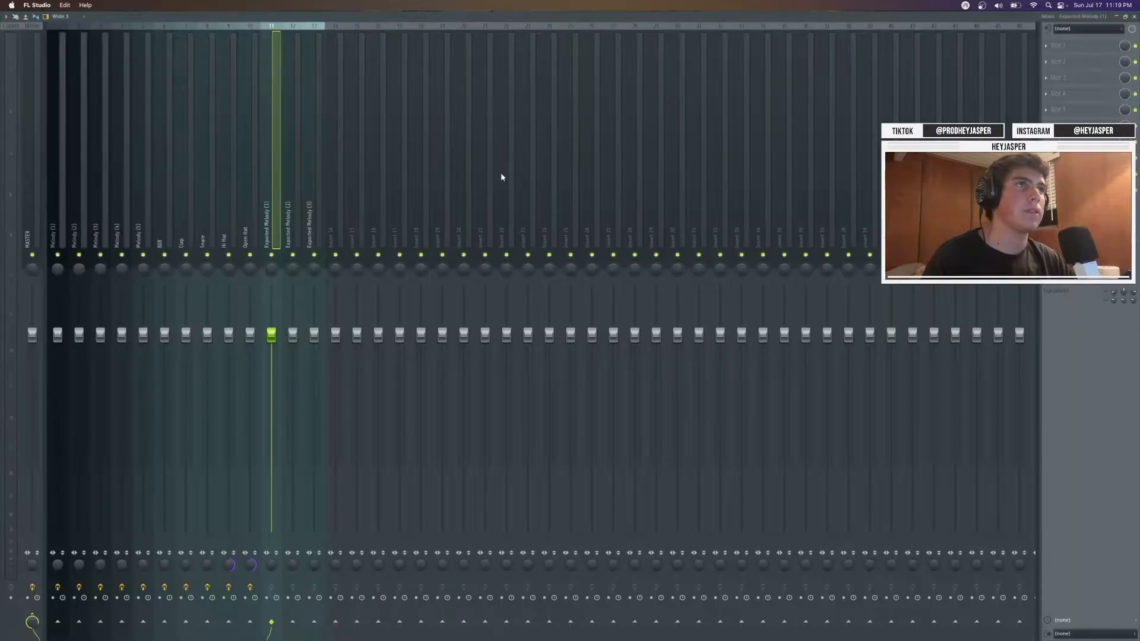
key(F9)
drag(263, 337, 265, 431)
key(space)
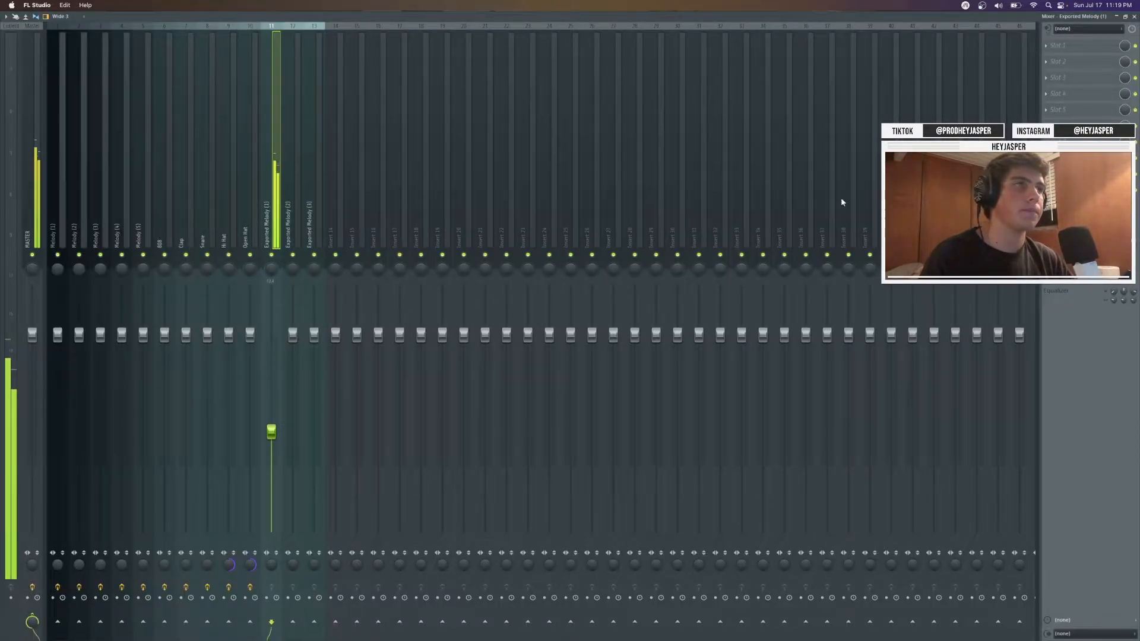
key(space)
click(1133, 17)
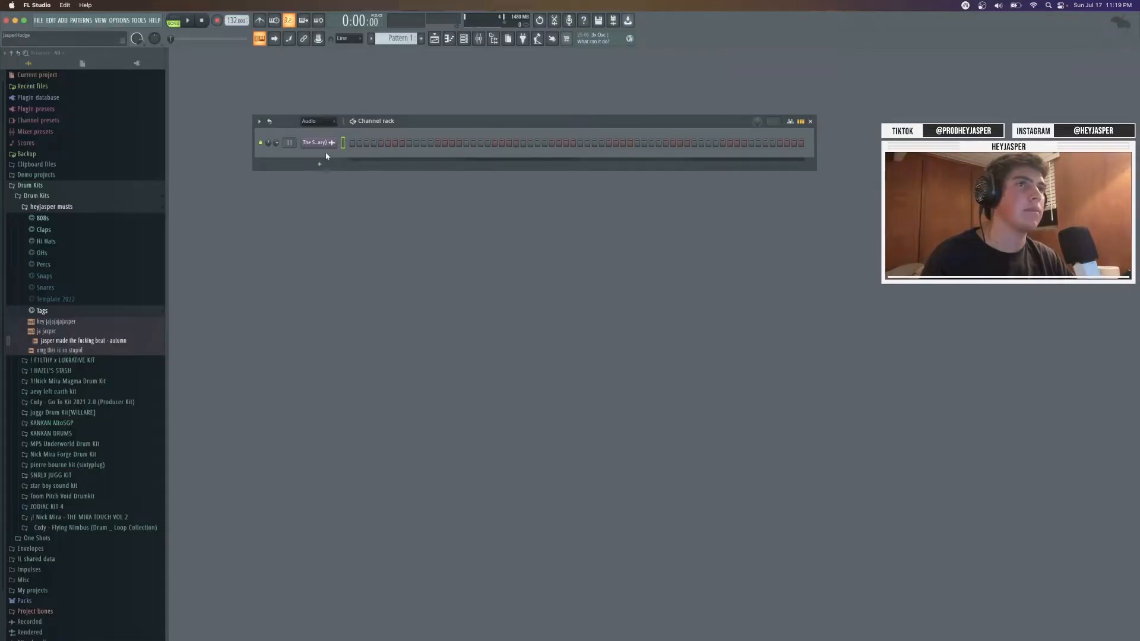
Adjust the time stretching pitch of the Possible Worlds sample and start playback
click(321, 143)
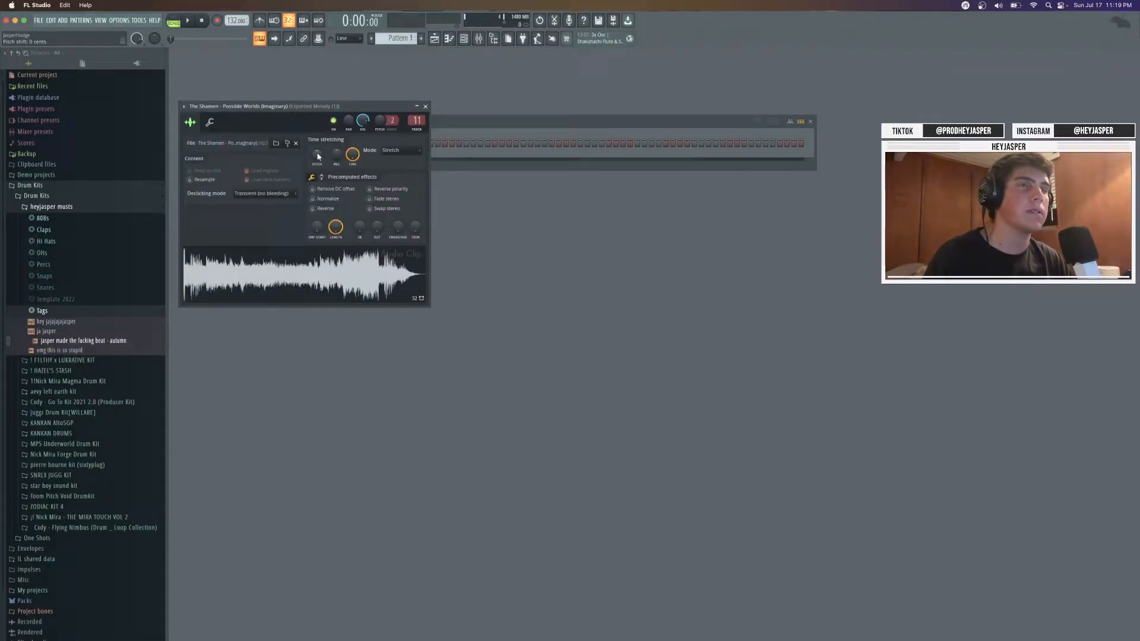
key(space)
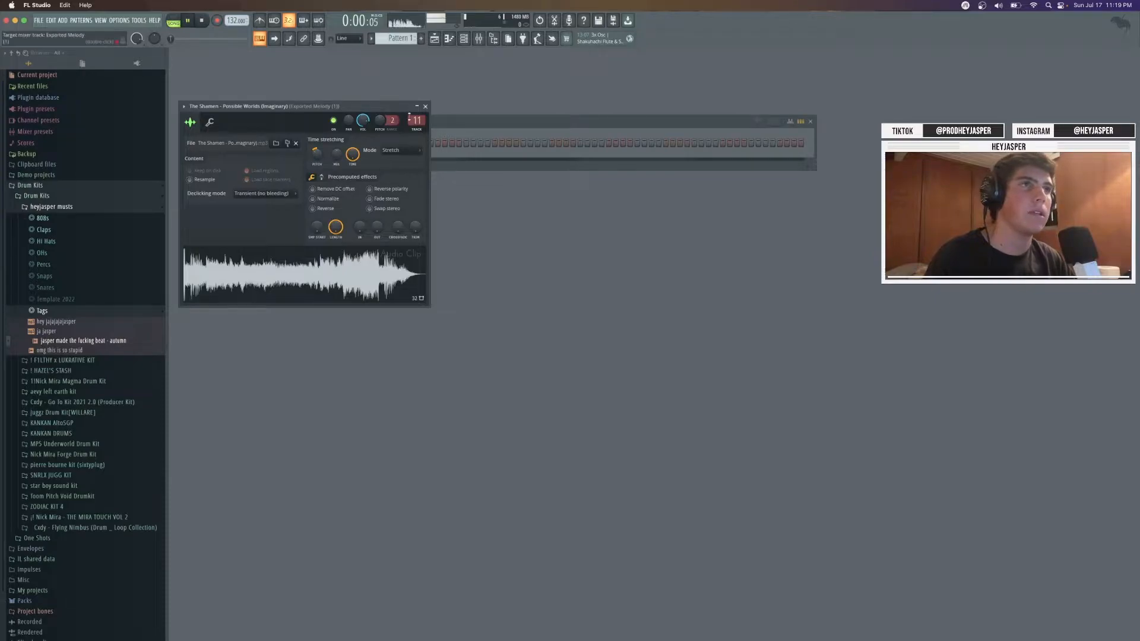
click(425, 106)
Show all channels in the channel rack and stop playback
click(318, 121)
click(305, 131)
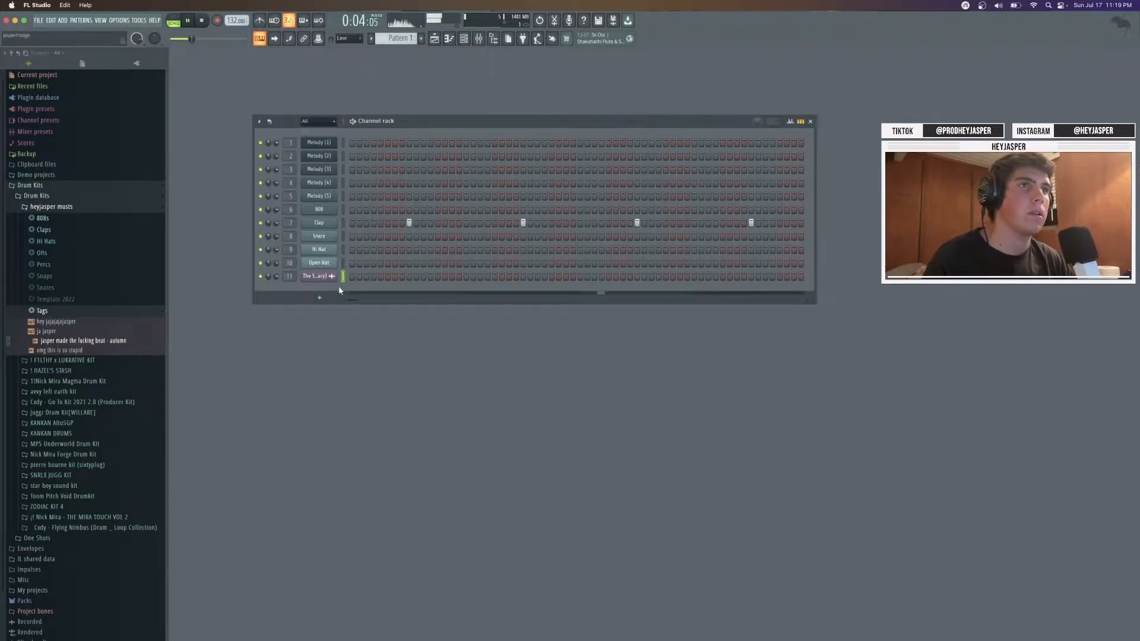
key(space)
Fine-tune the sample's time stretching pitch while repeatedly auditioning it, and close its channel settings
click(319, 156)
drag(319, 159, 324, 186)
key(space)
key(space)
key(space)
key(space)
key(space)
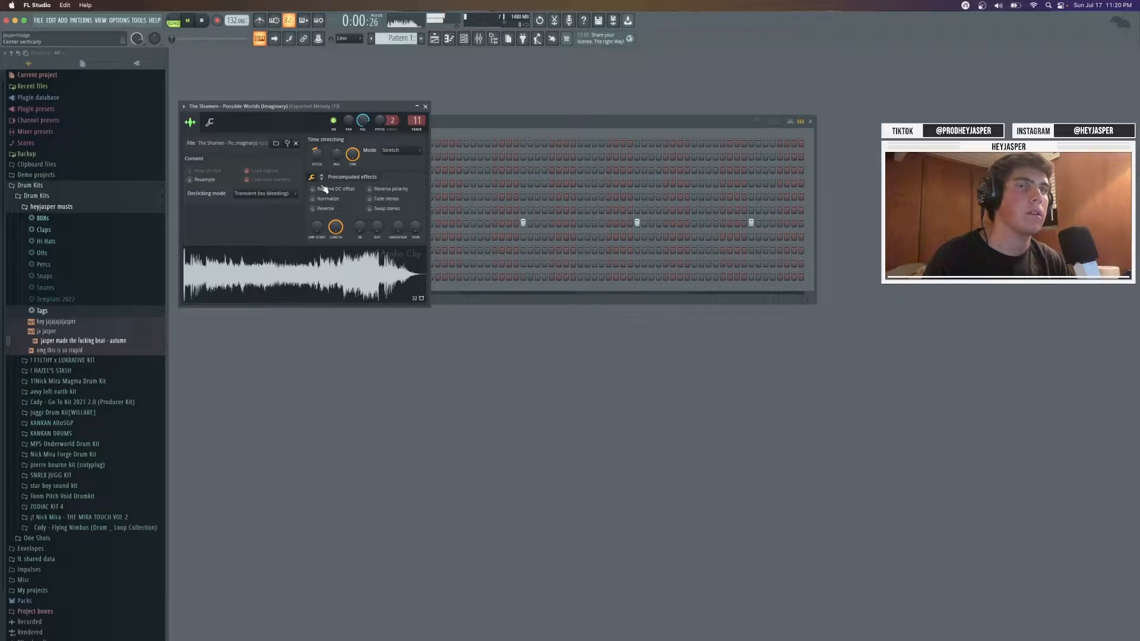
scroll(315, 157, down, 1)
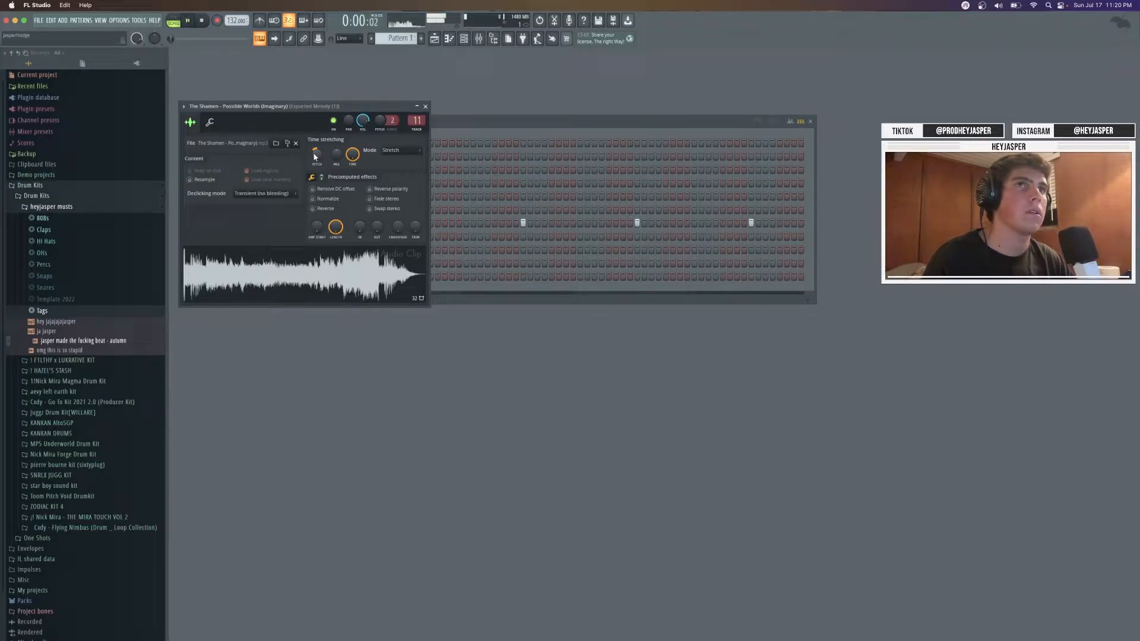
click(425, 106)
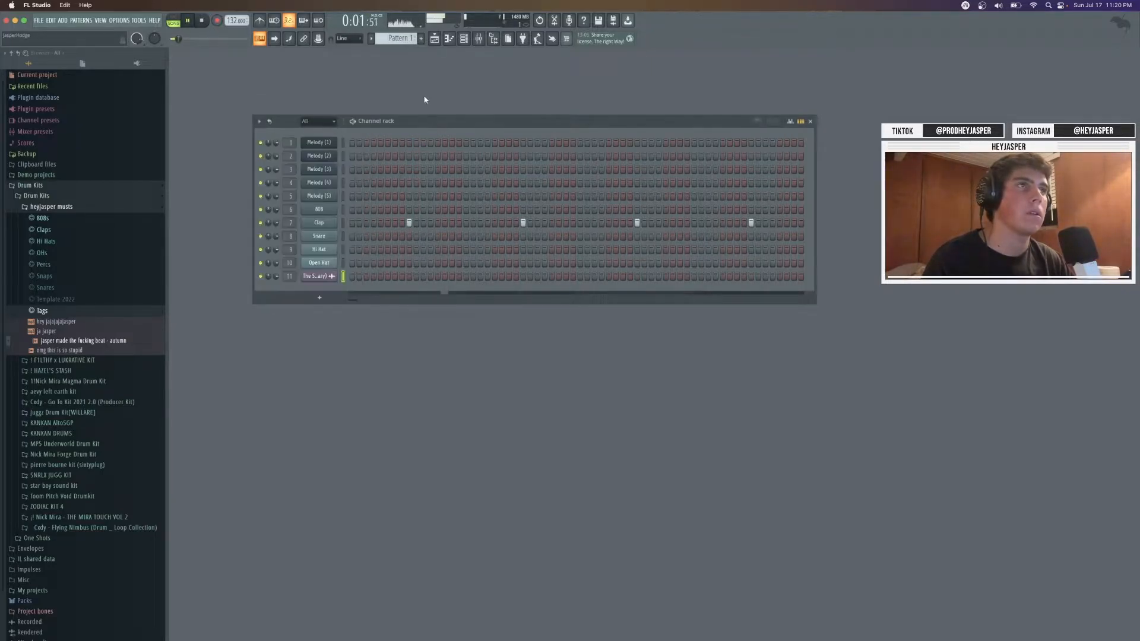
Reopen the Playlist, maximize it, and stop playback
click(434, 38)
click(1125, 18)
click(543, 111)
right_click(543, 110)
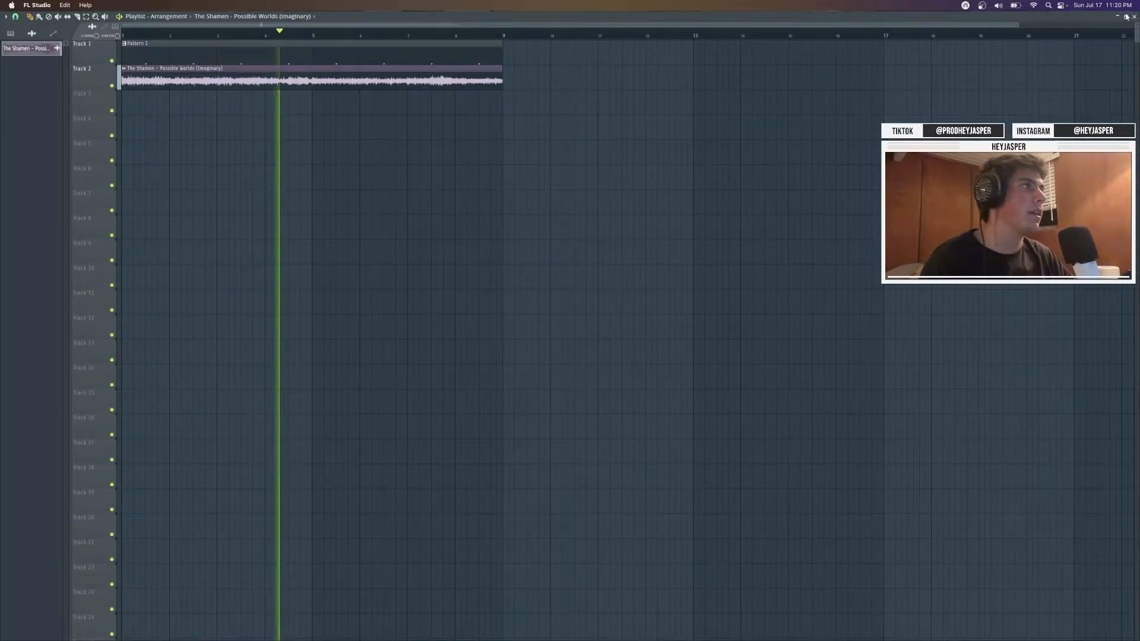
key(space)
click(126, 69)
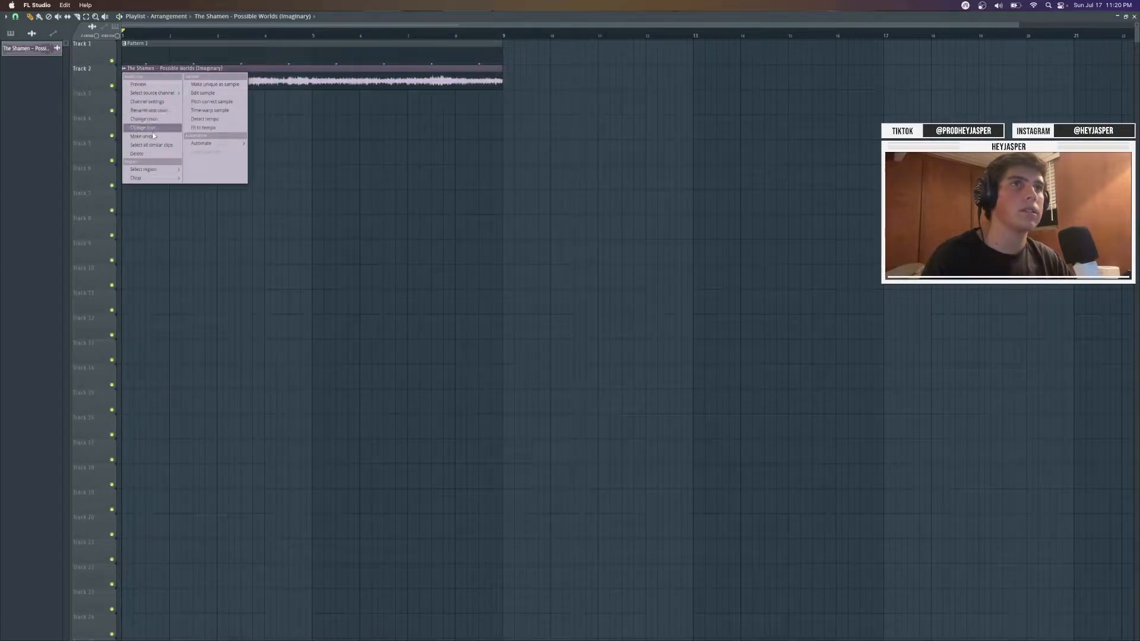
click(153, 136)
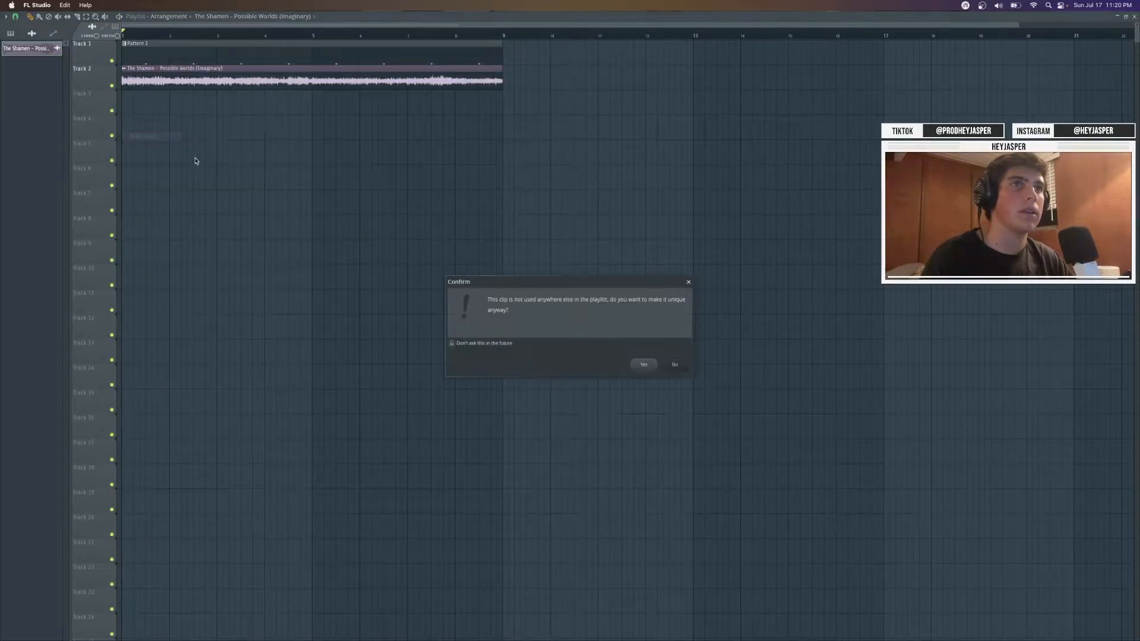
click(689, 284)
click(517, 84)
drag(542, 82, 535, 82)
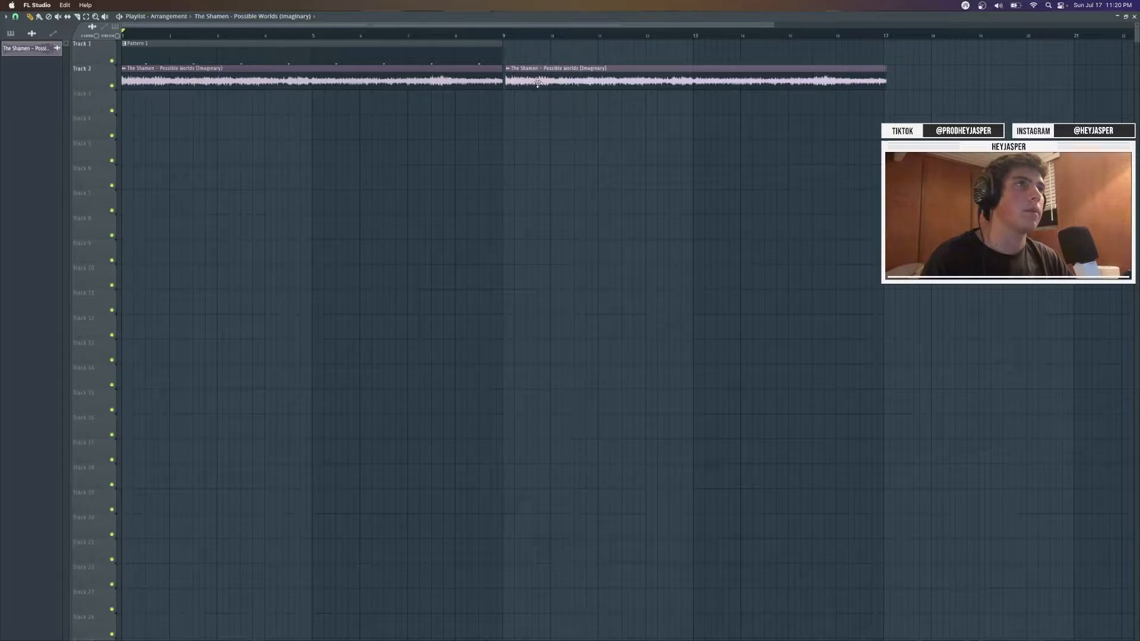
right_click(532, 82)
click(26, 16)
click(27, 156)
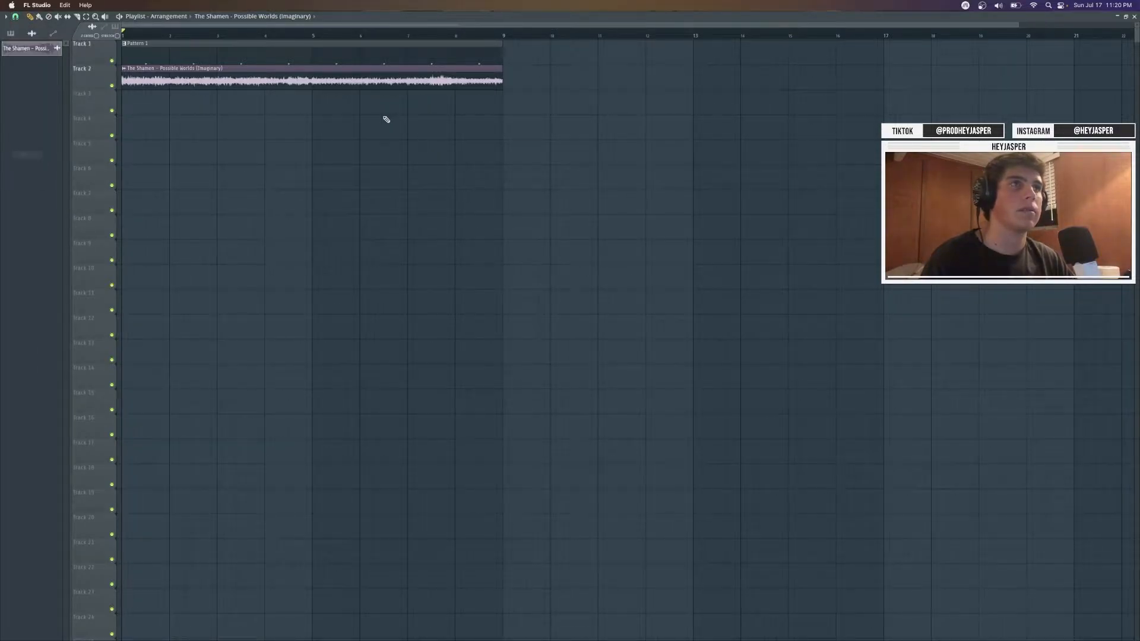
Duplicate the Track 2 sample clip to bar 9 and make the copy unique
drag(400, 139, 335, 76)
key(super+b)
click(536, 118)
right_click(551, 121)
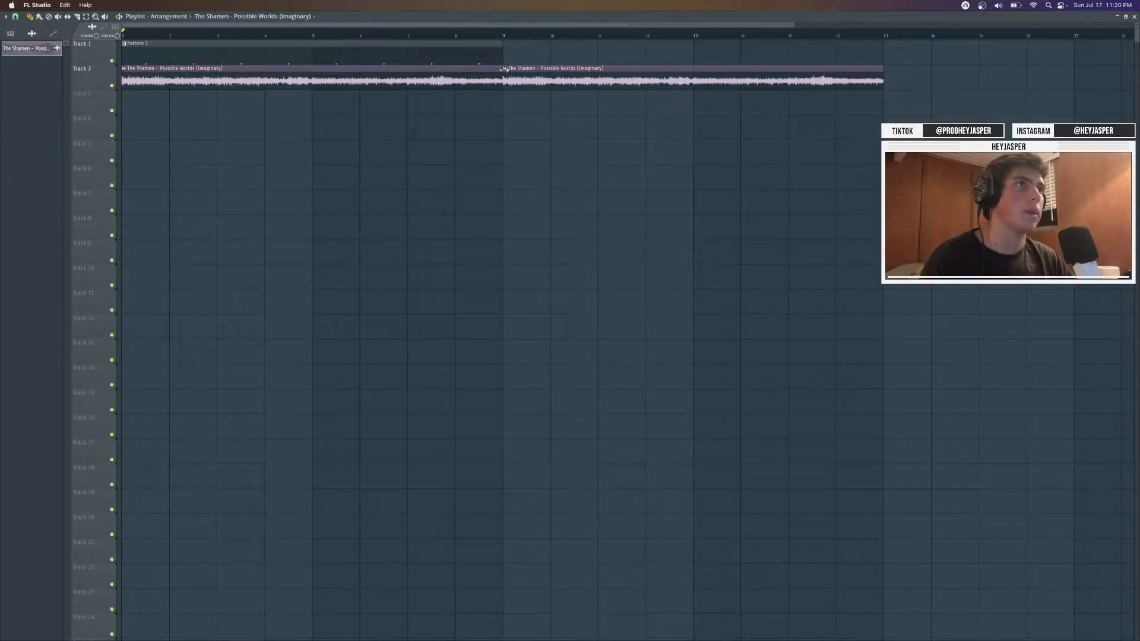
click(505, 69)
click(525, 136)
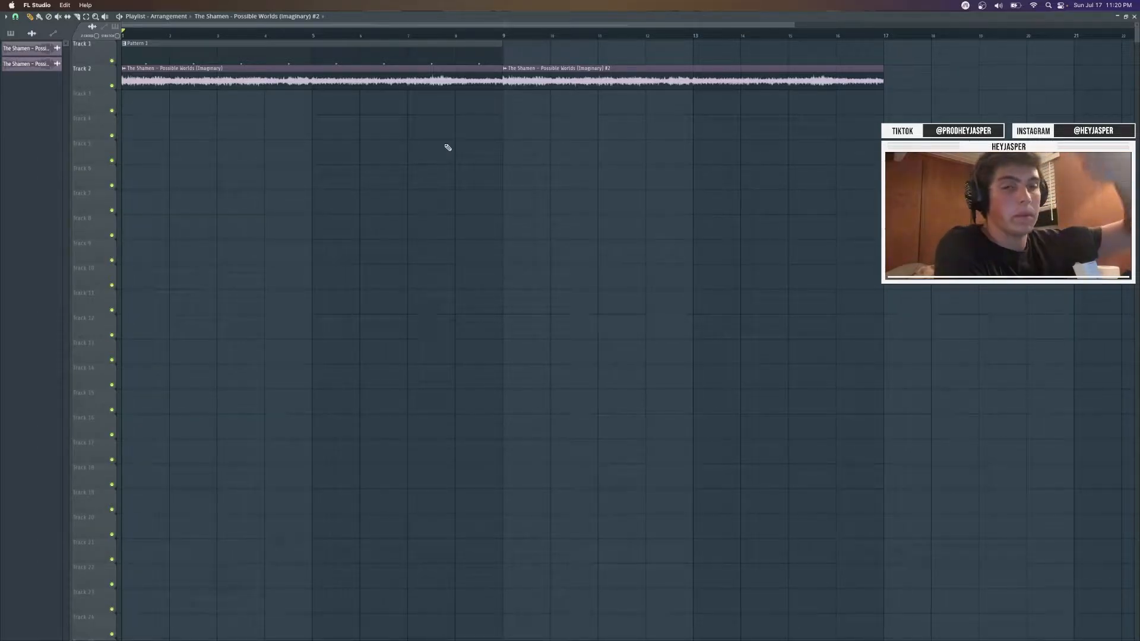
Move the unique copy to the start of Track 3 and route its channel to mixer track 12
drag(514, 75, 108, 118)
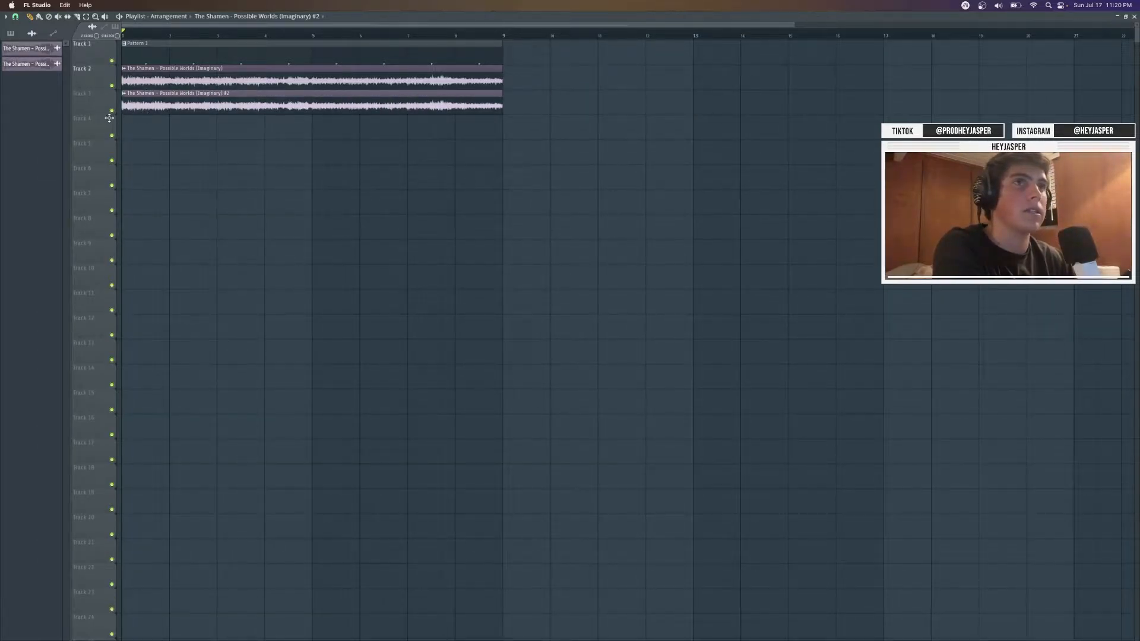
click(1133, 17)
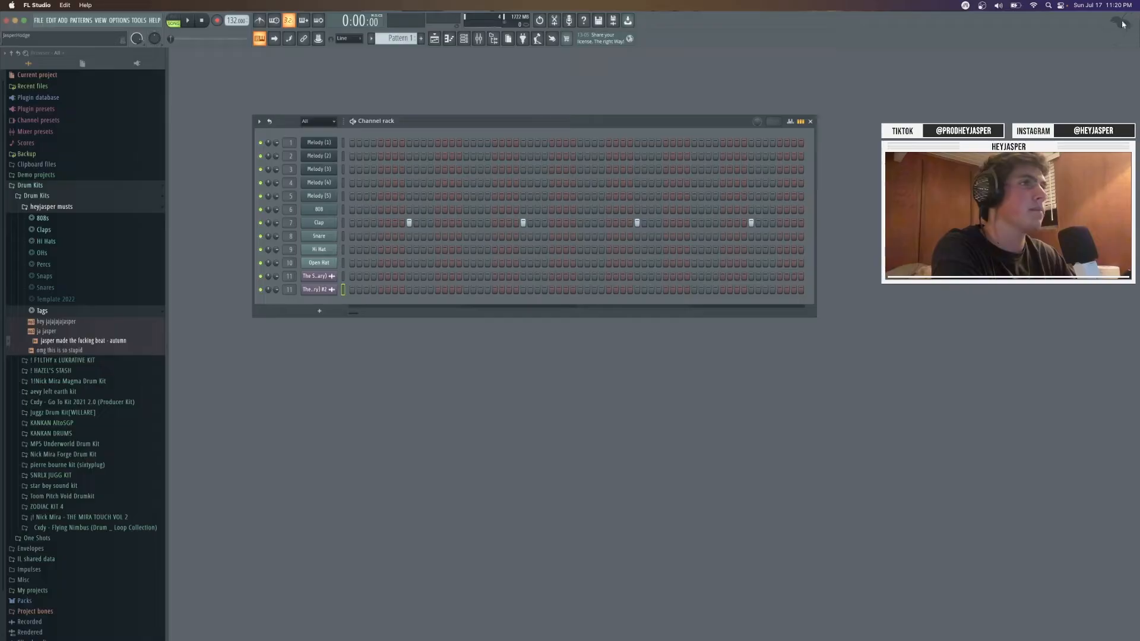
drag(289, 290, 289, 284)
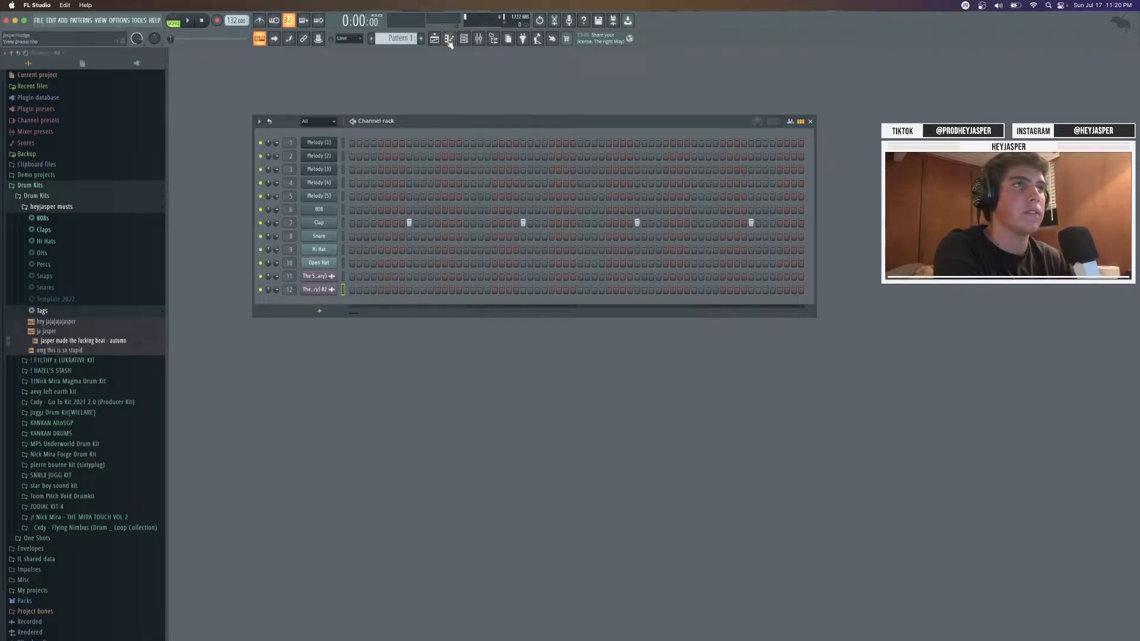
Lower the Exported Melody (2) mixer fader to the same level as Exported Melody (1)
click(482, 39)
click(269, 228)
drag(292, 335, 293, 430)
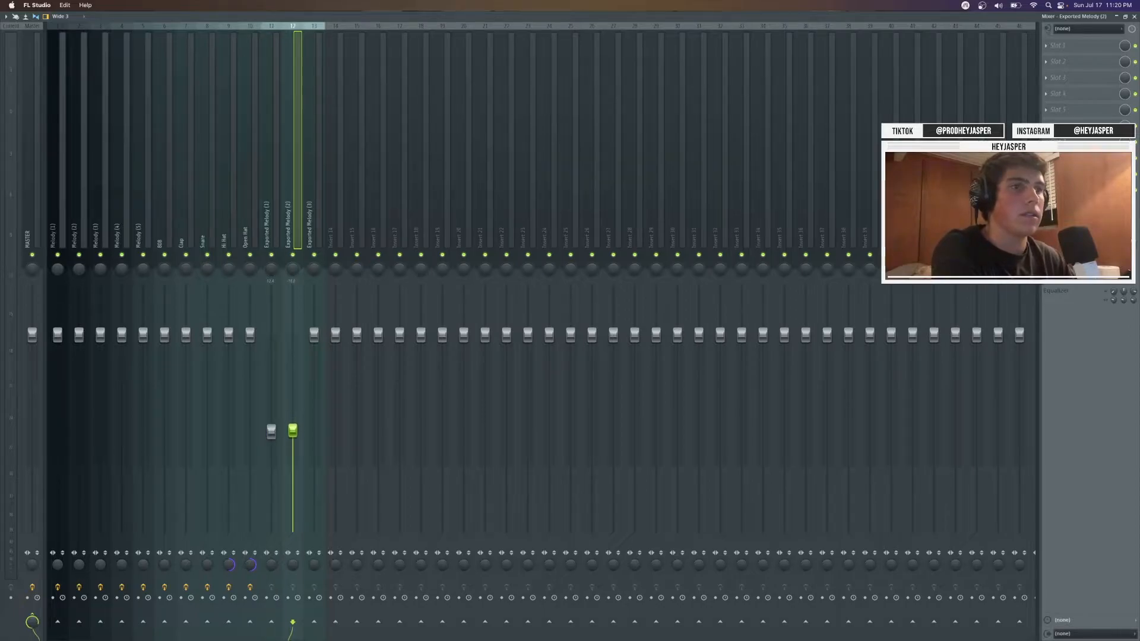
Solo Exported Melody (1), load Pro-Q 3 in its first effect slot, and adjust the EQ curve during playback
right_click(270, 254)
click(1046, 46)
mouse_move(1054, 57)
click(920, 60)
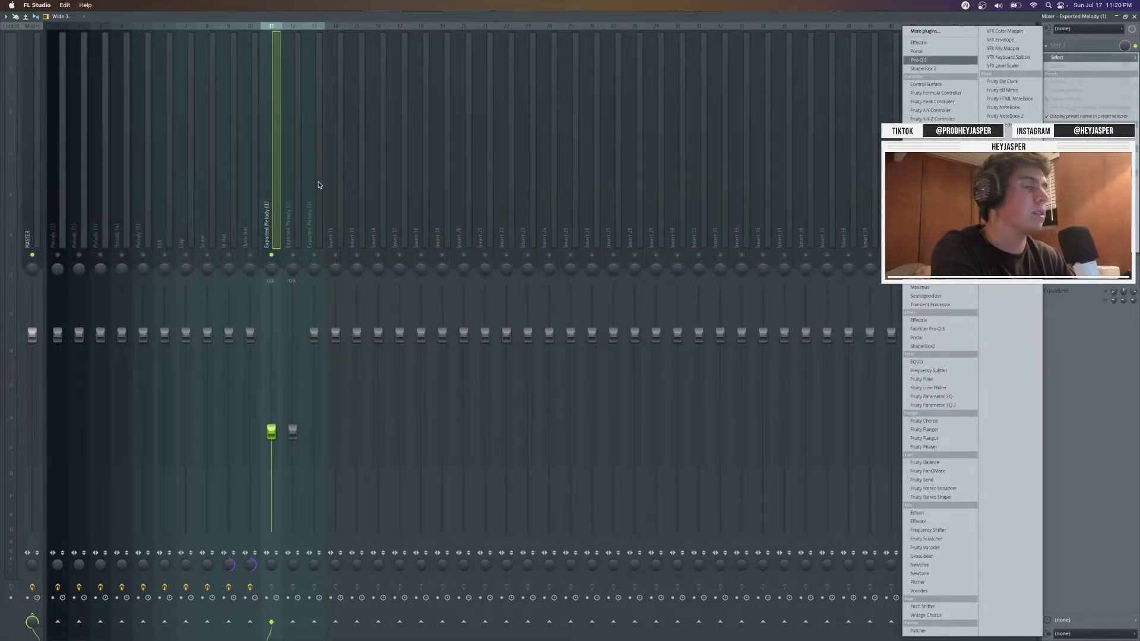
key(space)
drag(198, 207, 329, 214)
drag(607, 207, 569, 210)
click(551, 167)
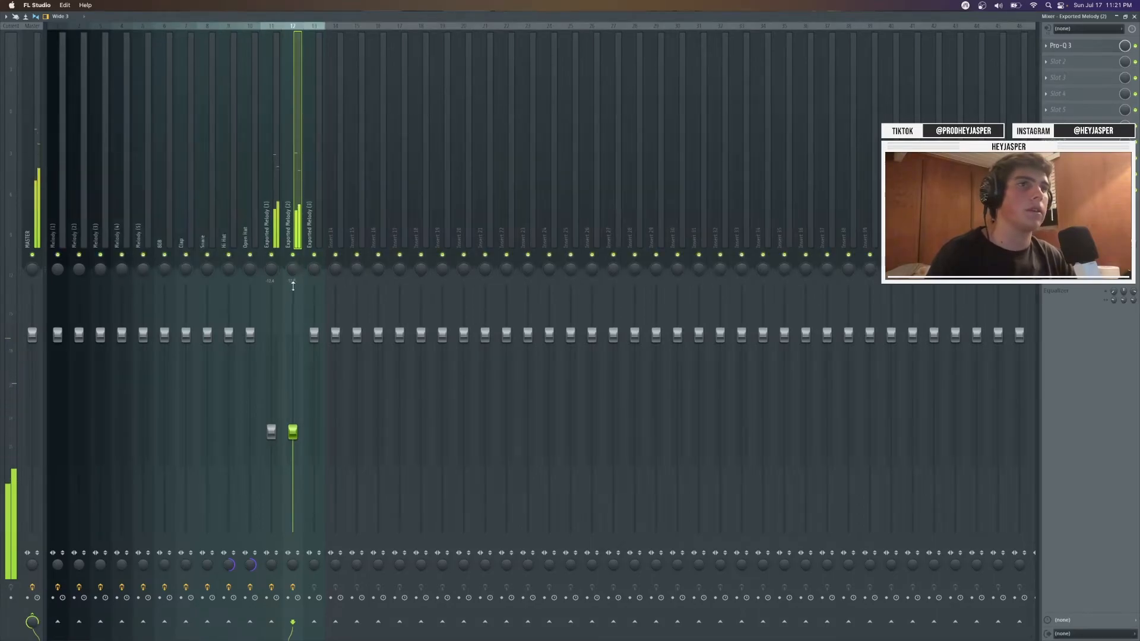
Stop playback and check the pitch settings of the second Possible Worlds sample channel and its clip in the playlist
key(space)
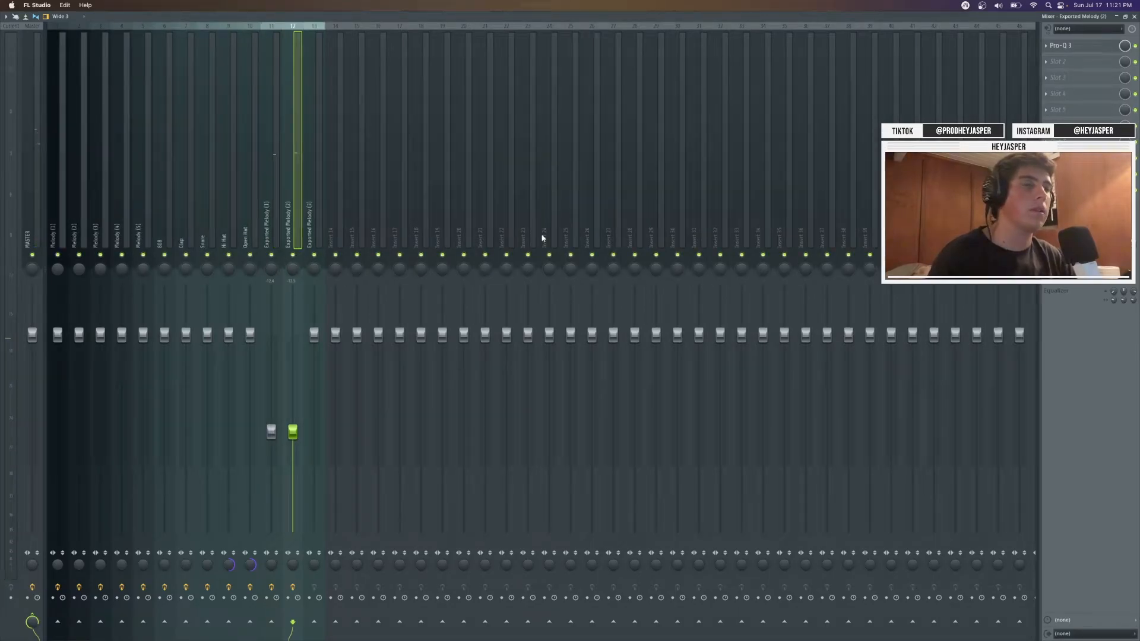
click(1134, 17)
click(318, 290)
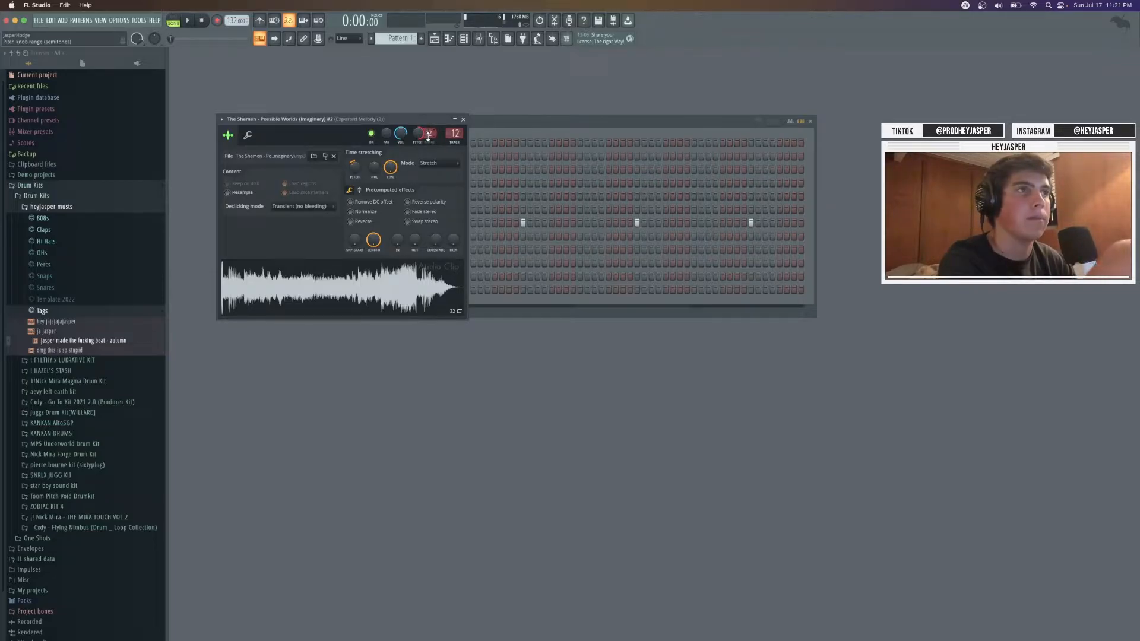
click(464, 119)
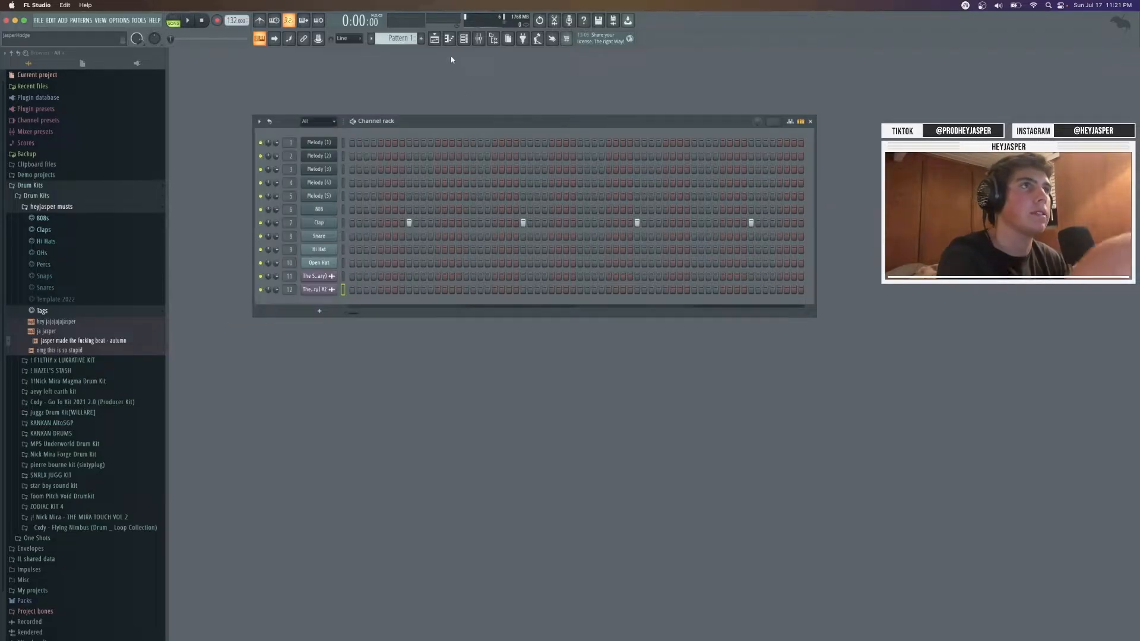
click(434, 39)
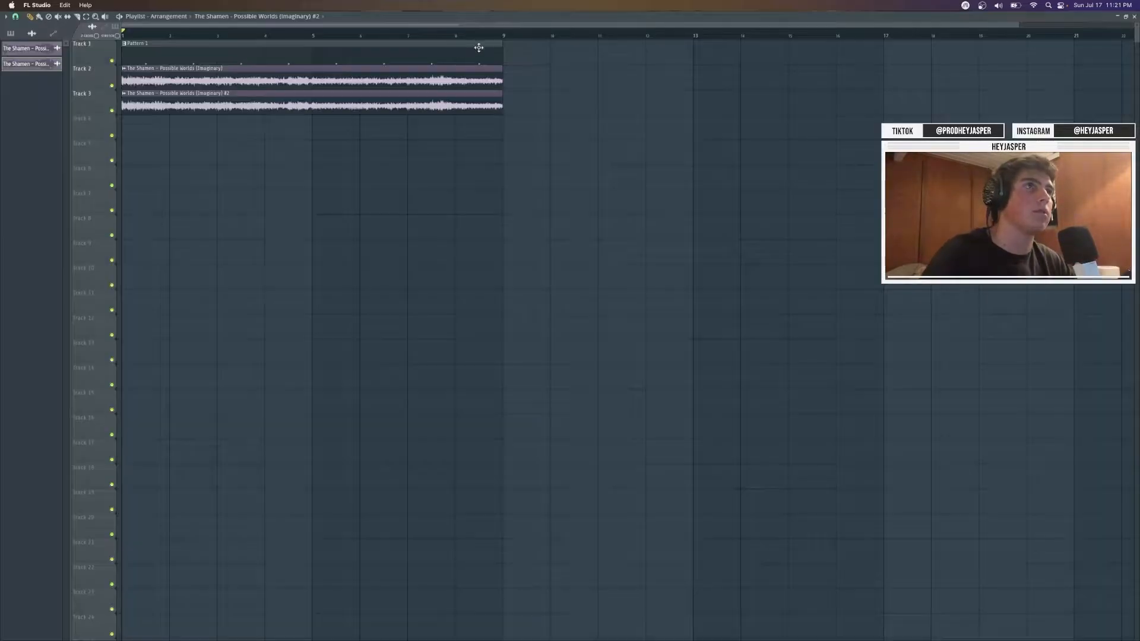
click(1133, 18)
Play the arrangement and compare Exported Melody (2) soloed against the full mix
click(484, 38)
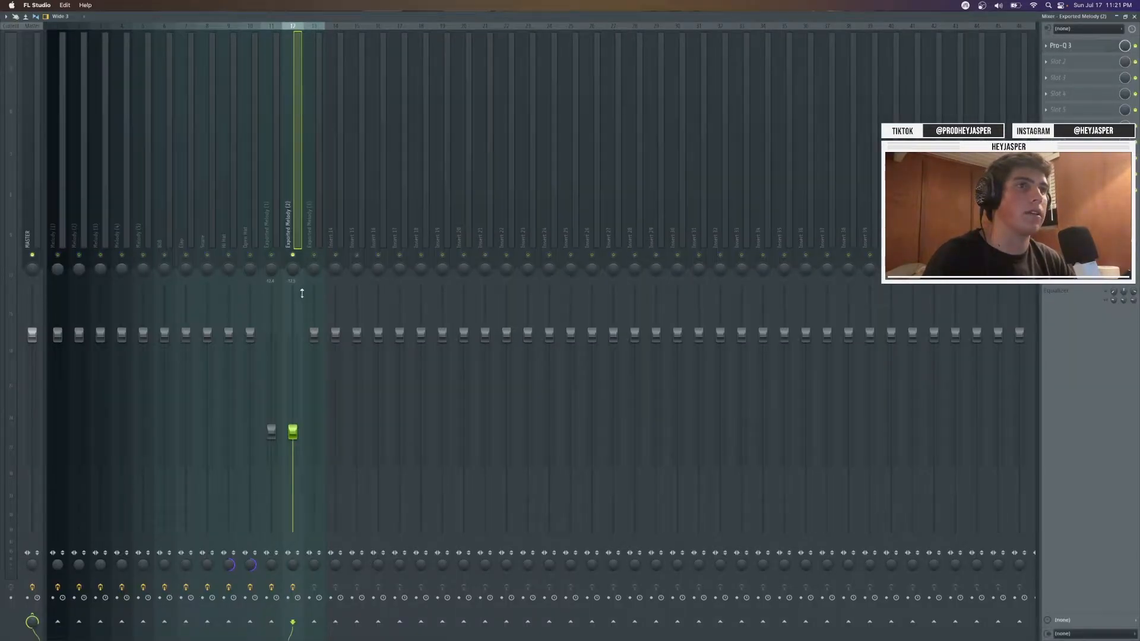
key(space)
right_click(293, 255)
key(space)
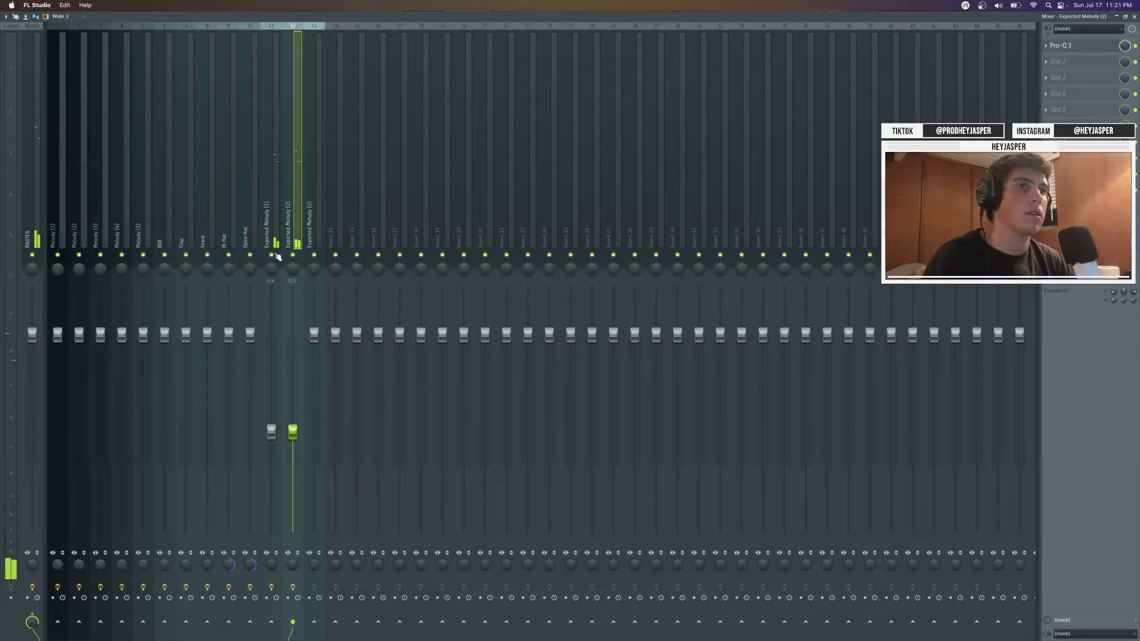
right_click(292, 255)
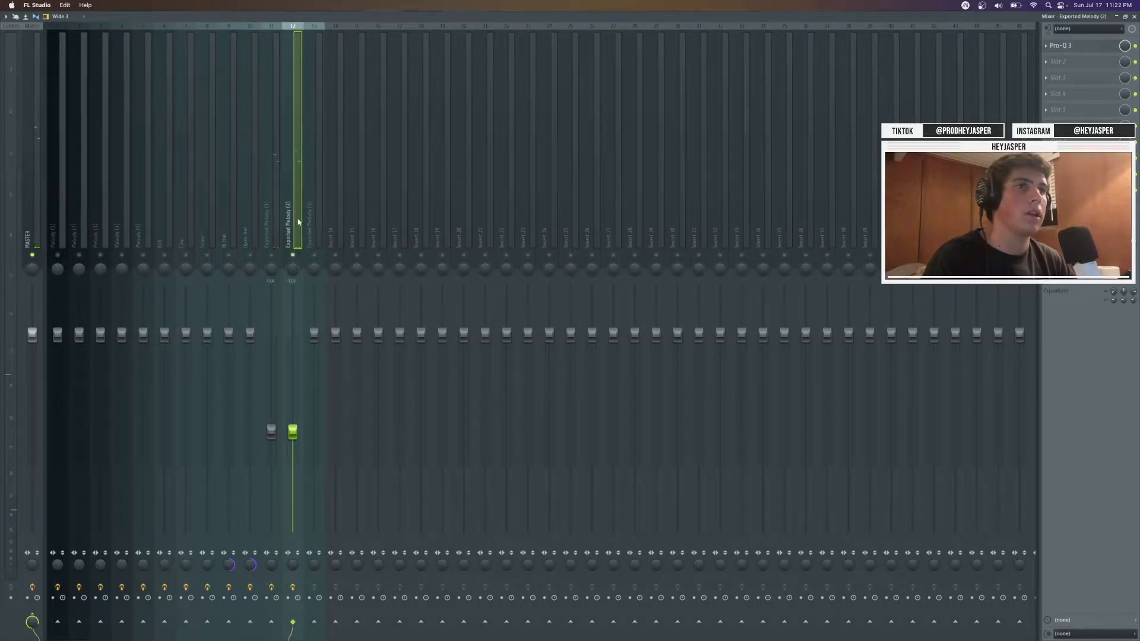
Review Pro-Q 3 on Exported Melody (2) and try to load ShaperBox2 in the track's second effect slot
click(1062, 46)
click(620, 58)
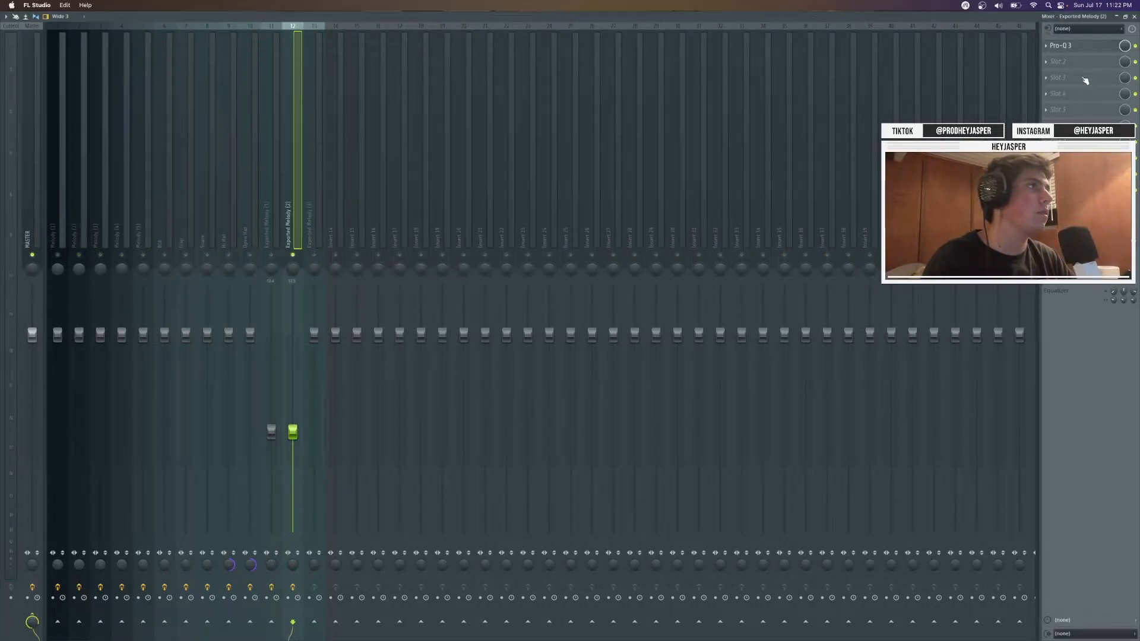
click(1056, 61)
click(926, 346)
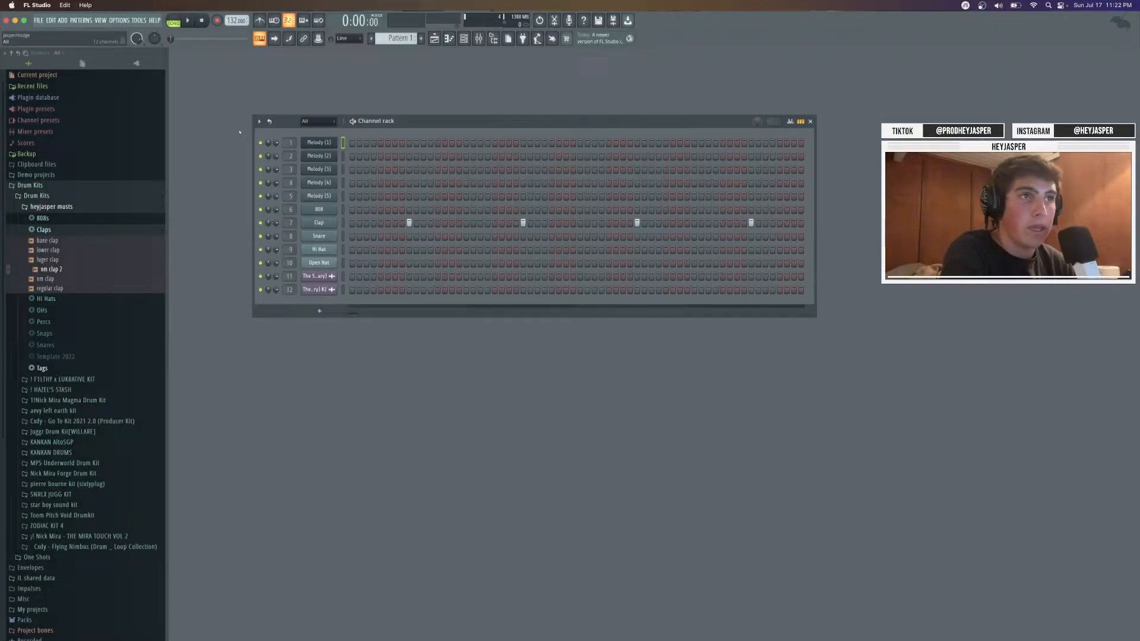
Load ShaperBox2 in the second effect slot of the Exported Melody (2) mixer track
click(478, 38)
click(298, 239)
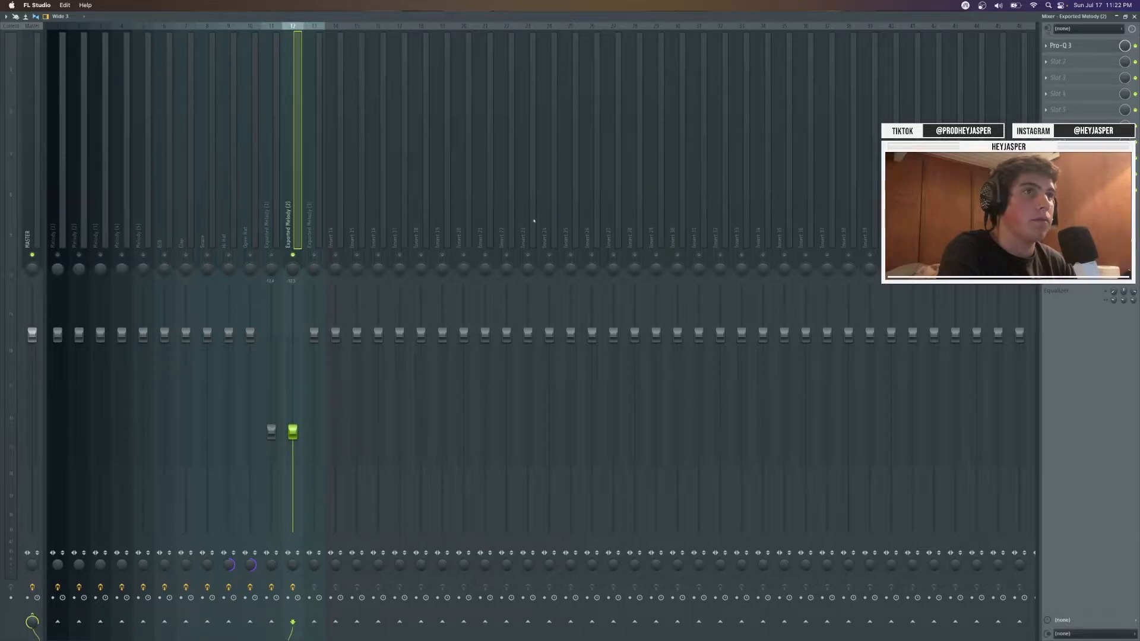
click(1065, 62)
mouse_move(1062, 73)
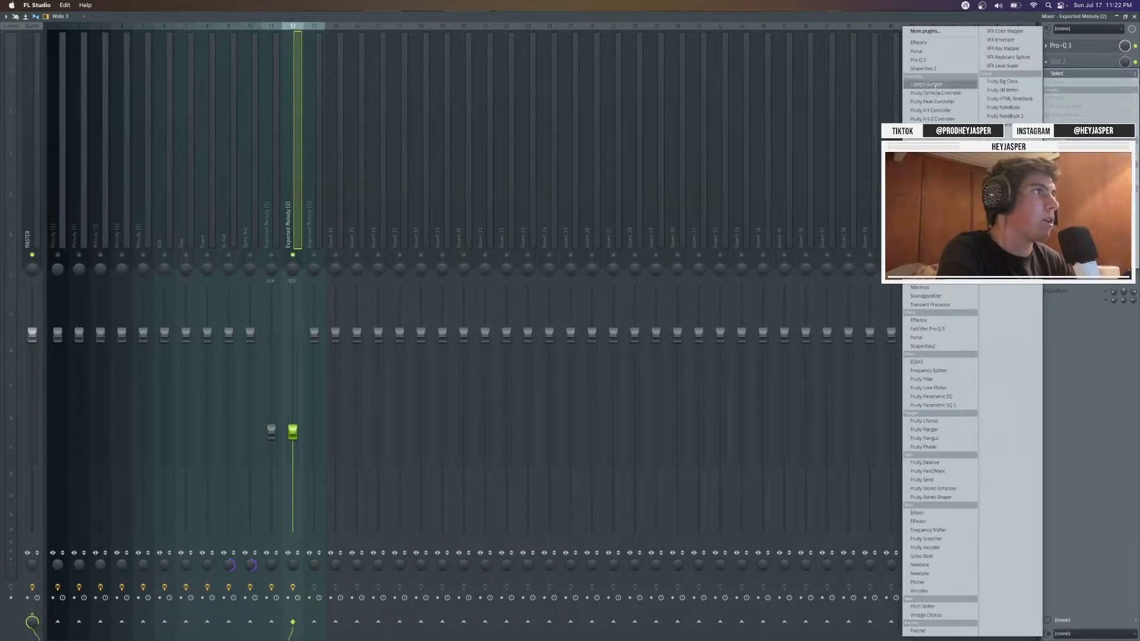
click(932, 349)
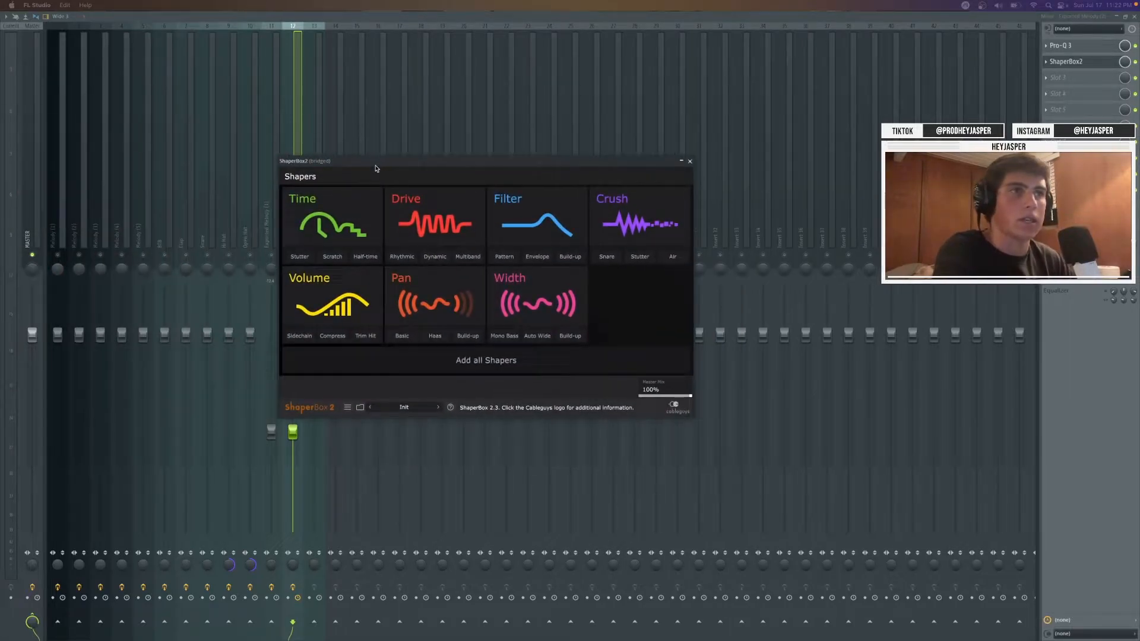
click(482, 19)
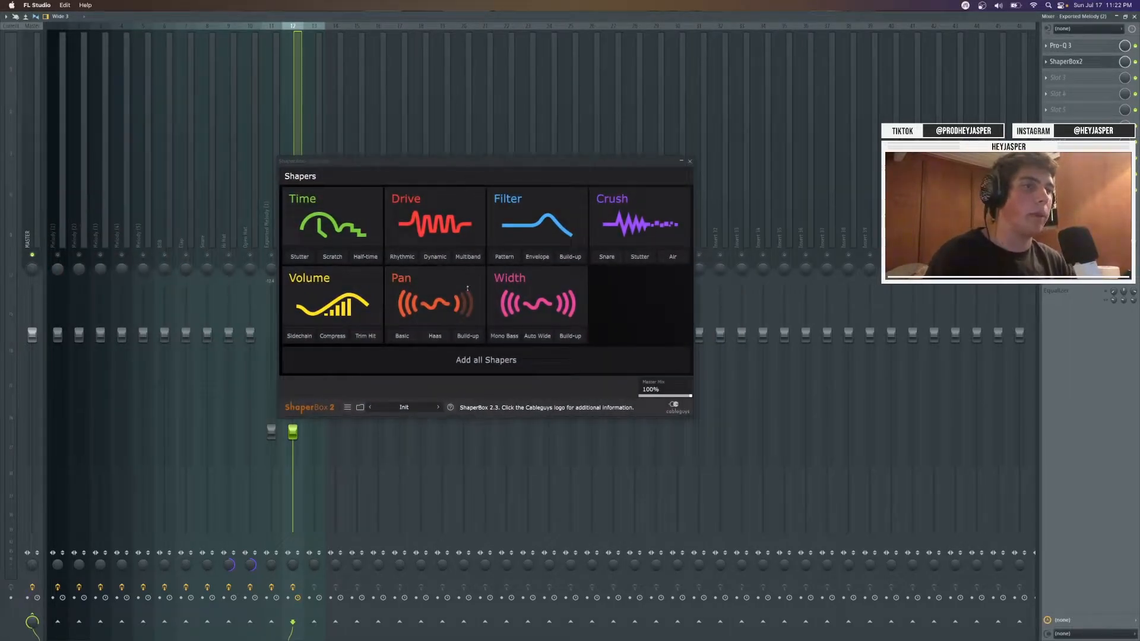
Audition ShaperBox2 presets during playback, including Scratch Fill 2, 16th Pan Arp and Pan Scratch Pattern
click(438, 407)
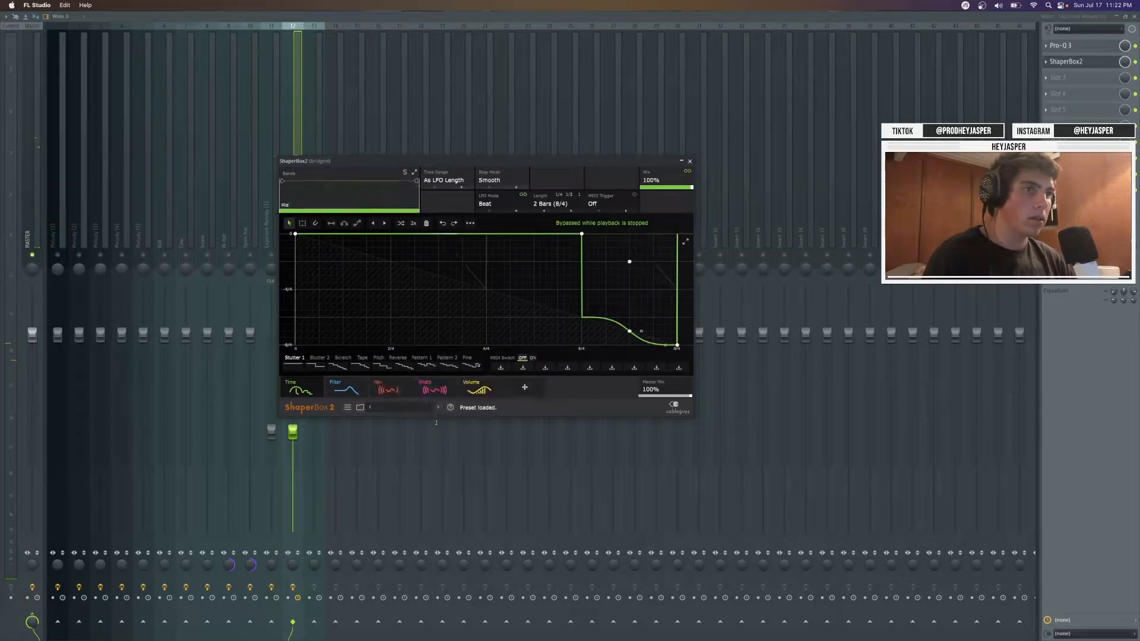
click(437, 407)
key(space)
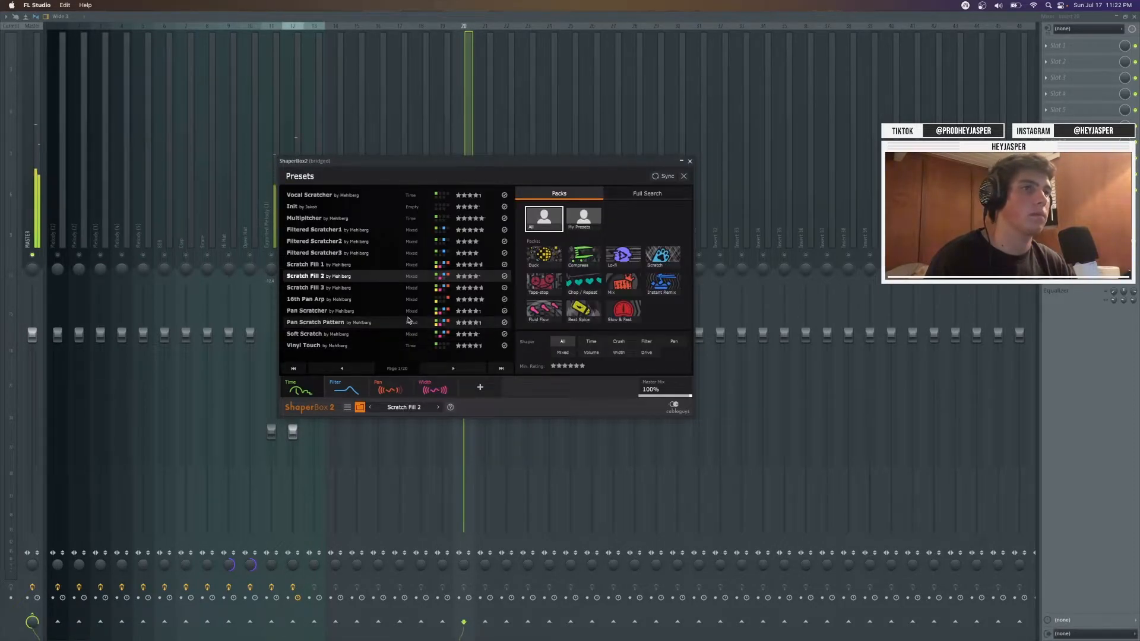
click(392, 299)
click(395, 324)
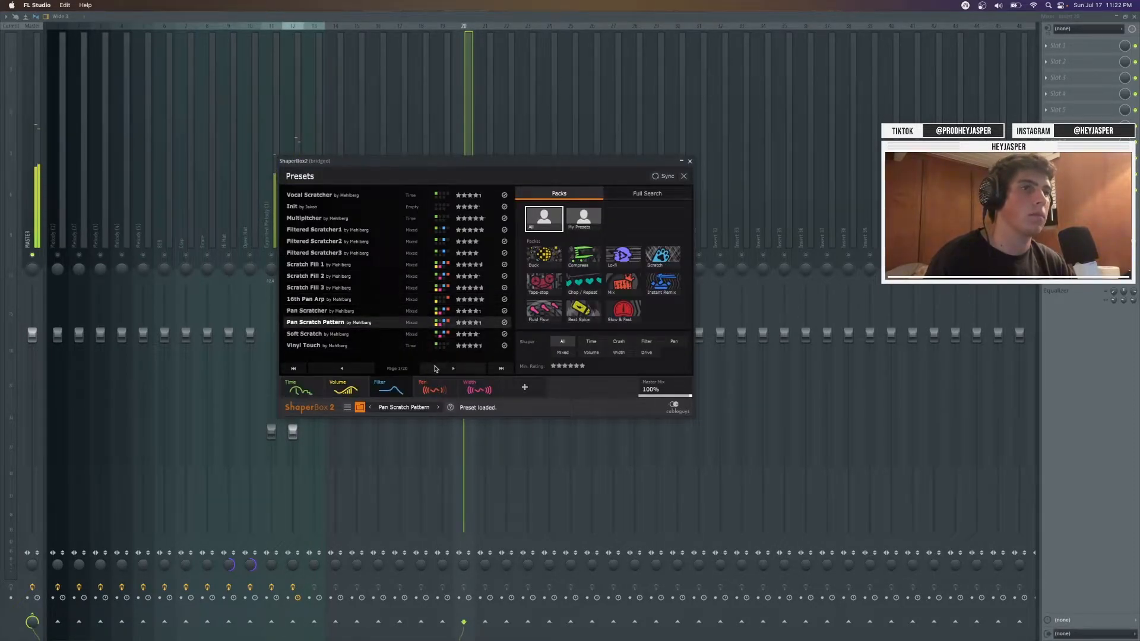
Audition Better Kick, Pluck stutter and Another SC from page 4 of the ShaperBox2 presets, and close the plugin
click(444, 368)
click(444, 369)
click(443, 368)
click(376, 313)
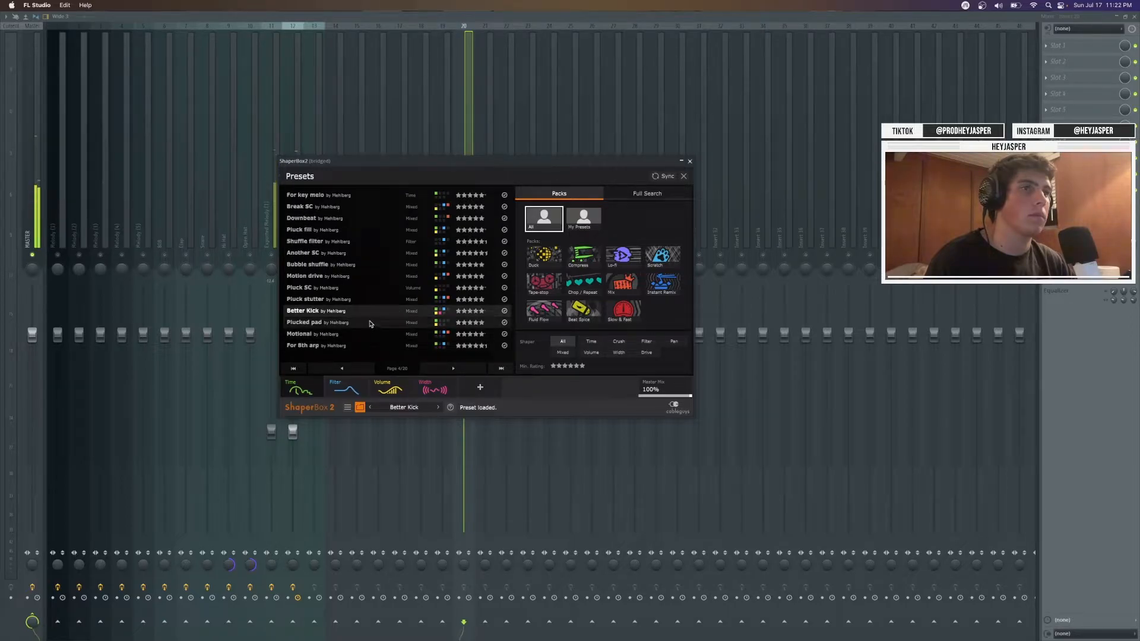
click(369, 323)
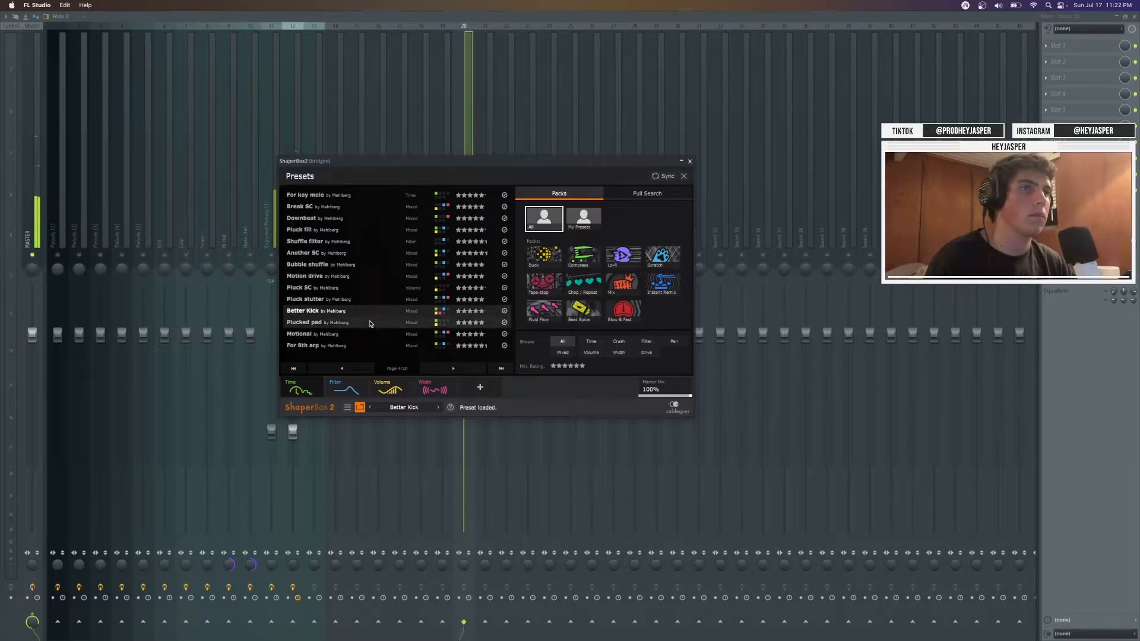
click(339, 303)
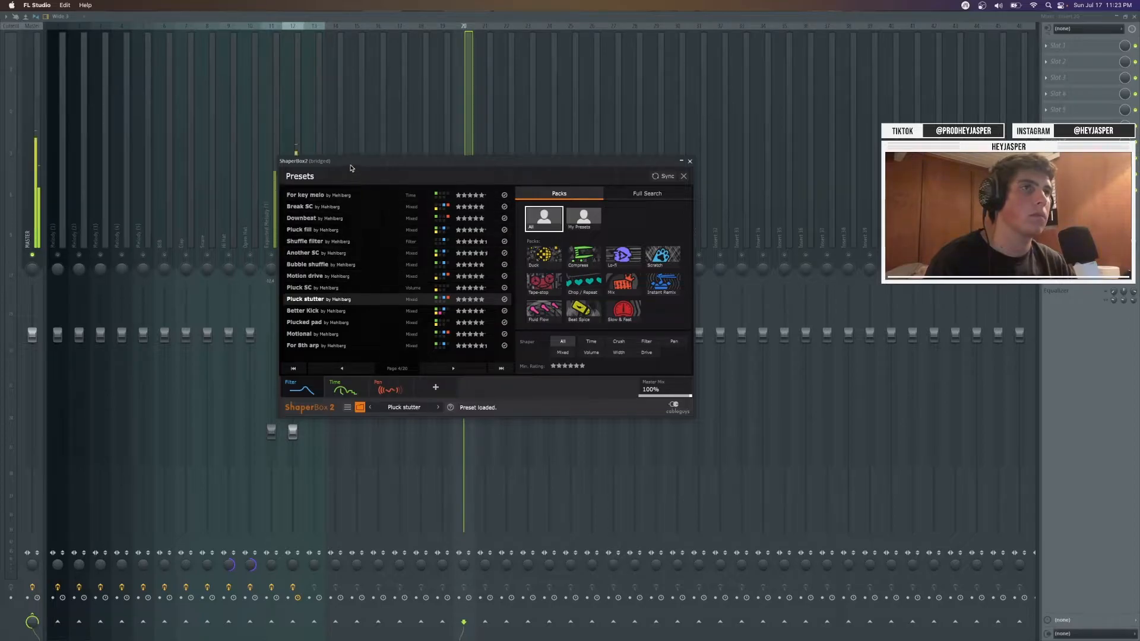
click(321, 253)
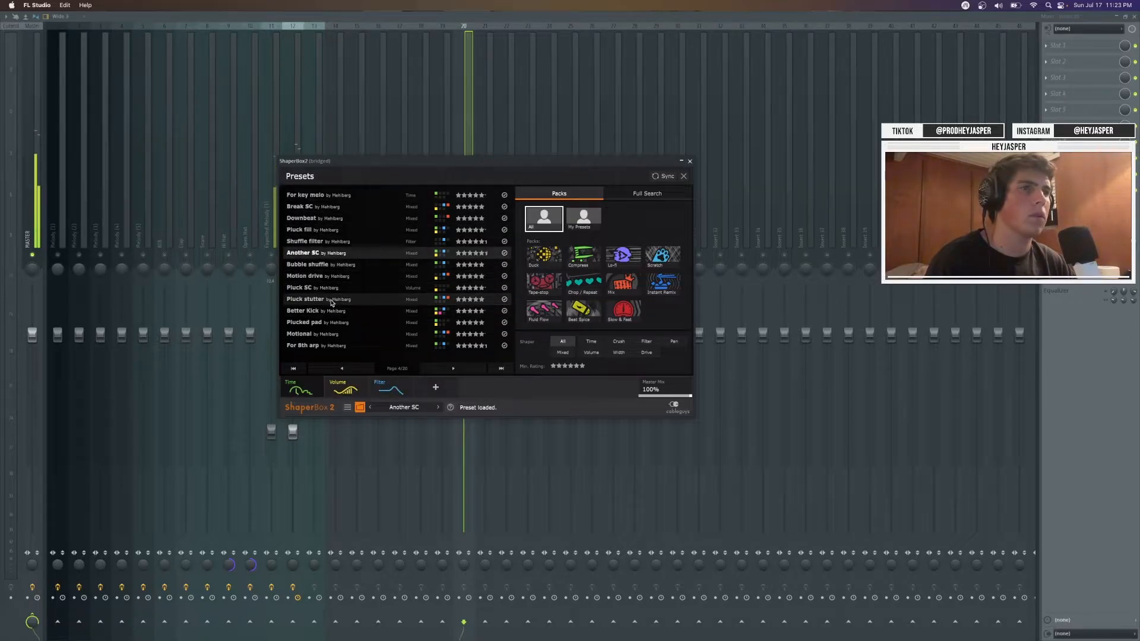
click(689, 161)
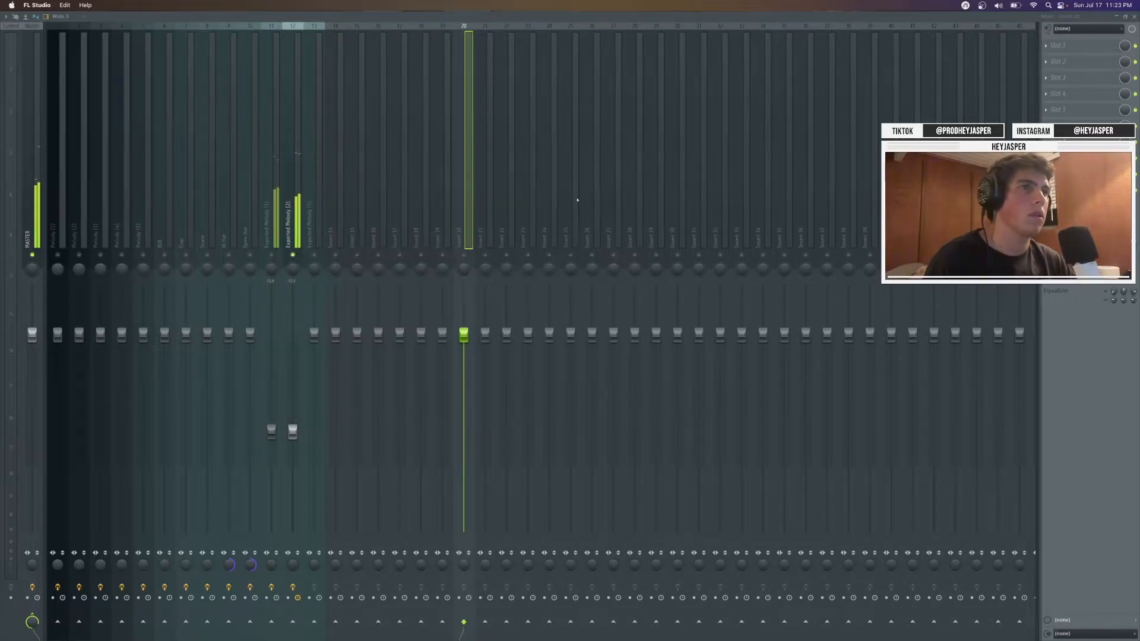
Lower the Exported Melody (2) fader slightly below Exported Melody (1), and solo Exported Melody (1)
click(290, 237)
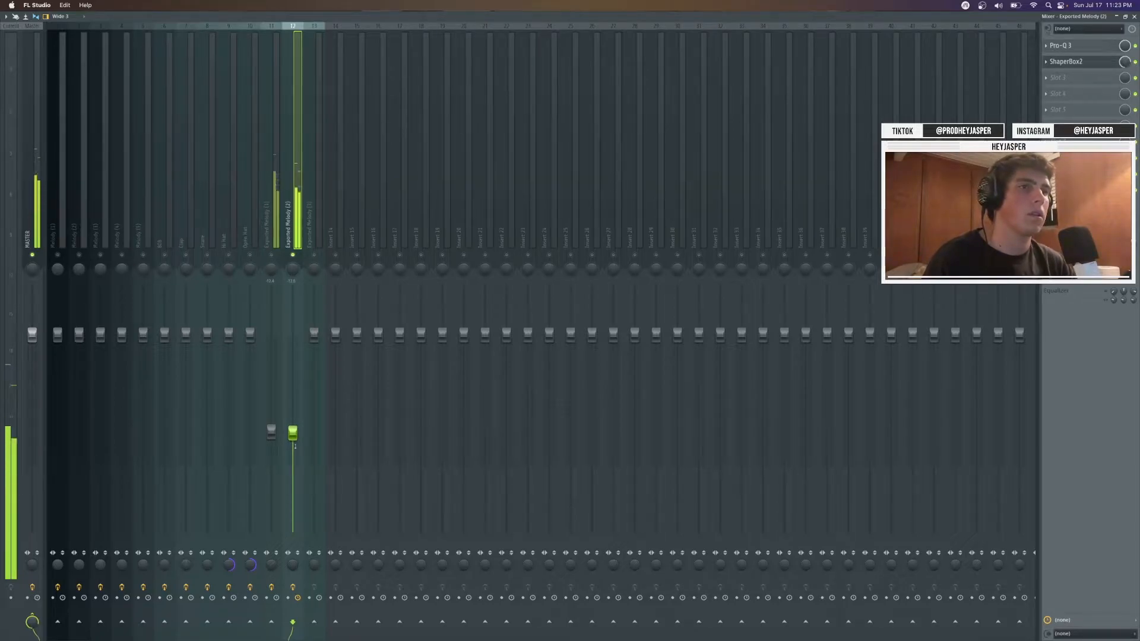
key(Left)
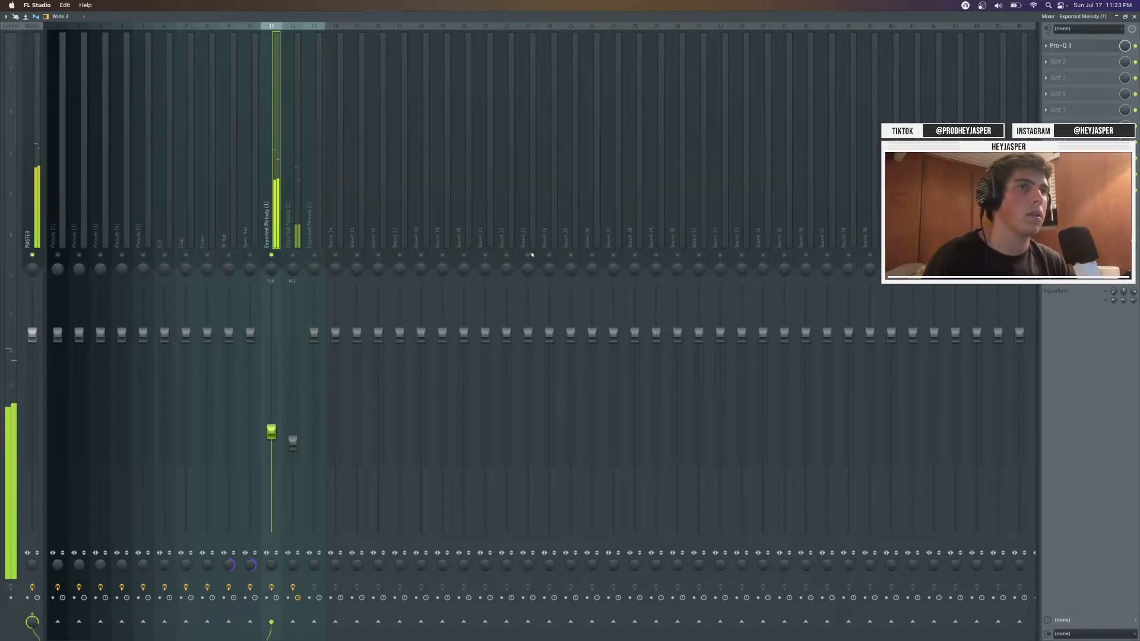
Load Portal in the second effect slot of Exported Melody (1) and reposition its plugin window
click(1060, 62)
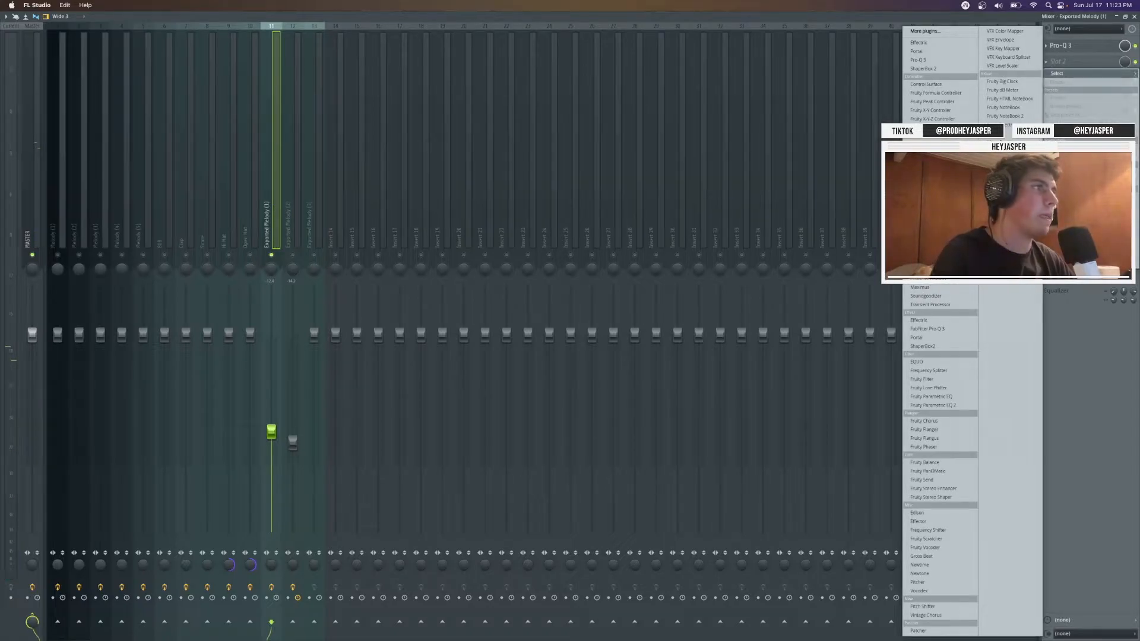
click(926, 337)
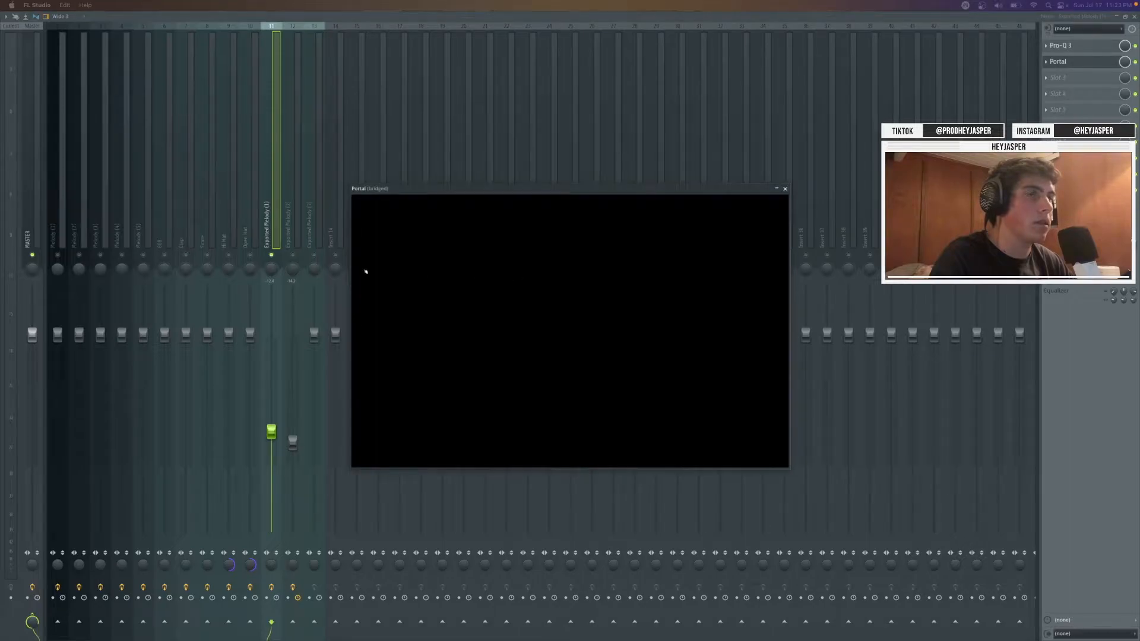
key(Escape)
click(291, 226)
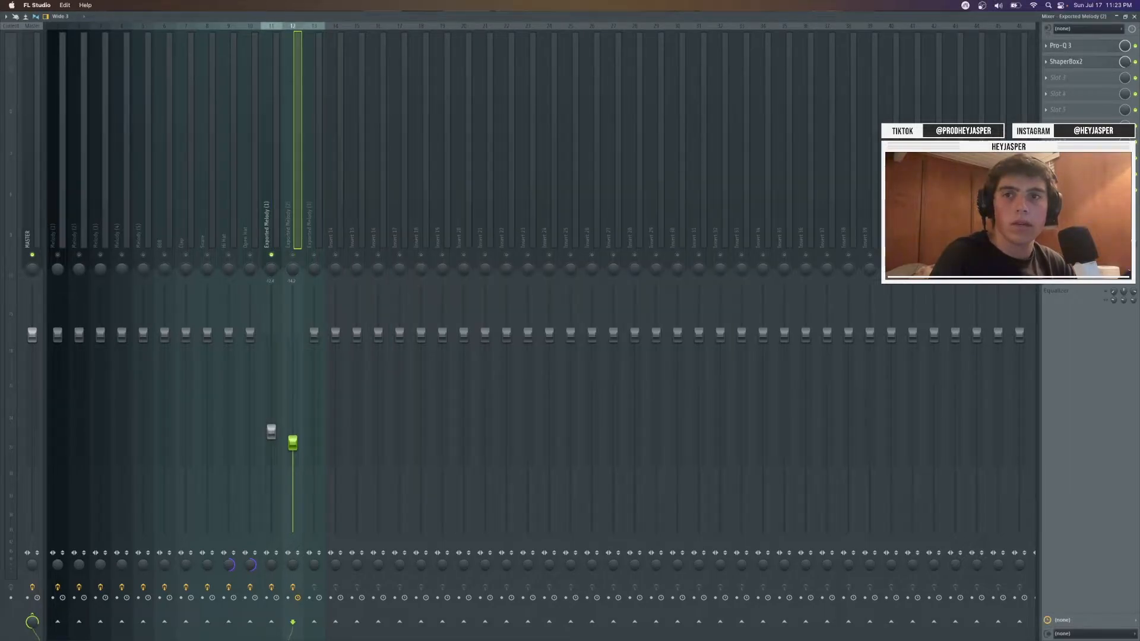
drag(294, 148, 432, 152)
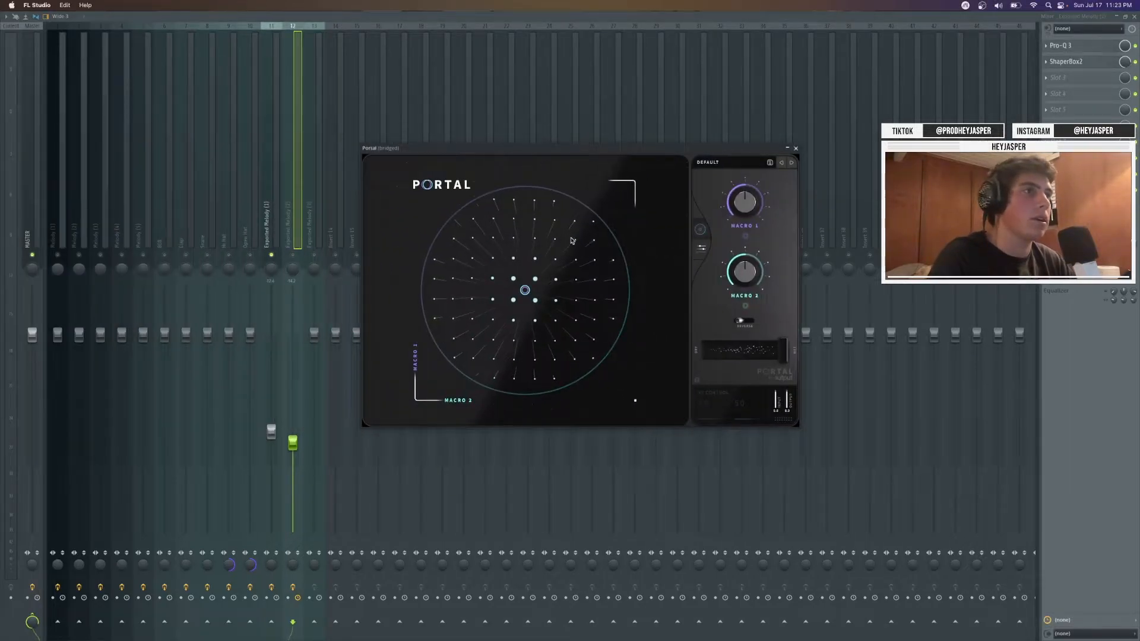
Audition Portal's Partial Divide and Vox Motion presets on Exported Melody (1) during playback
click(739, 165)
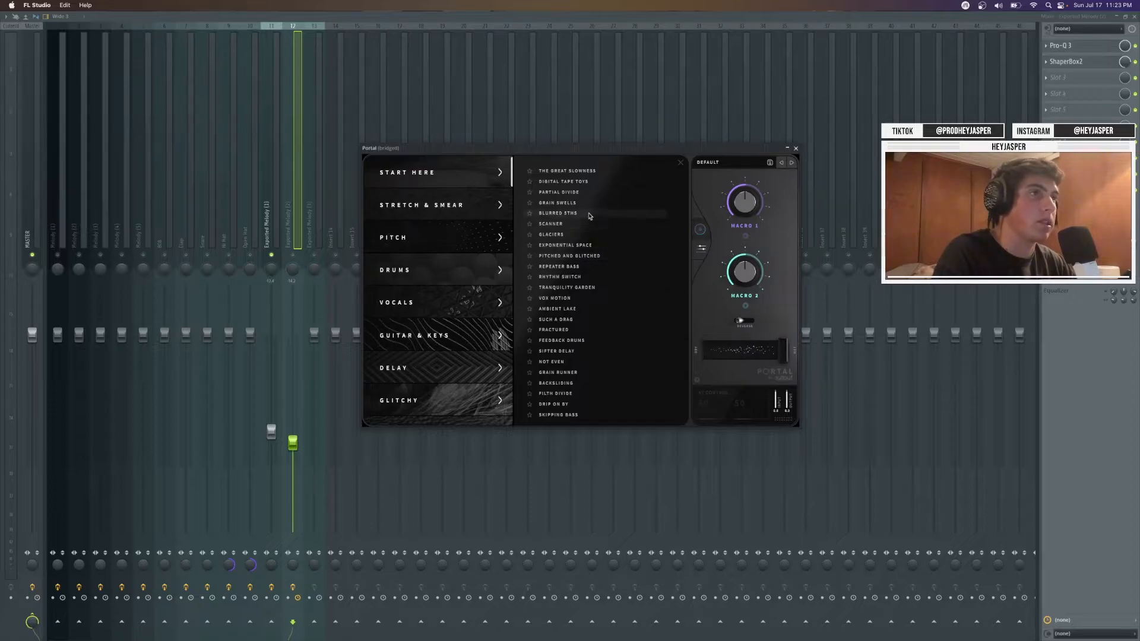
click(591, 192)
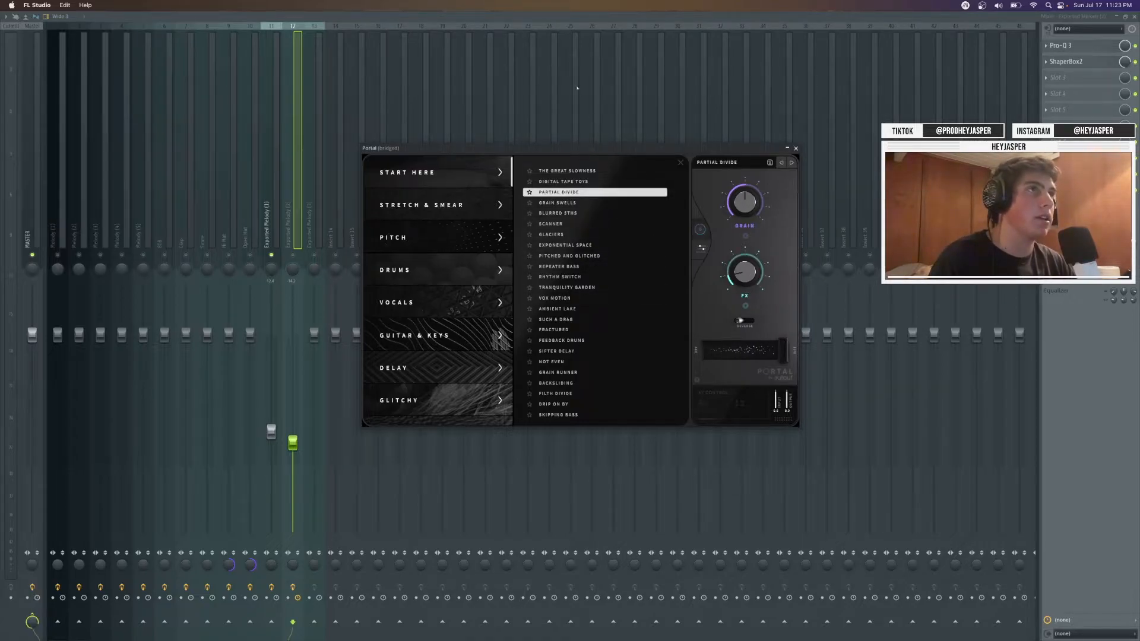
key(space)
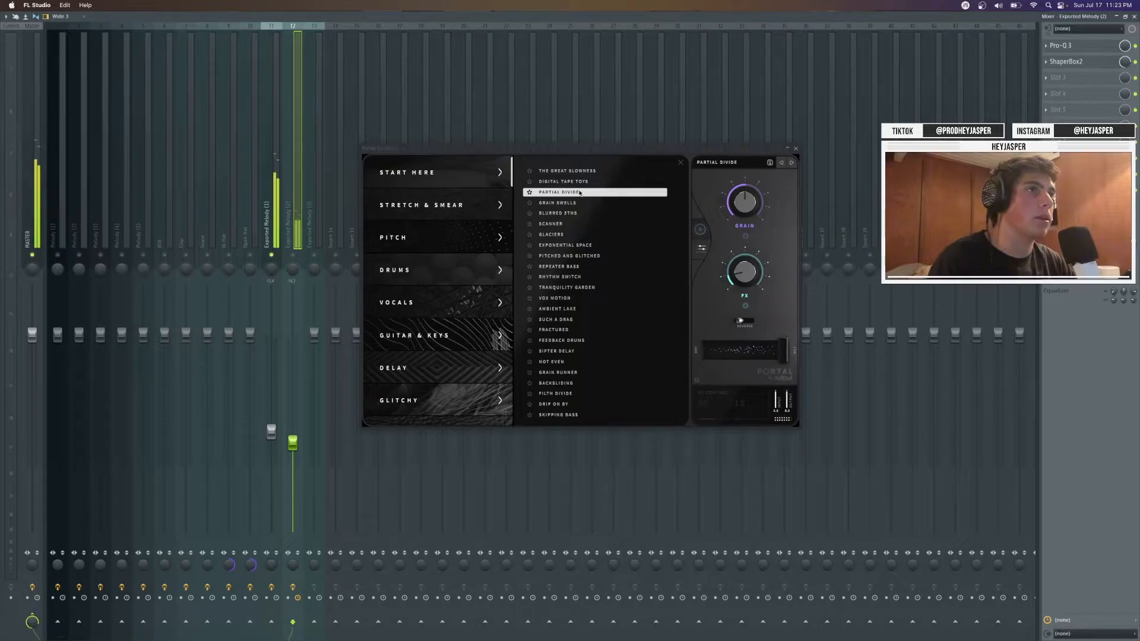
click(570, 298)
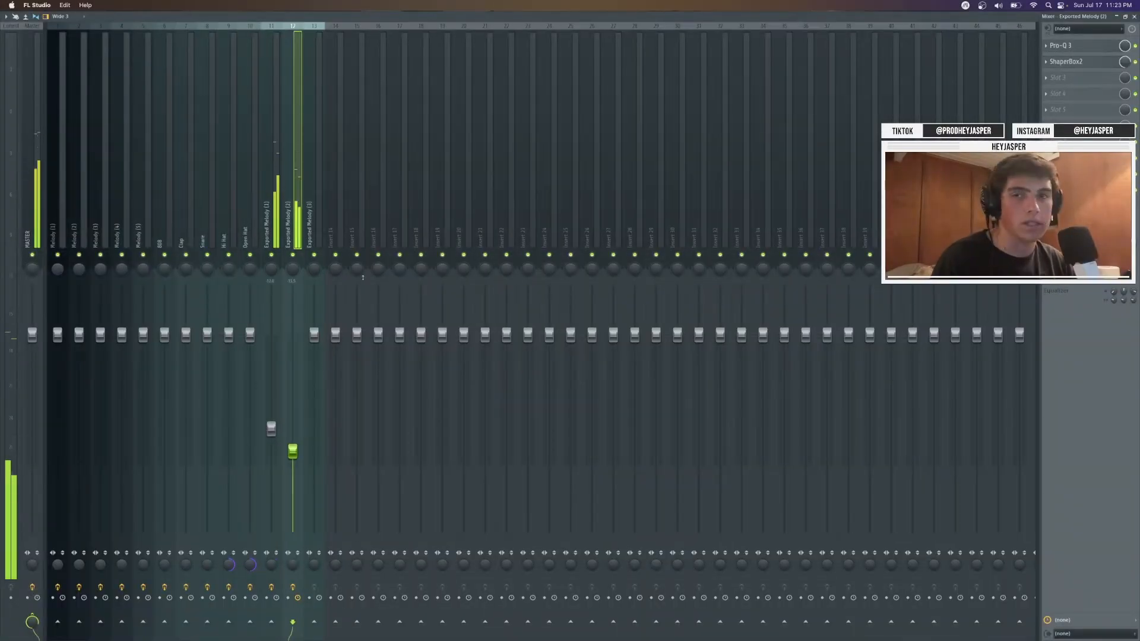
Play the arrangement in the playlist to review the two layered sample tracks with their effects, and stop playback
click(1060, 45)
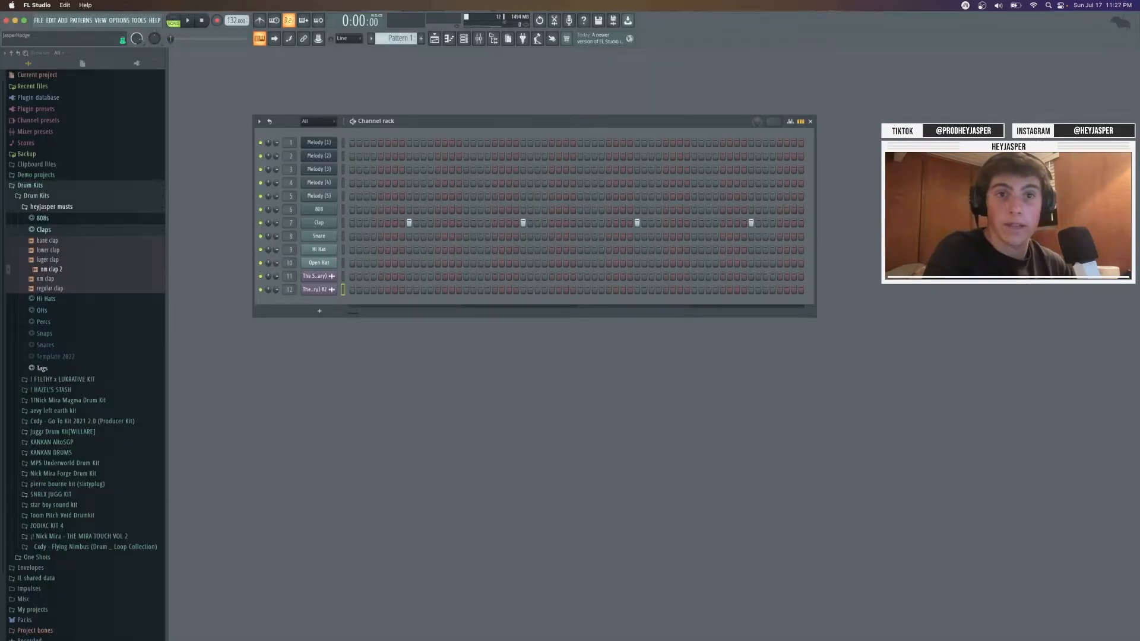
click(435, 41)
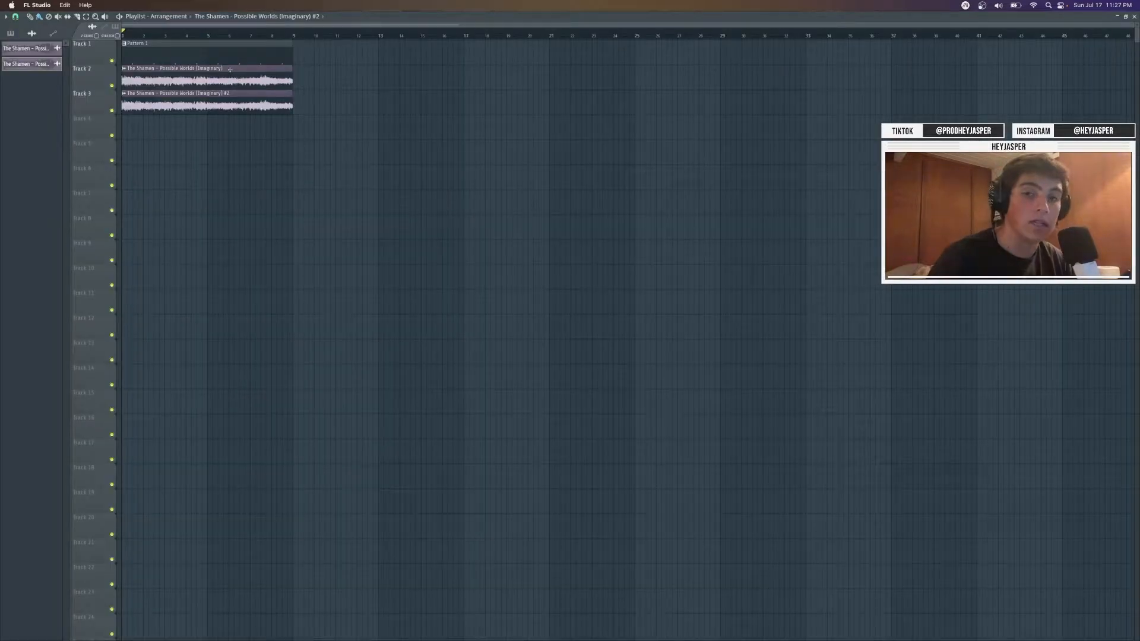
key(space)
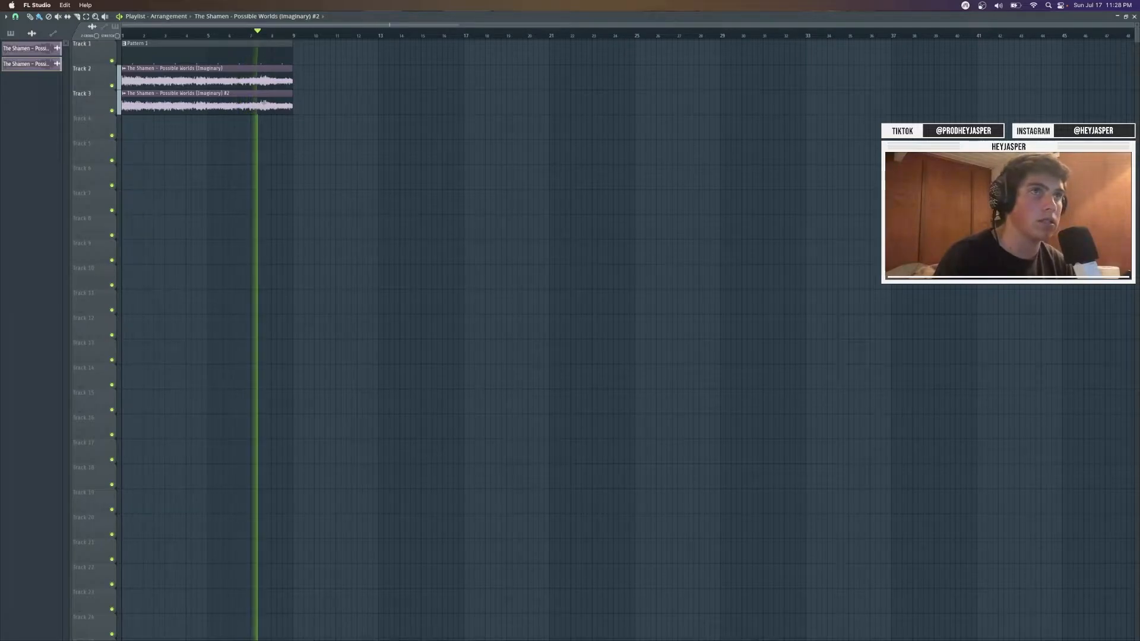
key(space)
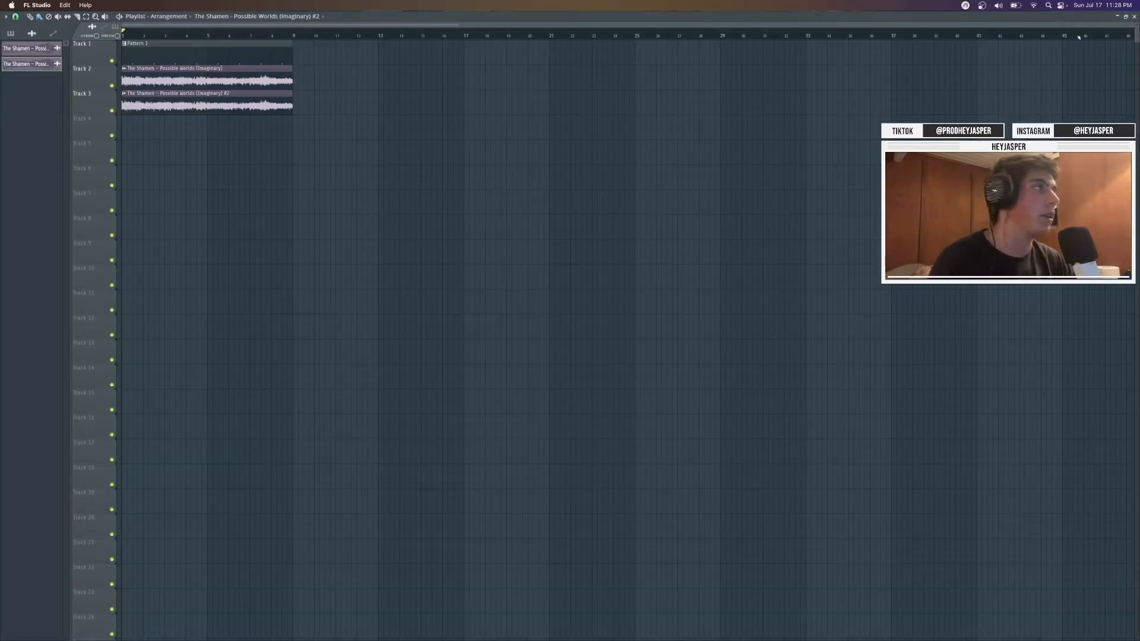
Load the nm clap 2 sample from the heyjasper musts kit onto the Clap channel and start playback
click(1133, 16)
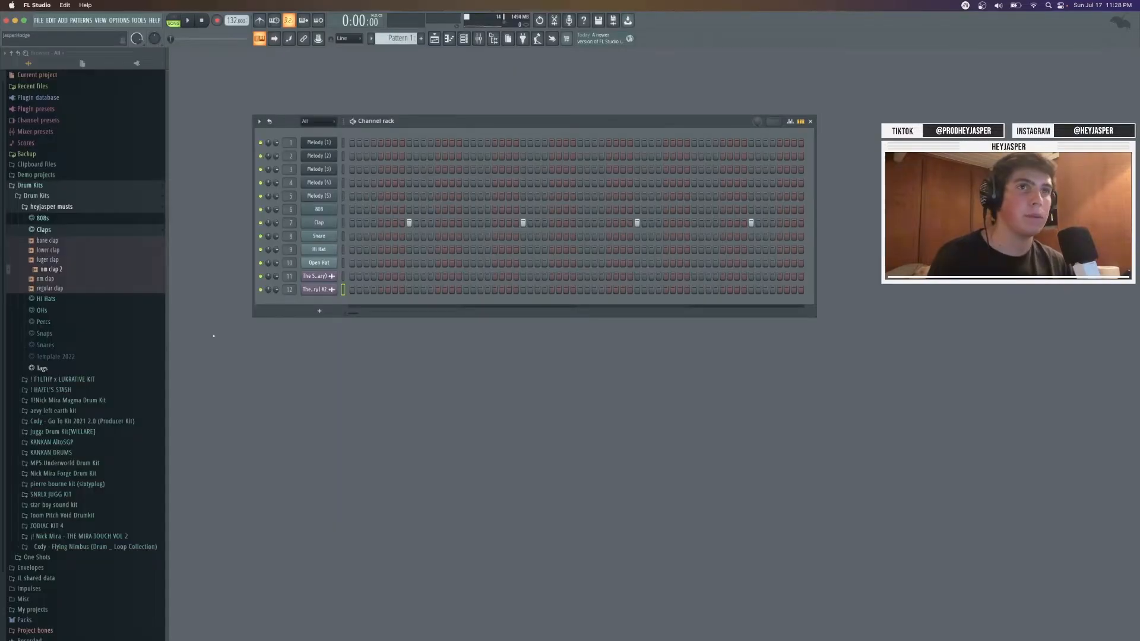
click(62, 208)
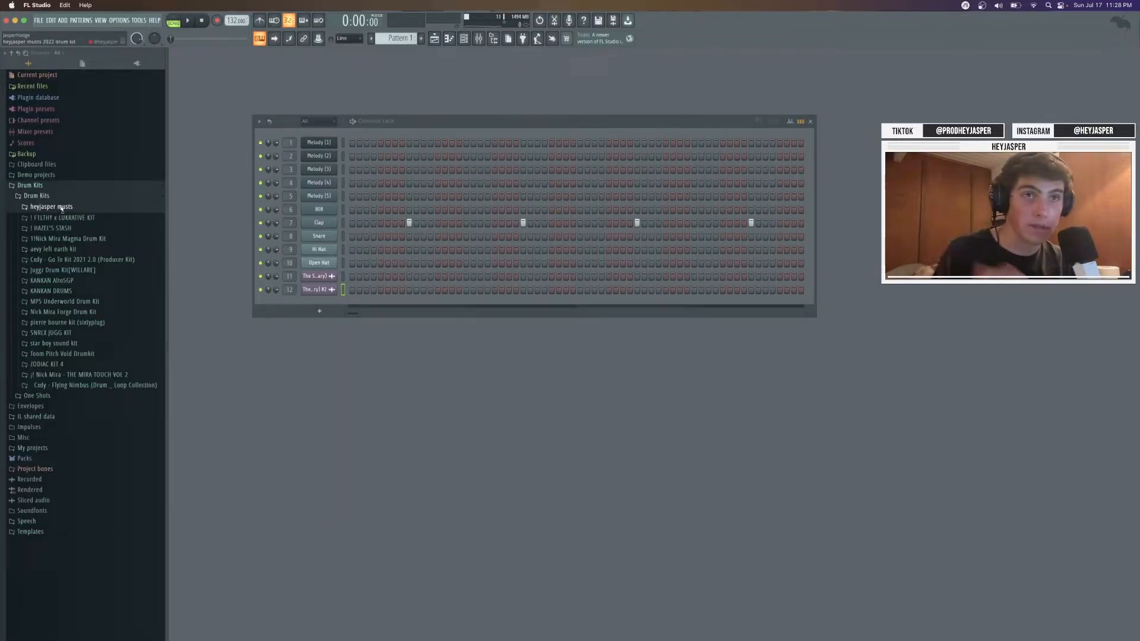
click(61, 207)
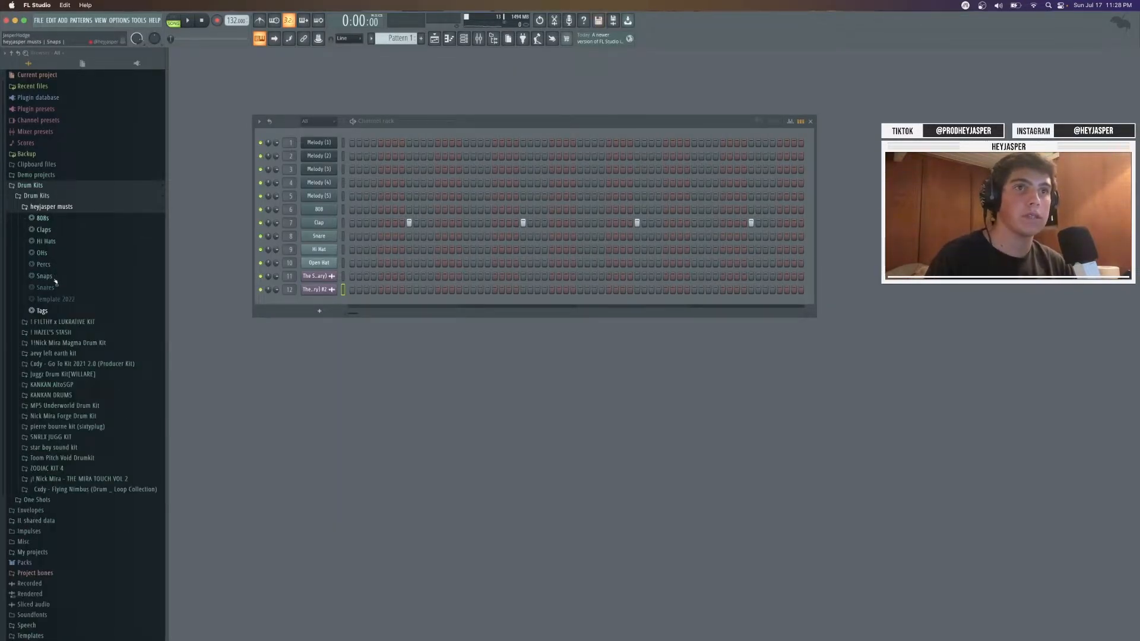
click(49, 230)
drag(53, 268, 319, 222)
key(space)
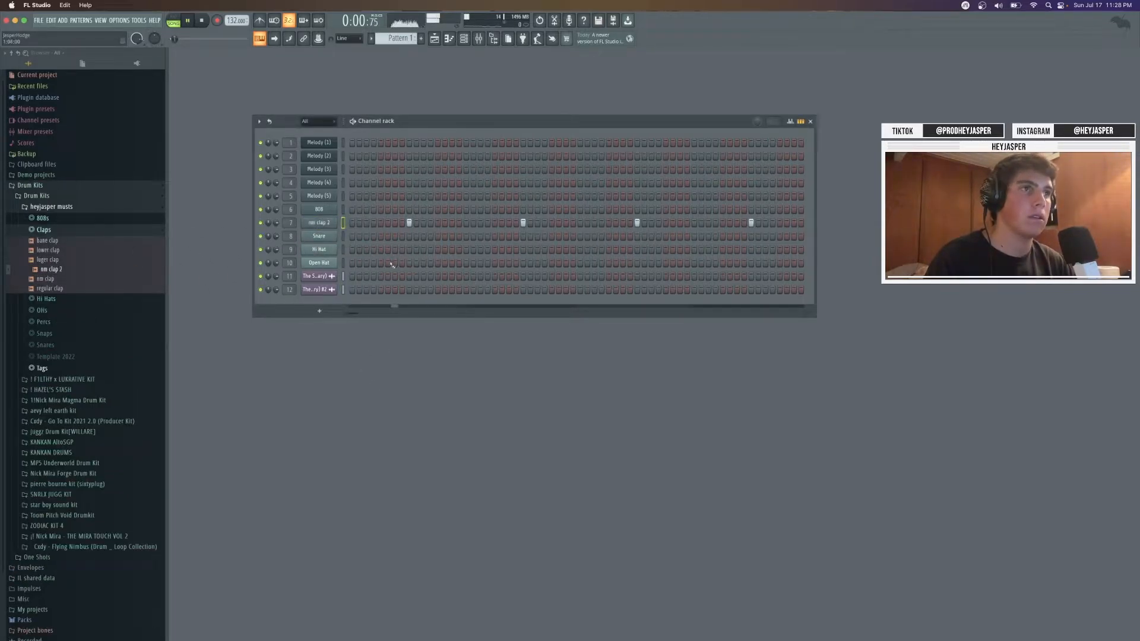
Collapse the Claps folder and browse to the 808s folder in the heyjasper musts kit
click(43, 230)
click(53, 207)
click(55, 208)
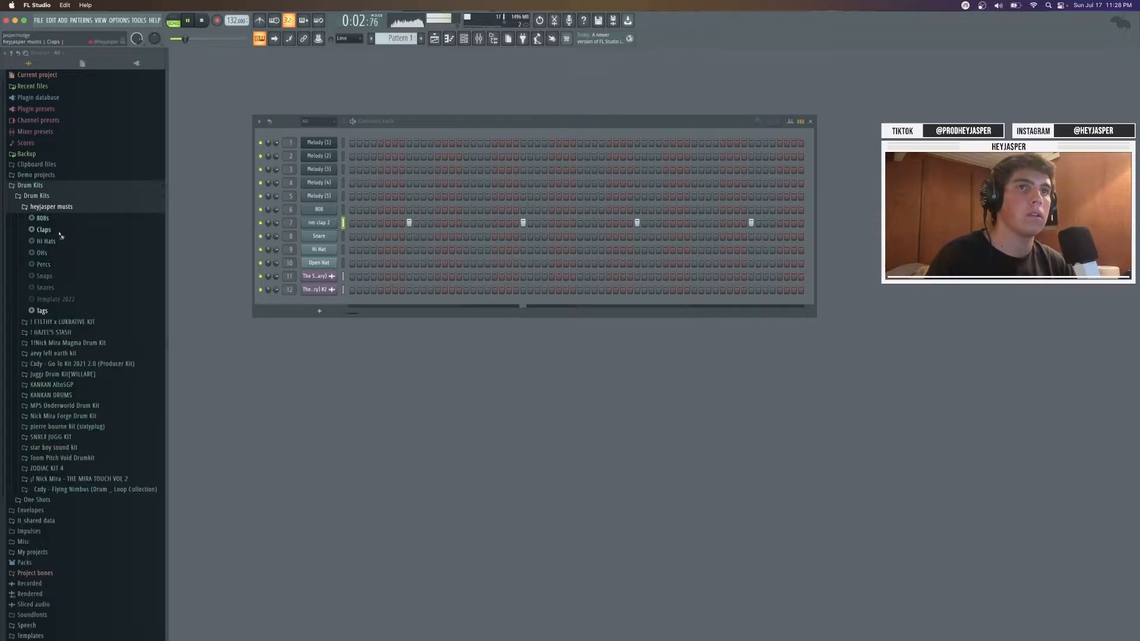
click(52, 219)
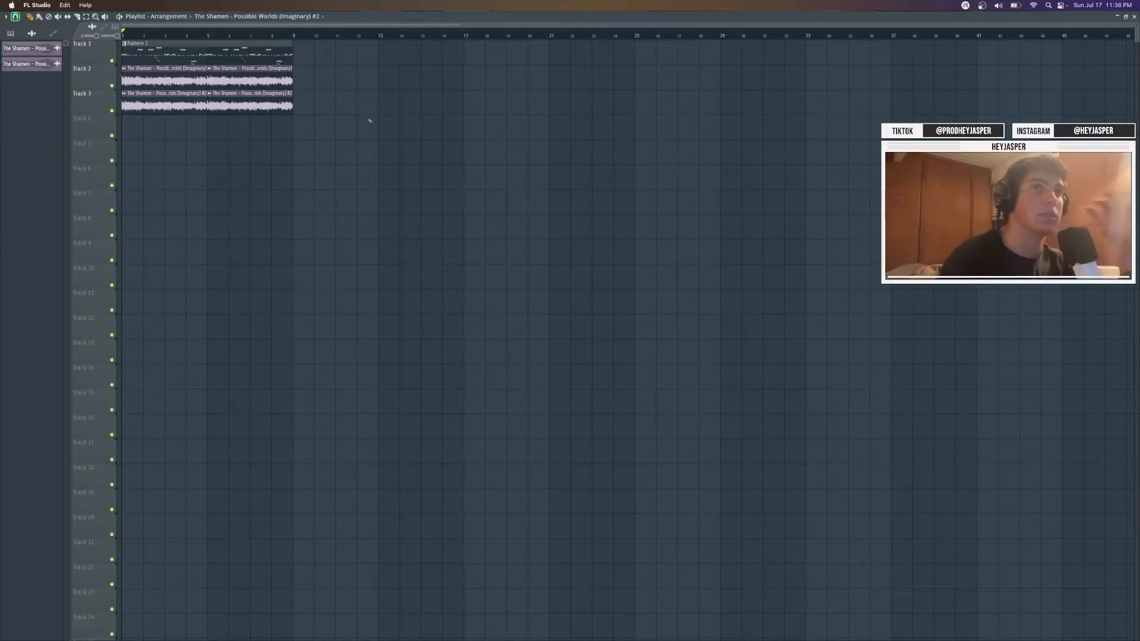
Play the arrangement with the full drum pattern, and return to the channel rack to control playback there
key(space)
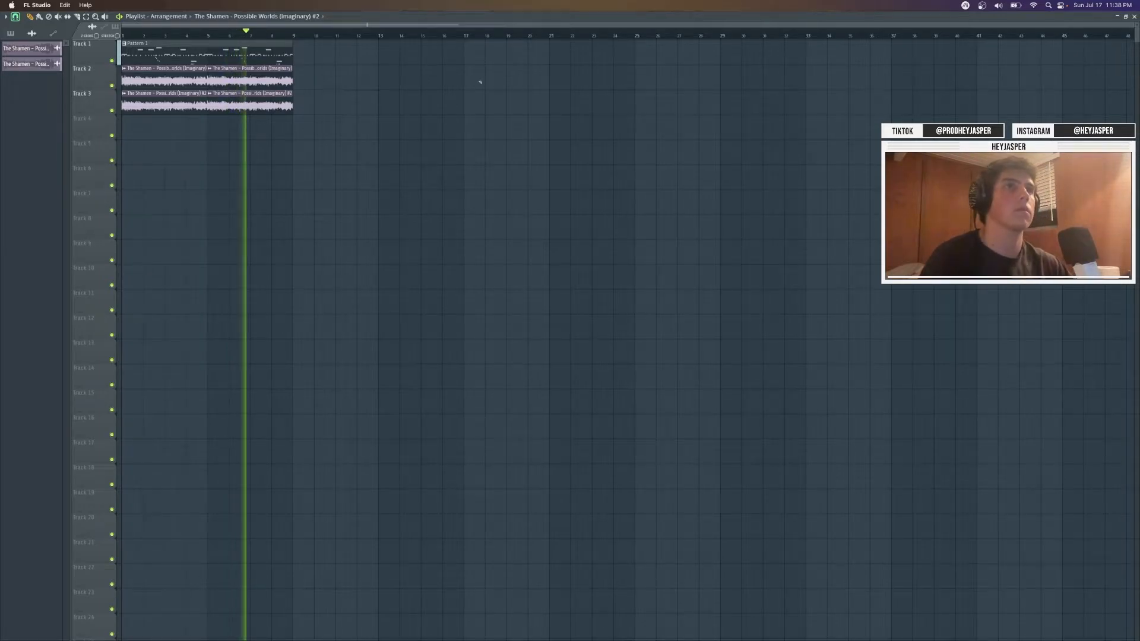
click(1133, 17)
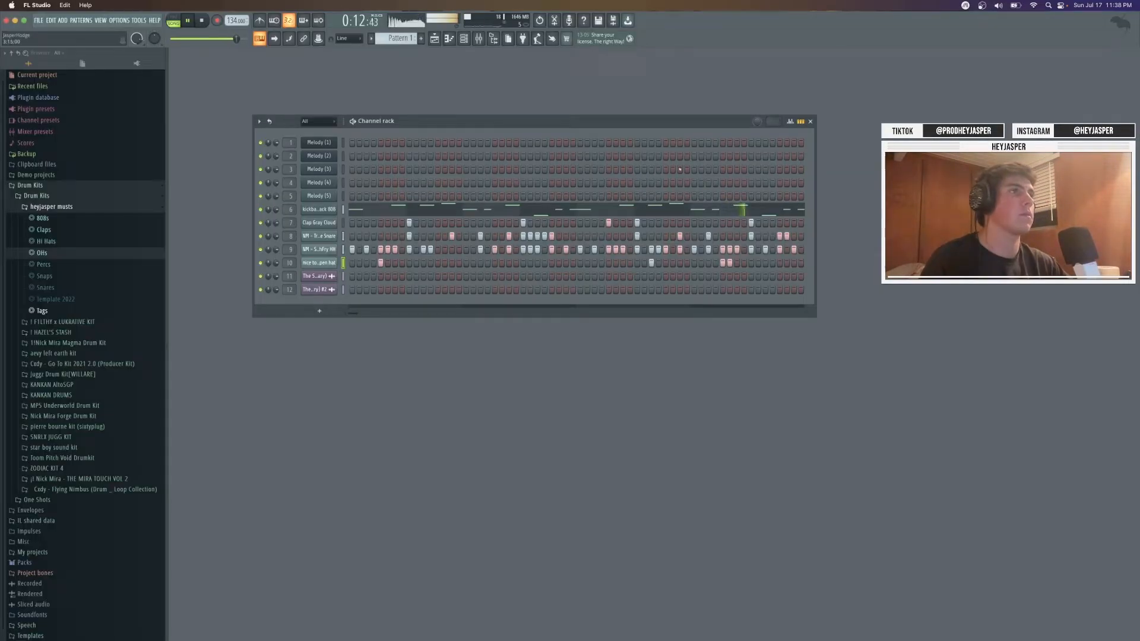
key(space)
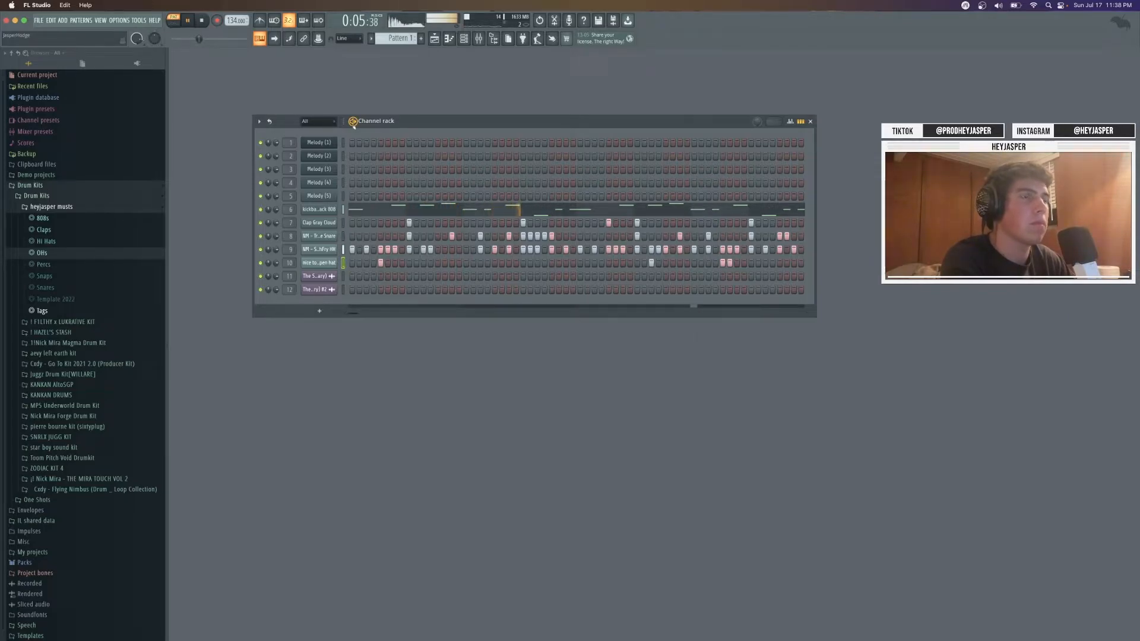
Lower the velocity of the Clap Gray Cloud note early in bar 3, and close its piano roll
right_click(333, 220)
click(355, 222)
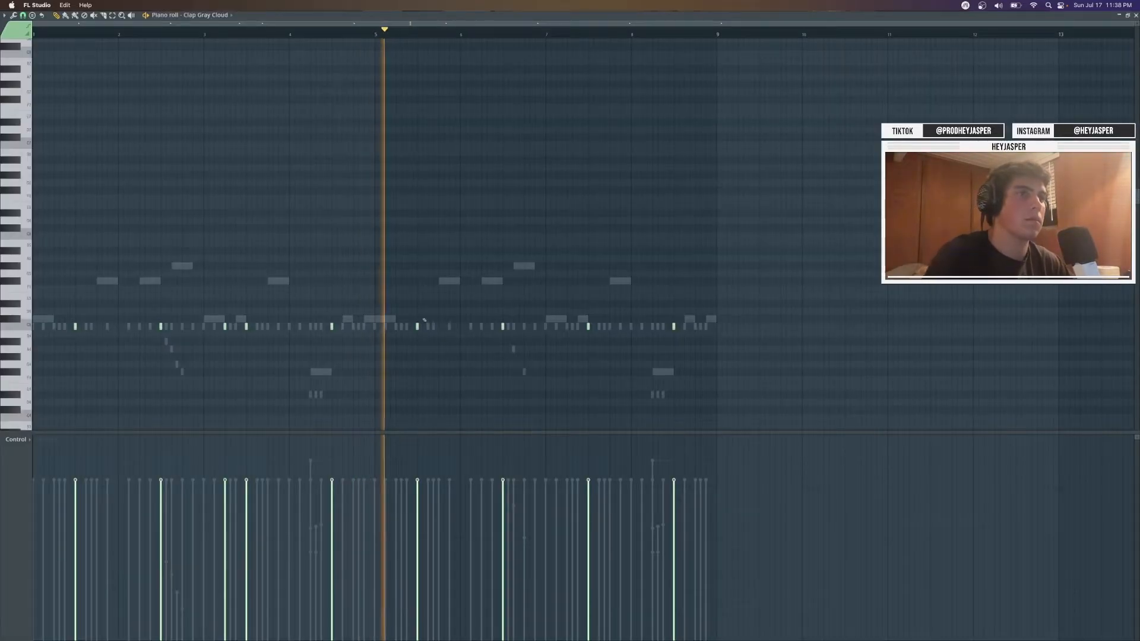
drag(226, 482, 226, 519)
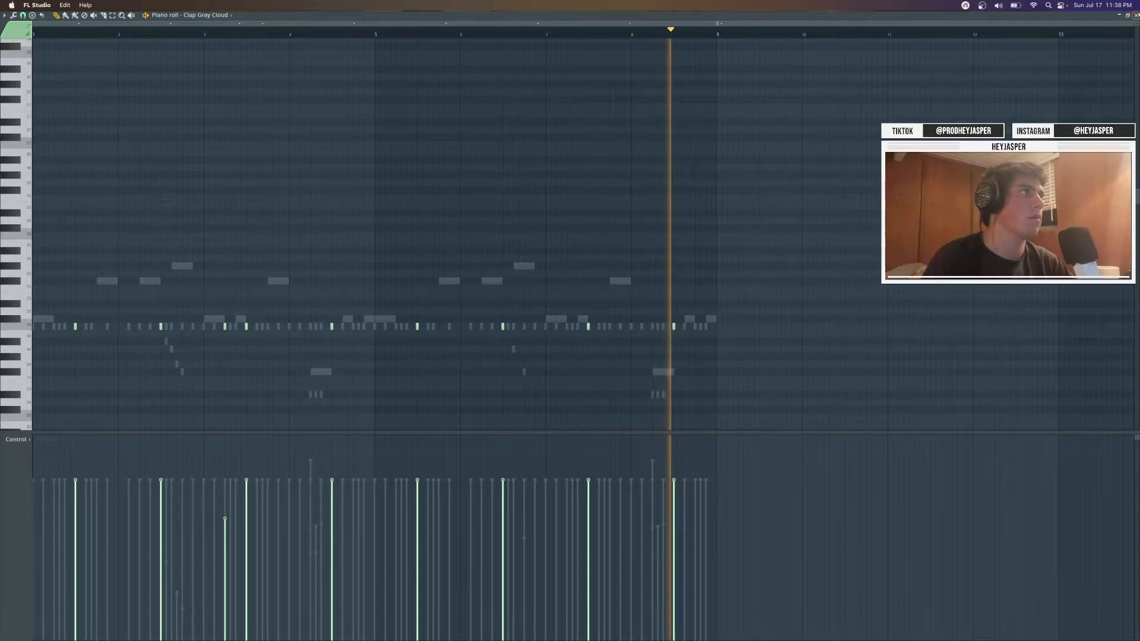
key(Escape)
Check the kickback no attack 808 notes in the piano roll, and solo Clap Gray Cloud for playback
click(372, 212)
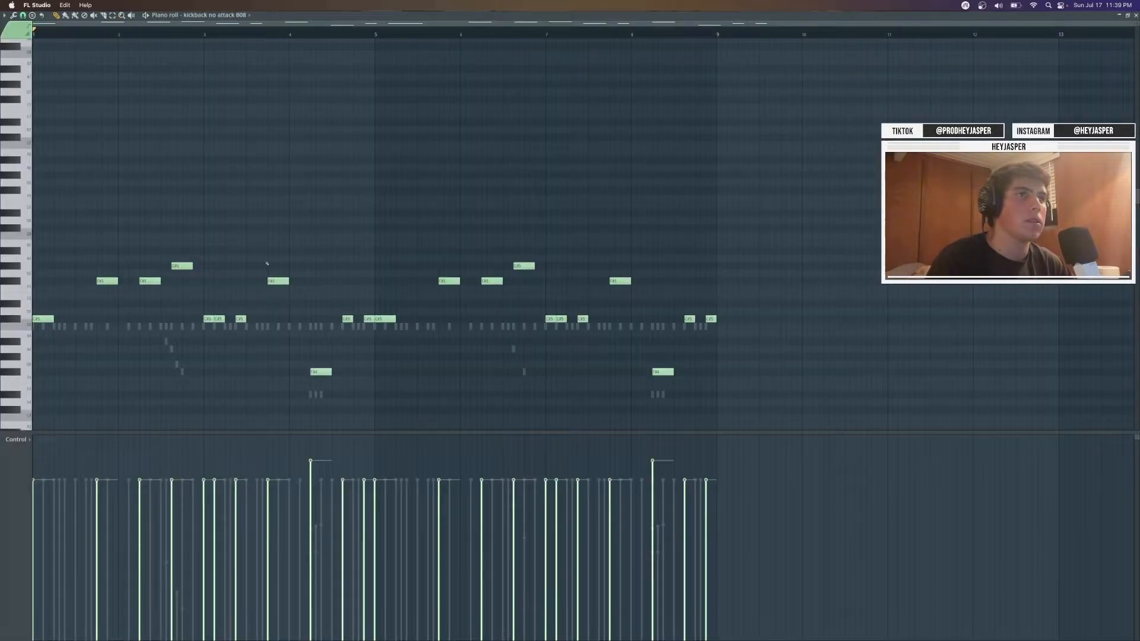
key(Escape)
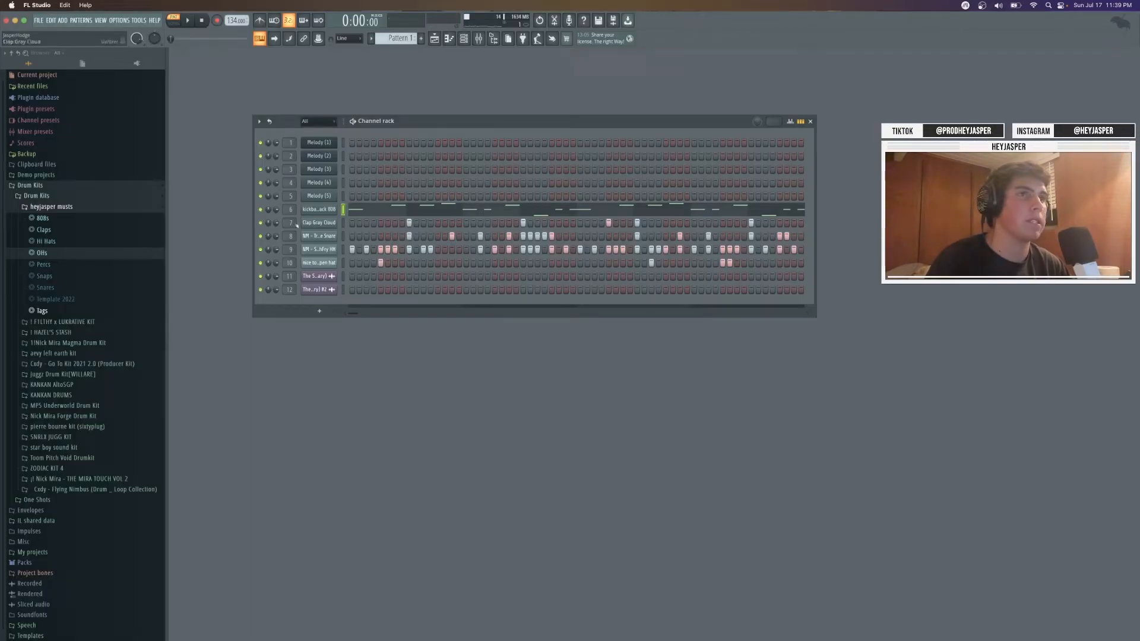
right_click(260, 223)
click(273, 232)
key(space)
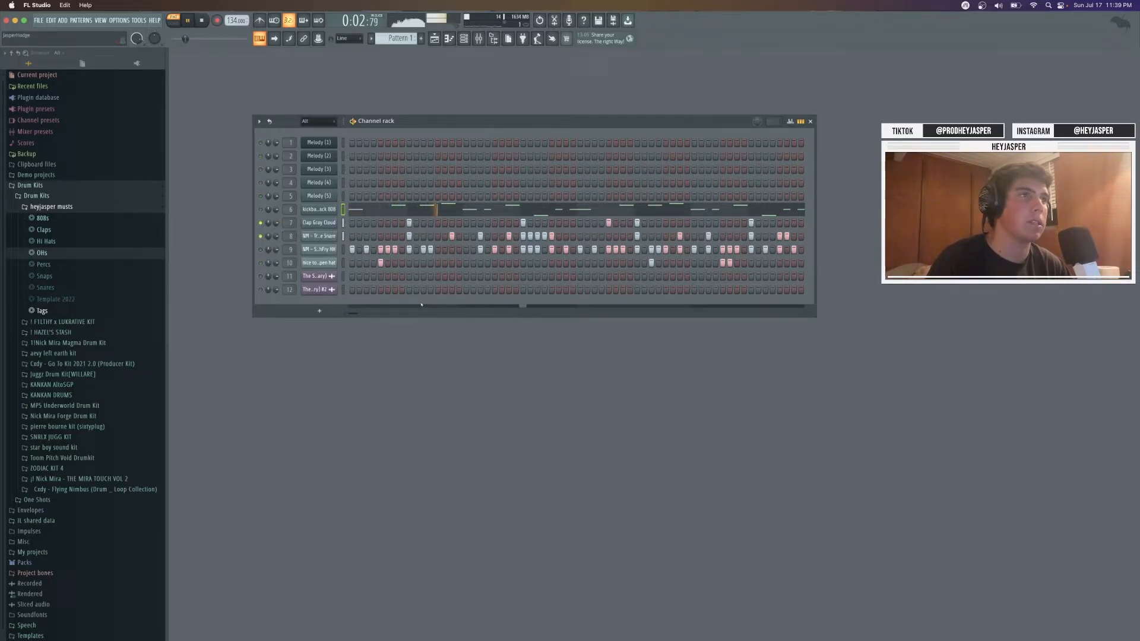
Examine the NM - Triple Snare notes and velocities in the piano roll while auditioning the clap and snare
right_click(327, 238)
click(331, 245)
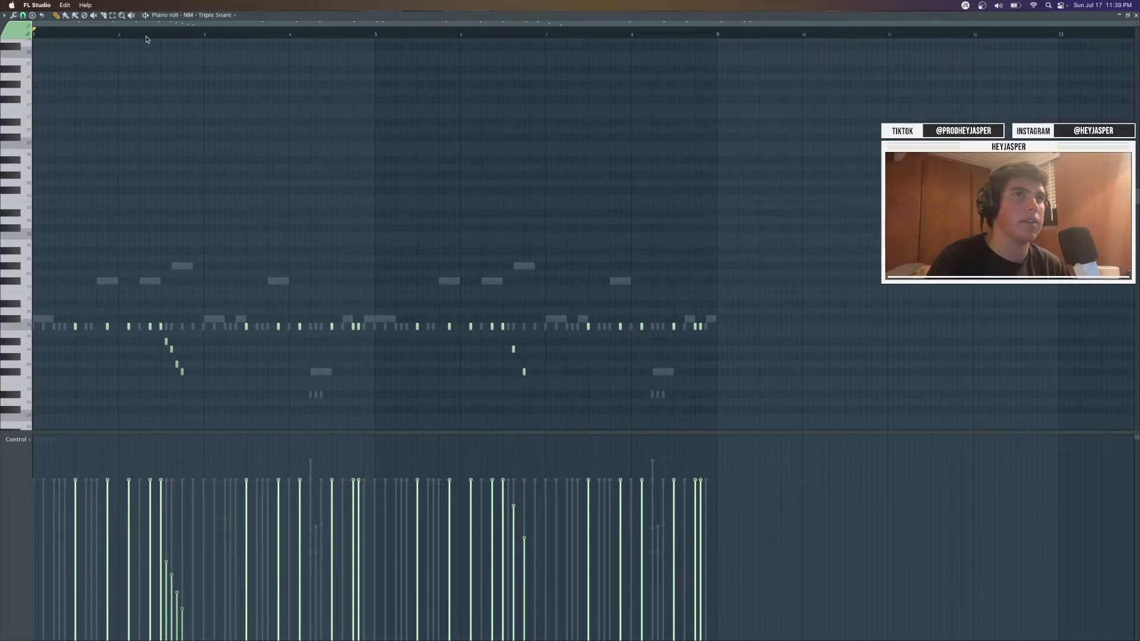
click(125, 35)
key(space)
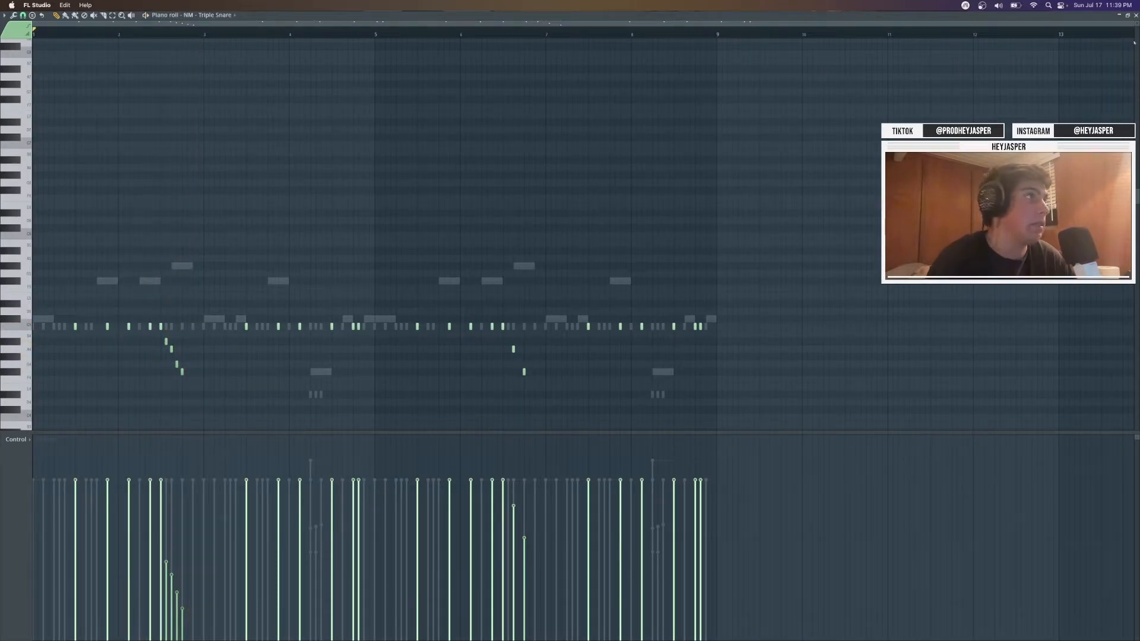
click(1135, 15)
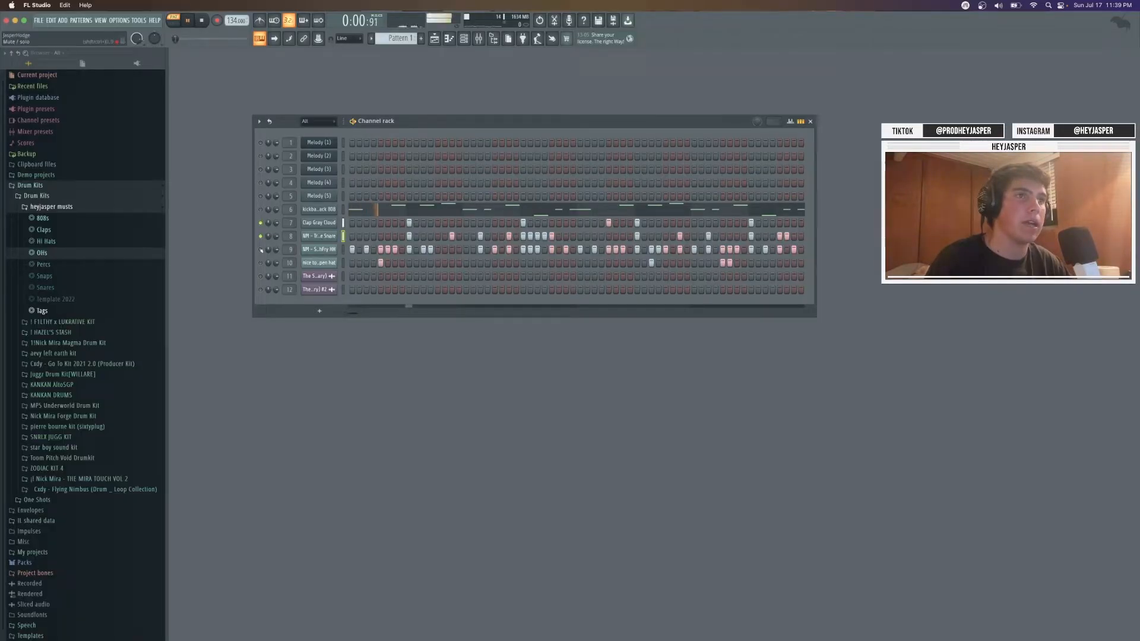
right_click(333, 236)
click(347, 237)
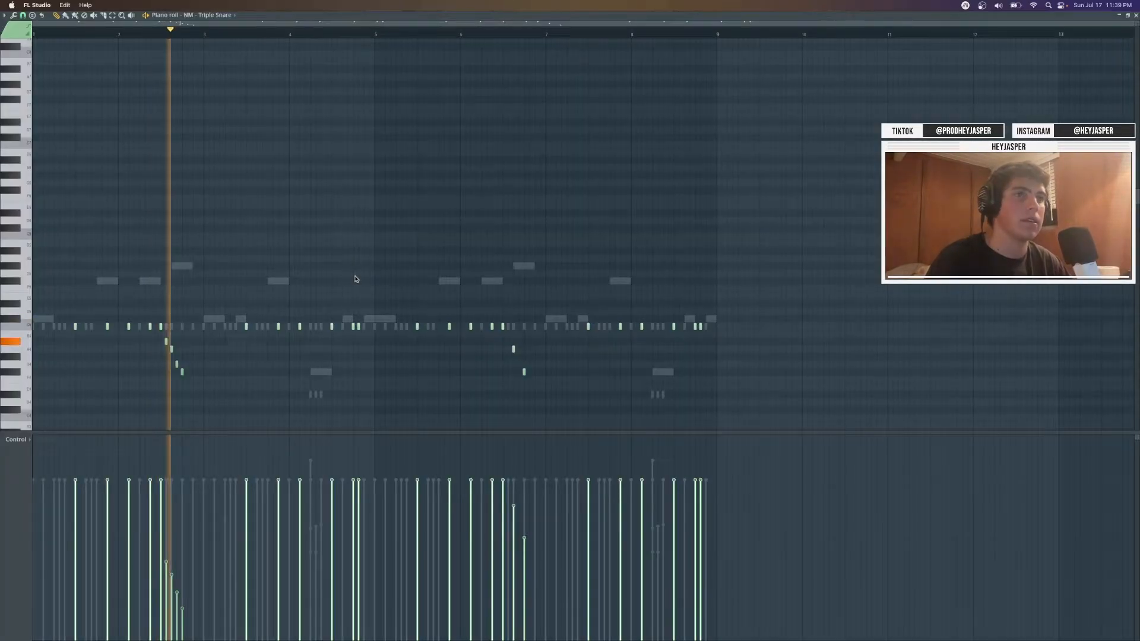
key(space)
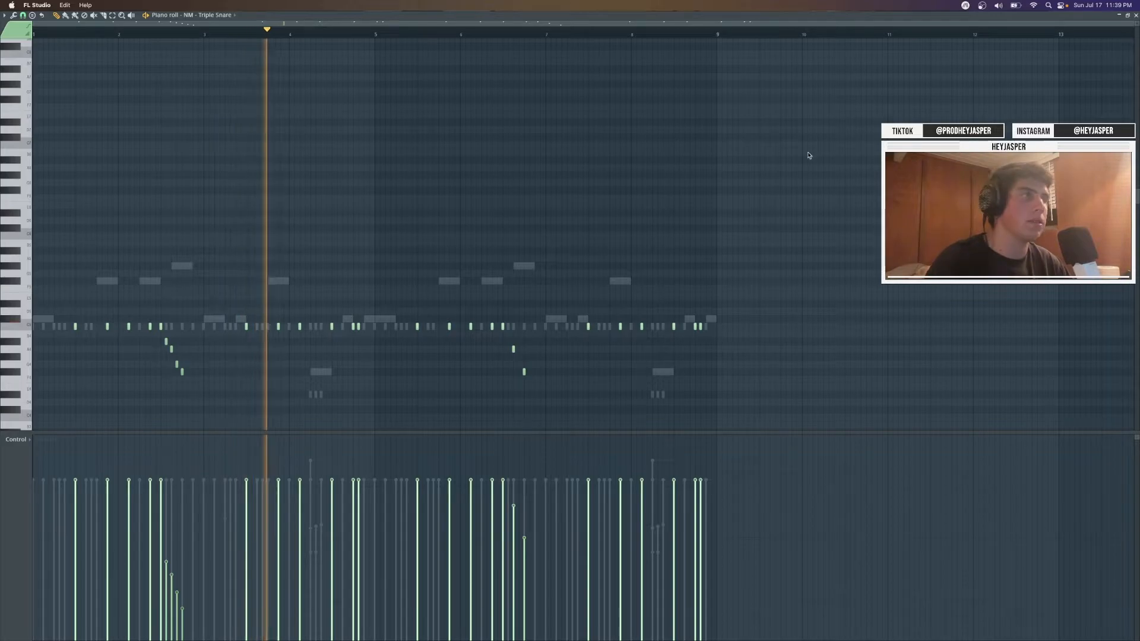
click(1135, 14)
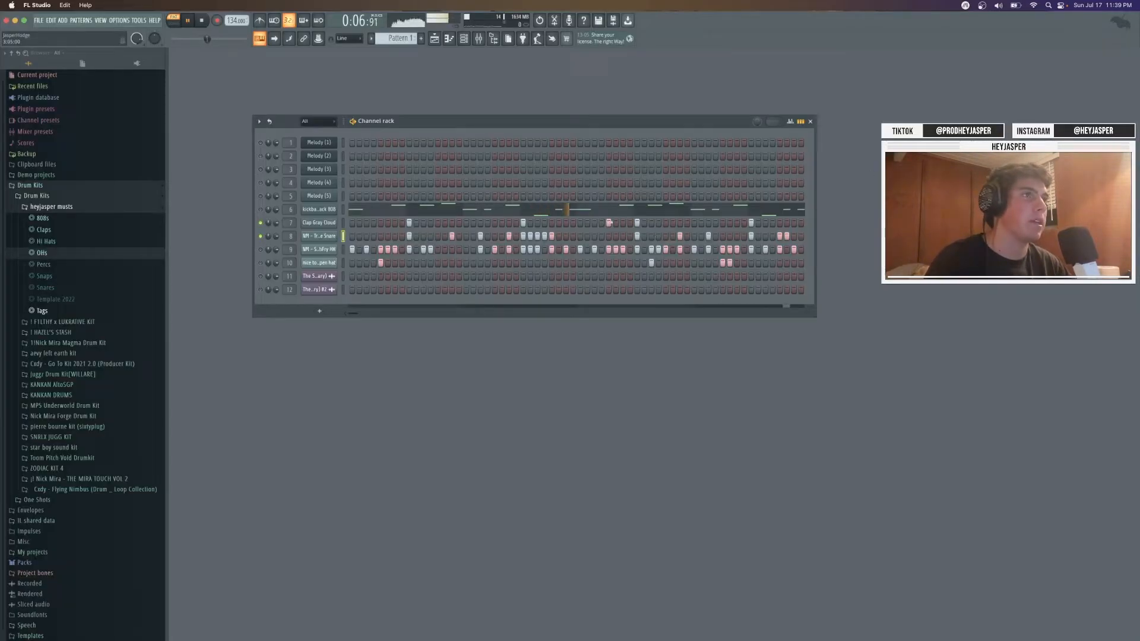
Audition the Clap Gray Cloud pattern in its piano roll, then stop playback and close the editor
right_click(319, 223)
click(333, 224)
key(space)
key(space)
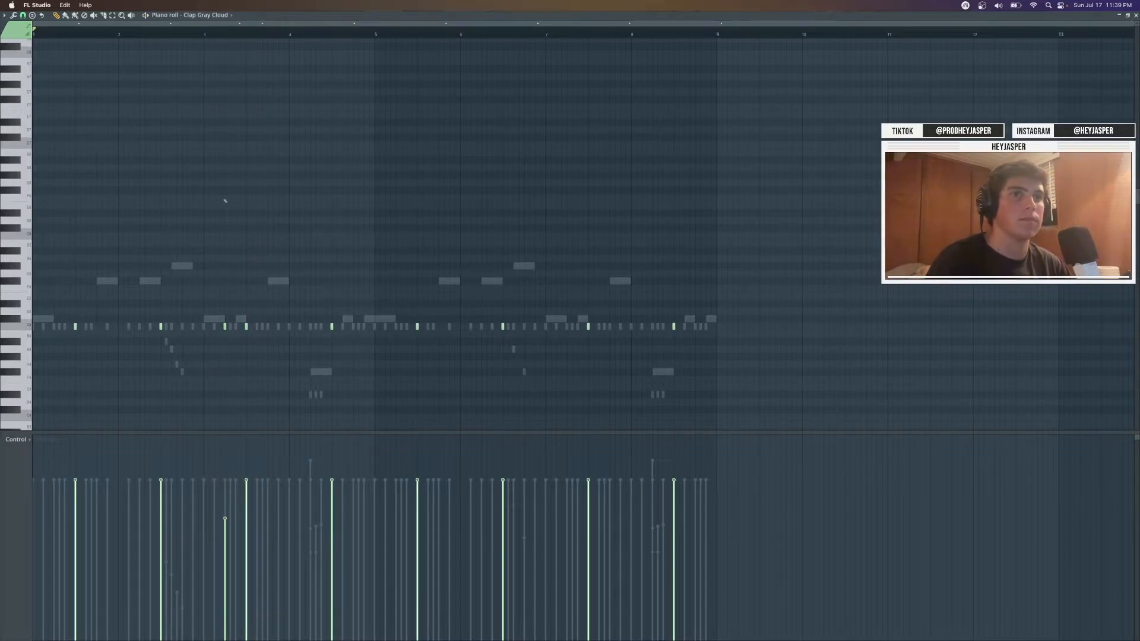
click(1134, 15)
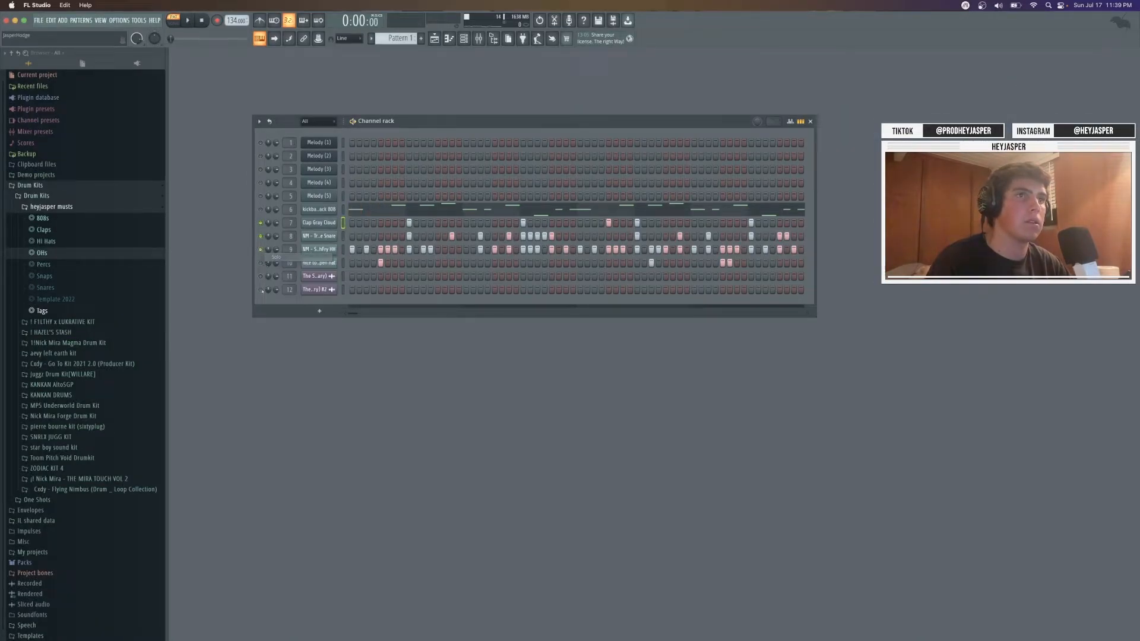
Review the NM - ShoestringFrenchFry HH notes in the piano roll during playback, and toggle off the channel's solo
right_click(315, 250)
click(332, 256)
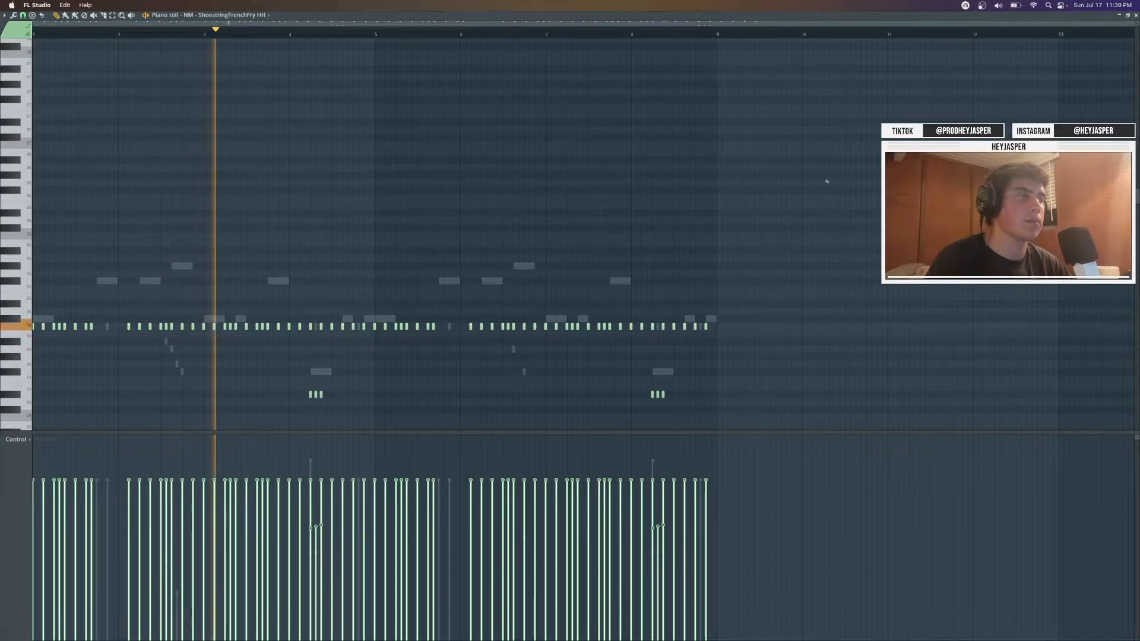
click(1135, 15)
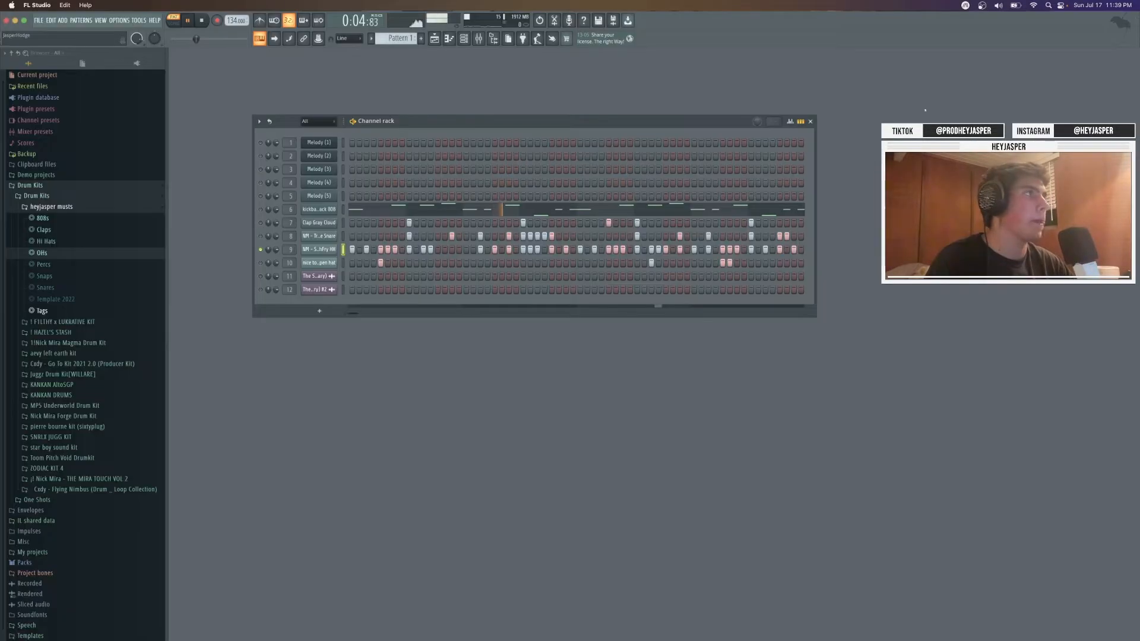
right_click(259, 255)
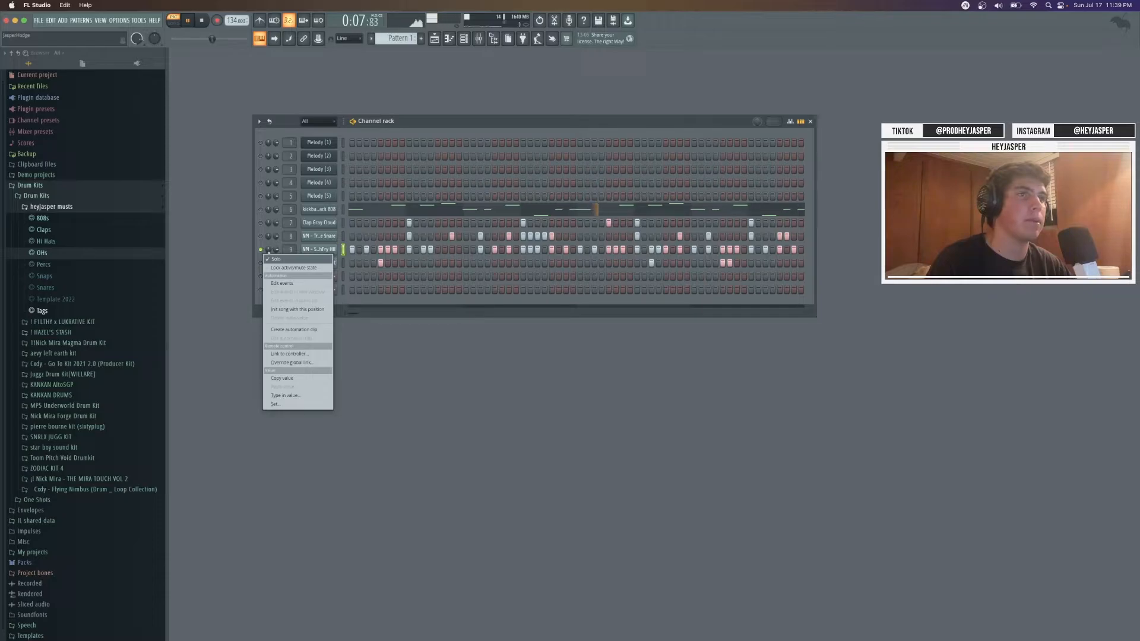
click(273, 260)
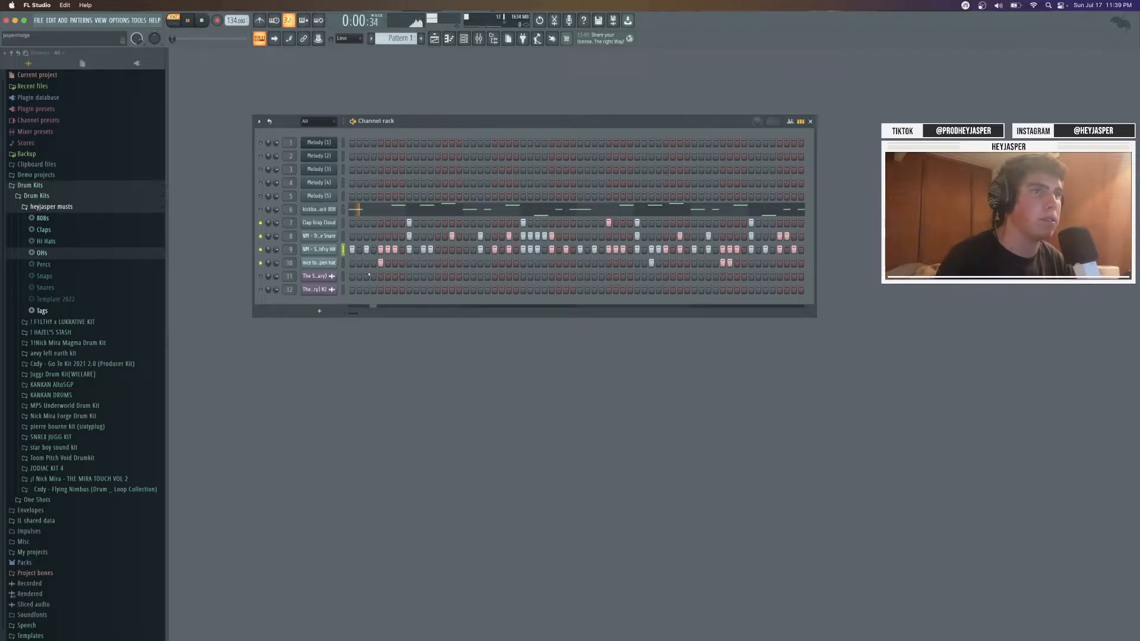
Review the nice to have open hat notes in the piano roll while the drums play
right_click(319, 262)
click(344, 264)
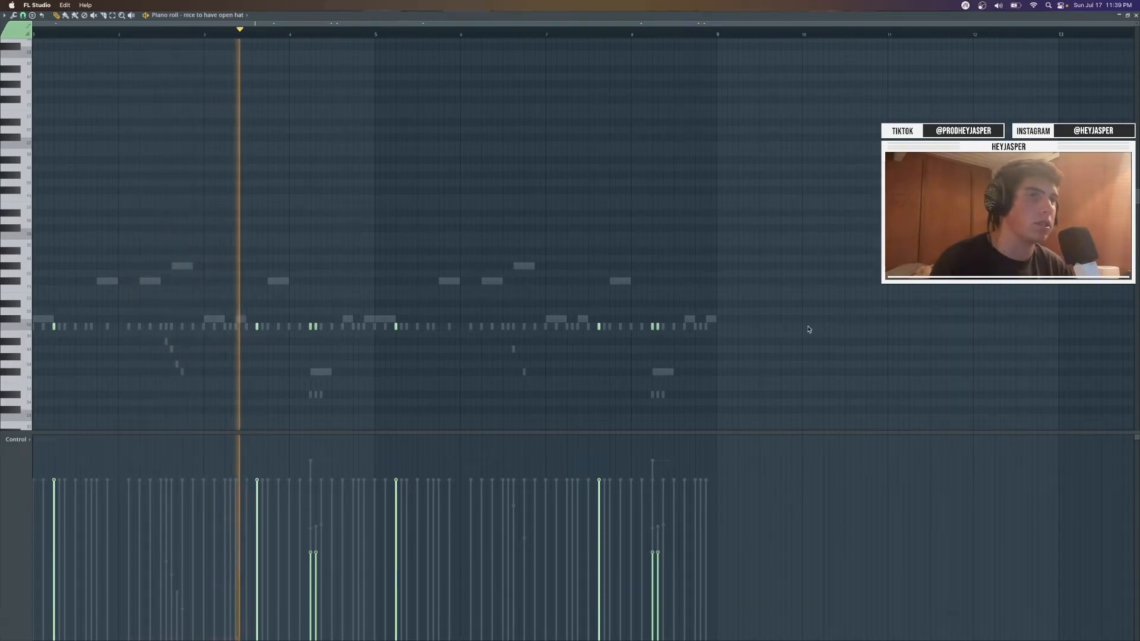
click(1136, 15)
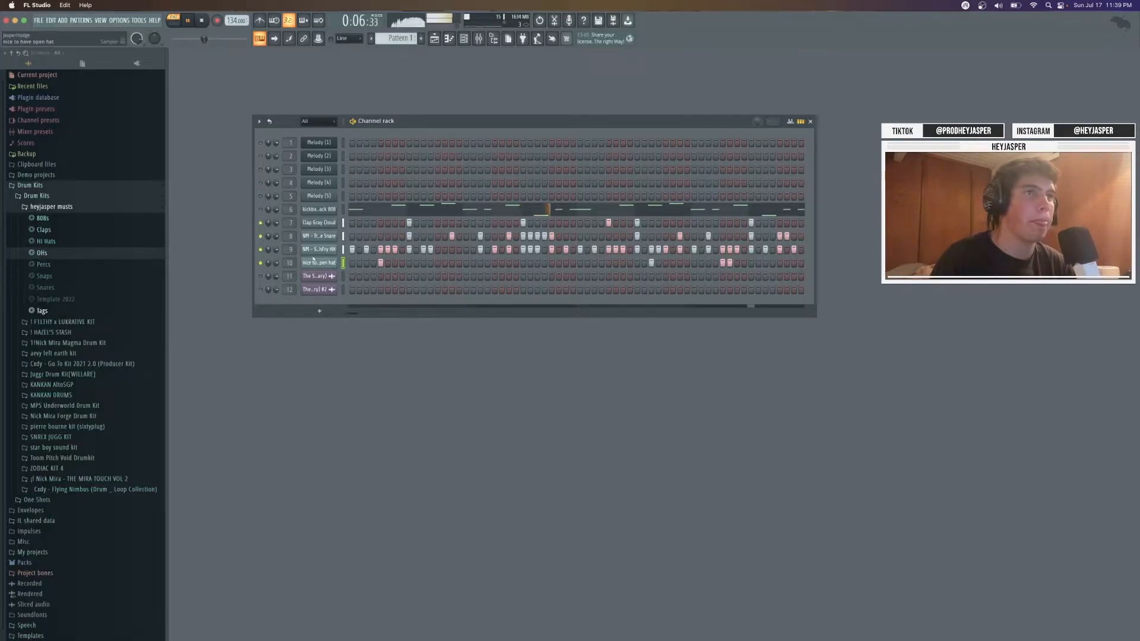
Examine the note placement and pitches of the kickback no attack 808 across its eight bars
click(380, 210)
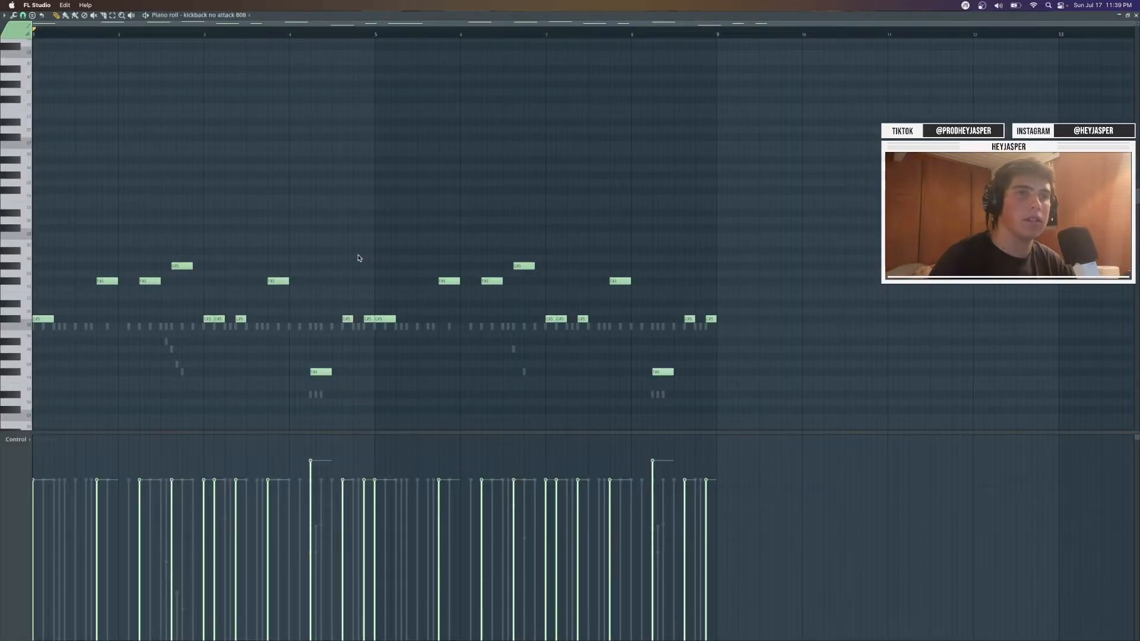
scroll(359, 258, down, 6)
scroll(253, 257, up, 3)
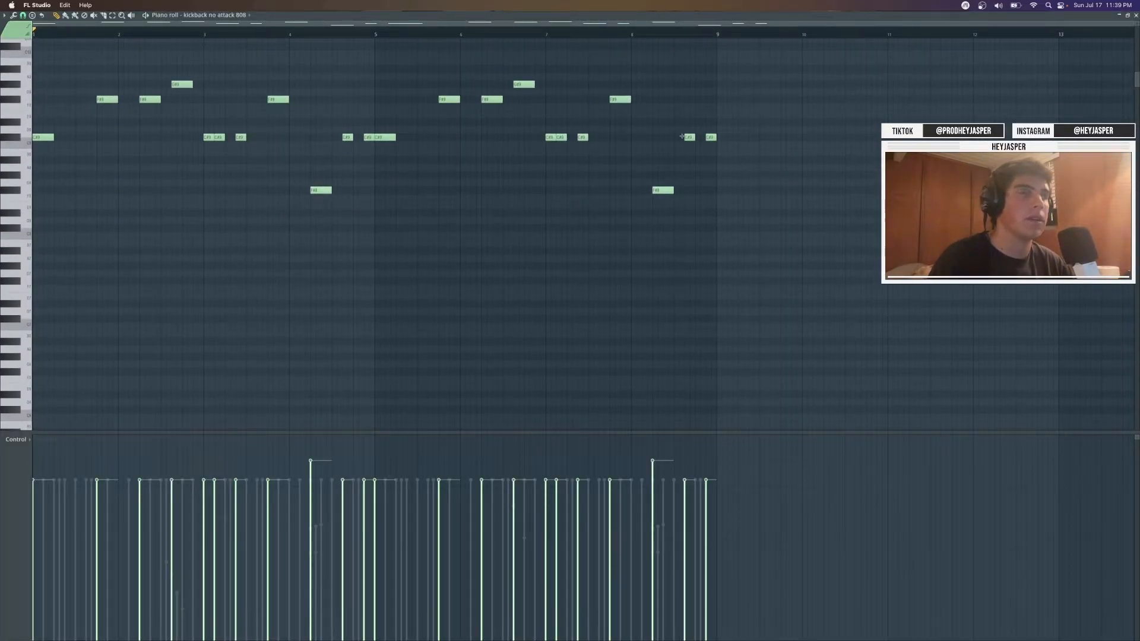
click(1135, 15)
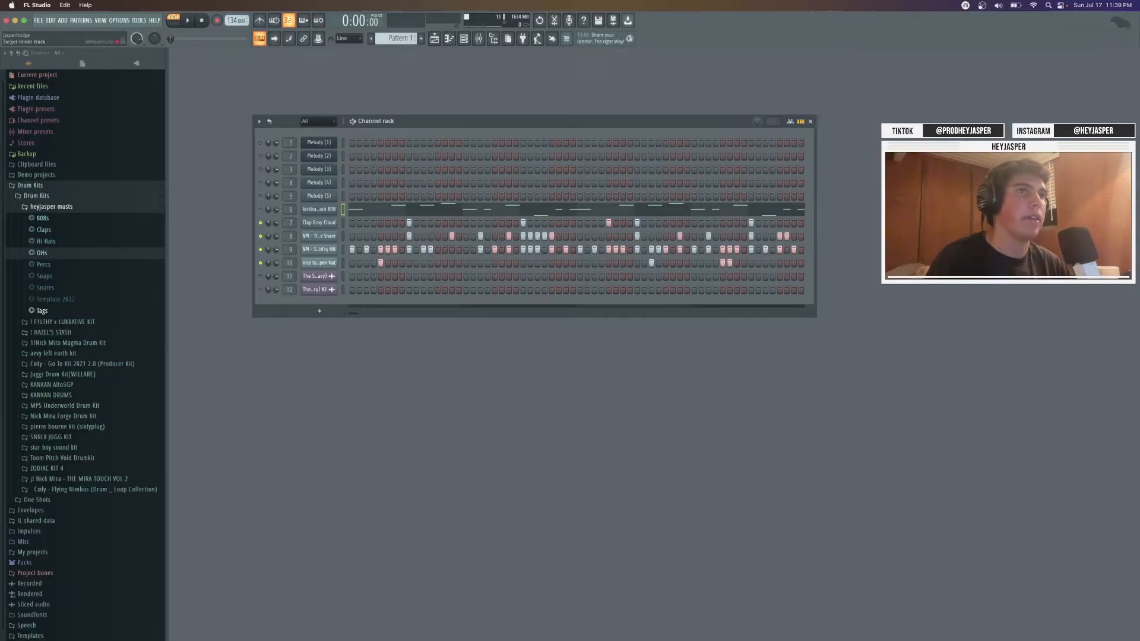
click(375, 212)
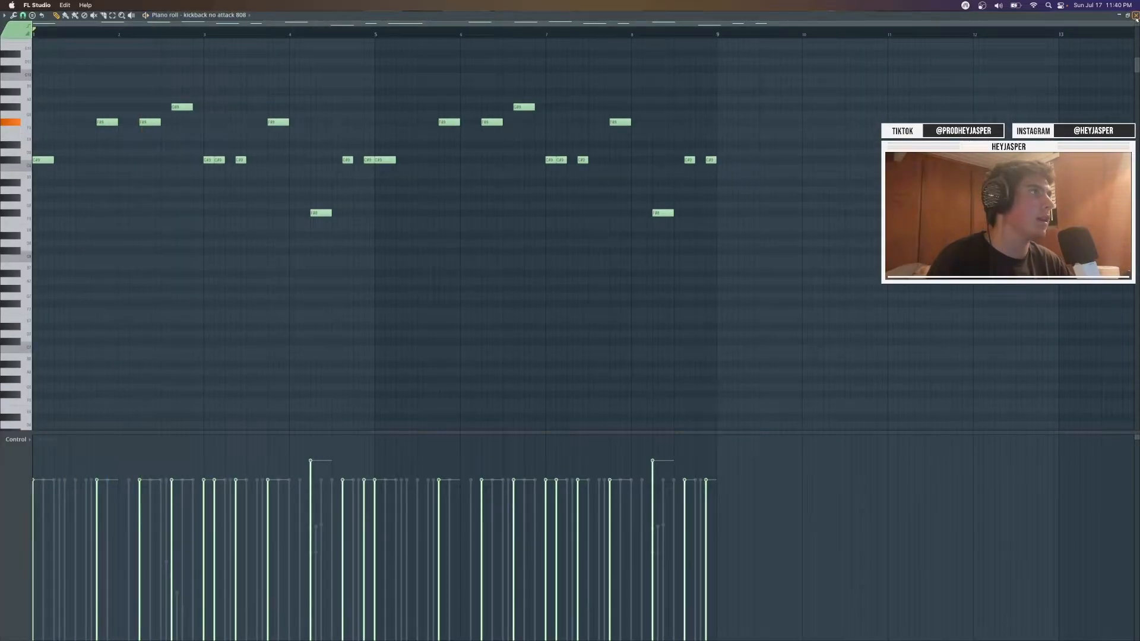
click(1135, 16)
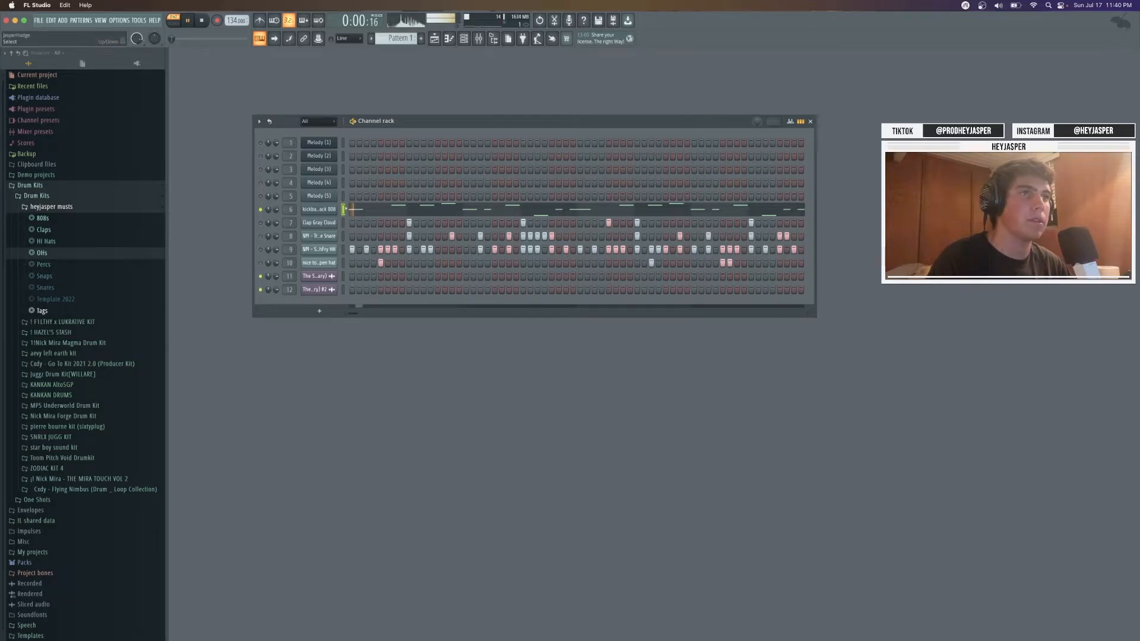
Recheck the 808 notes while it plays with the two sample channels, and open the playlist
click(359, 211)
click(1135, 15)
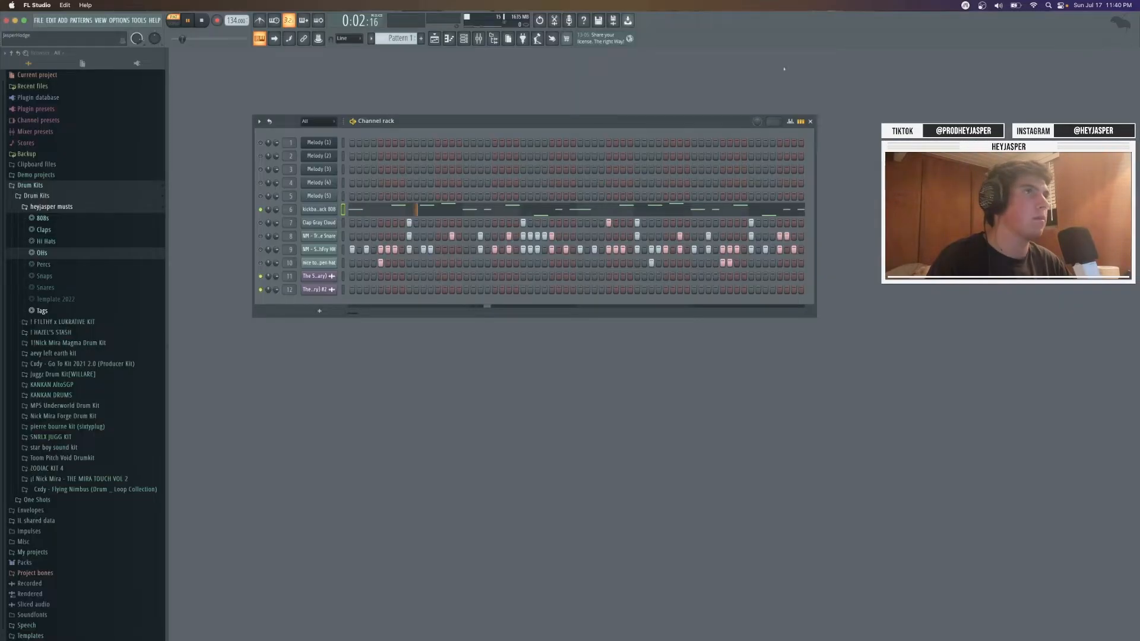
click(434, 38)
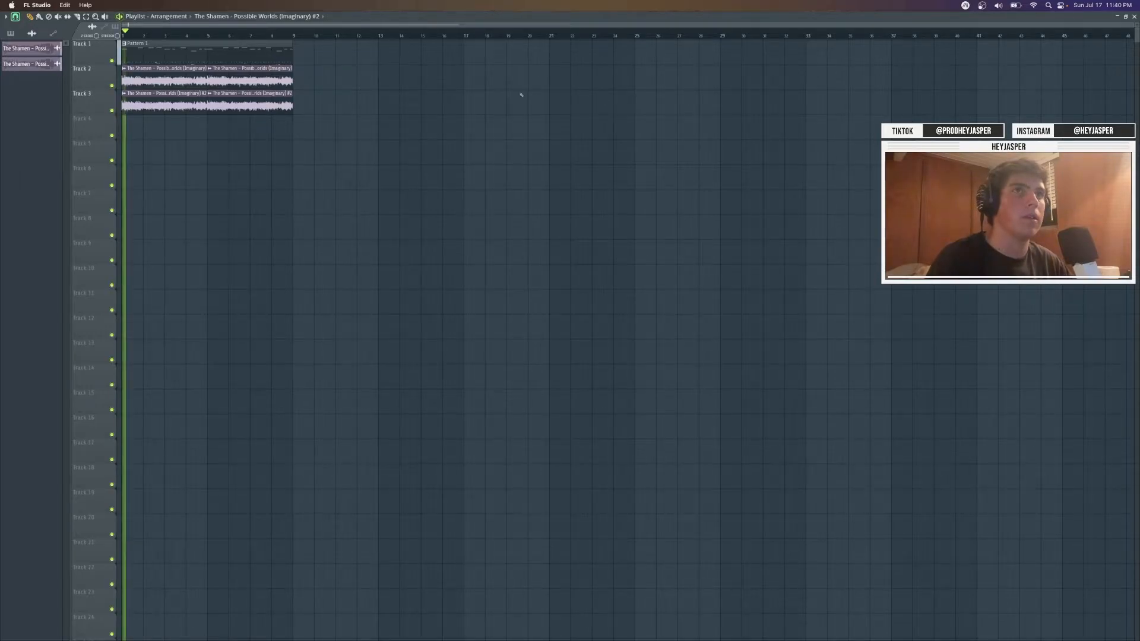
Review the kickback no attack 808 notes across the pattern in the piano roll during playback
click(1134, 16)
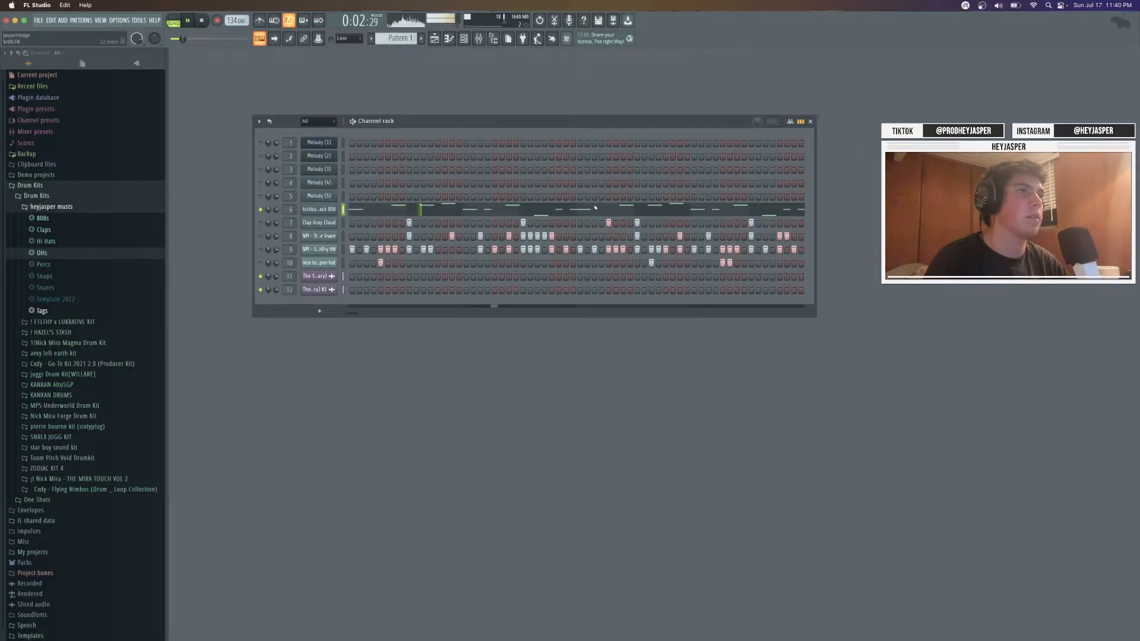
click(600, 205)
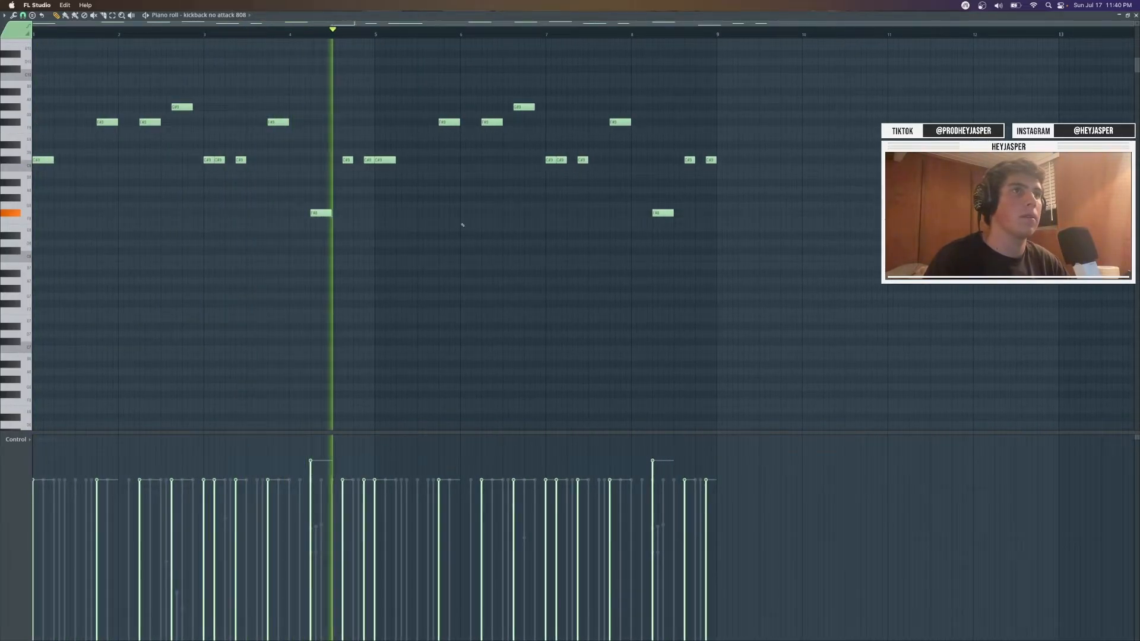
click(1136, 15)
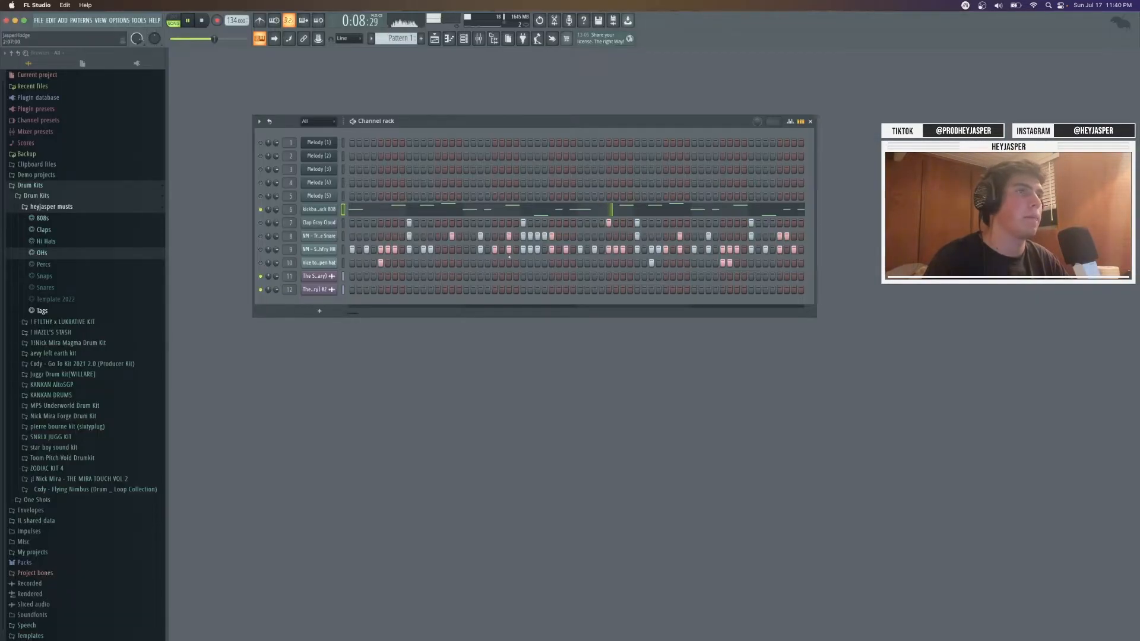
click(484, 213)
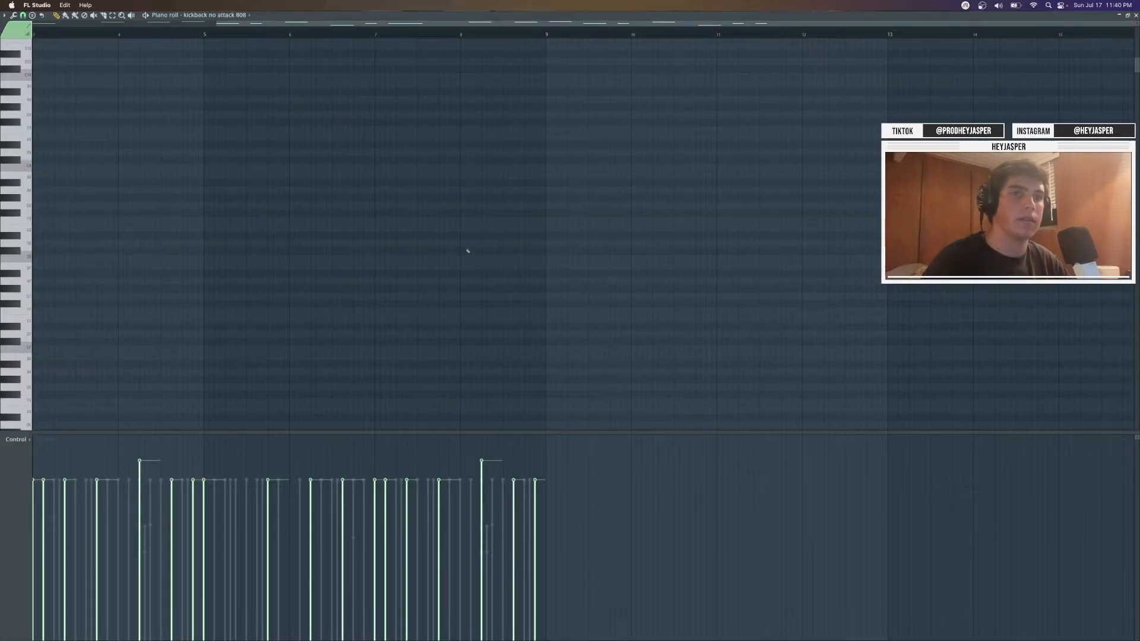
scroll(539, 225, down, 3)
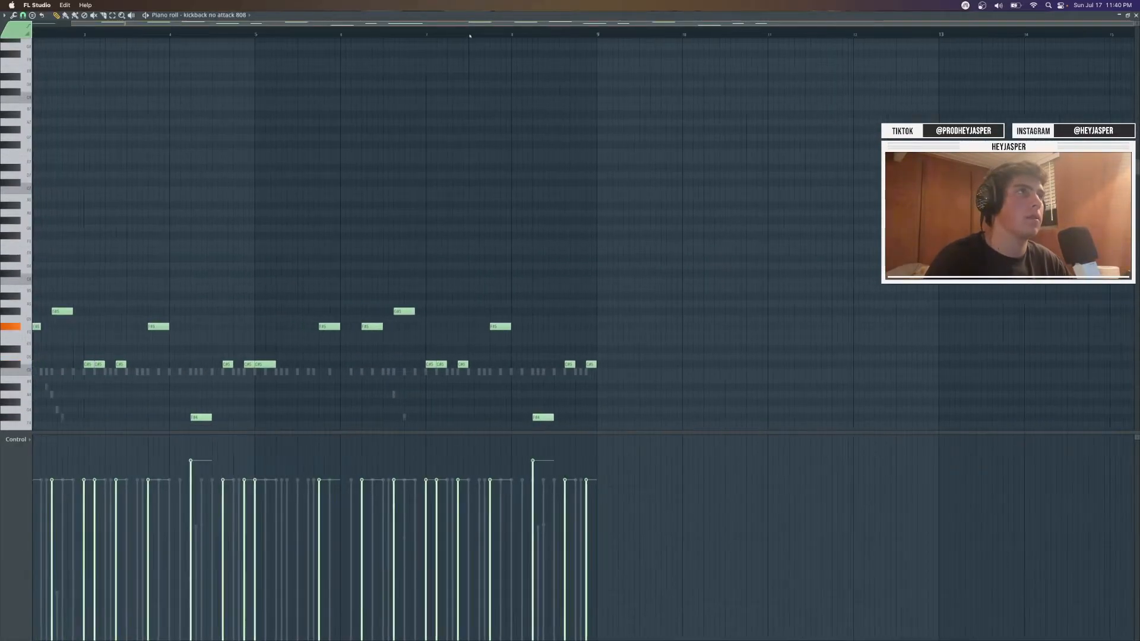
click(1136, 16)
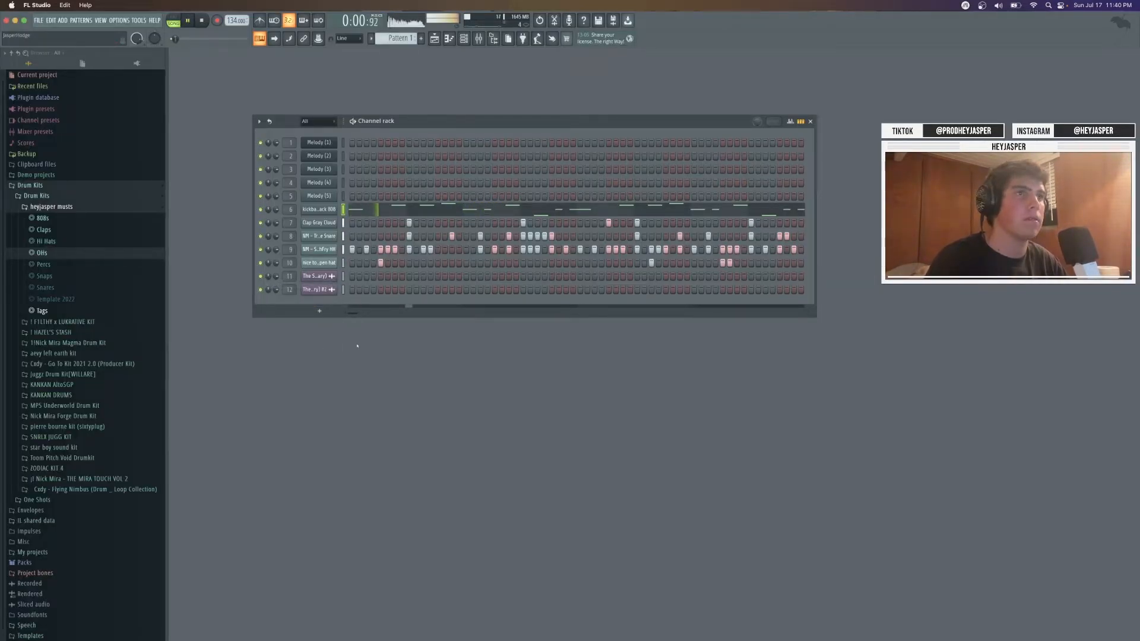
Check the mixer levels of the 808, drum and sample tracks while the full beat plays
click(479, 39)
mouse_move(251, 234)
mouse_down()
mouse_move(168, 230)
mouse_move(268, 219)
mouse_move(230, 228)
mouse_move(243, 236)
mouse_up()
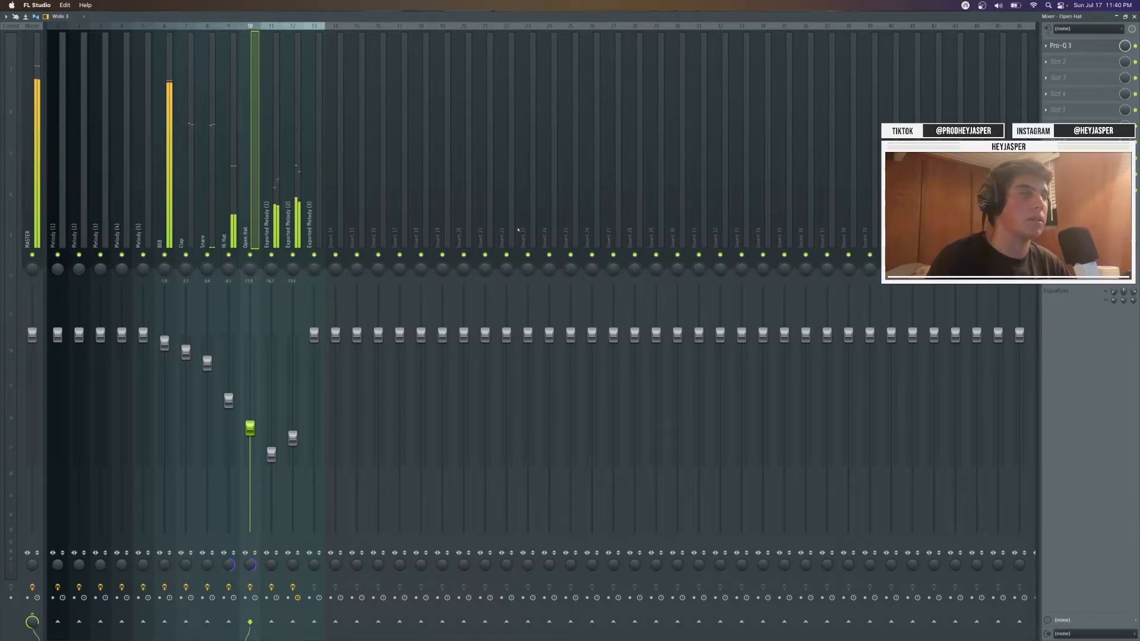
click(1133, 17)
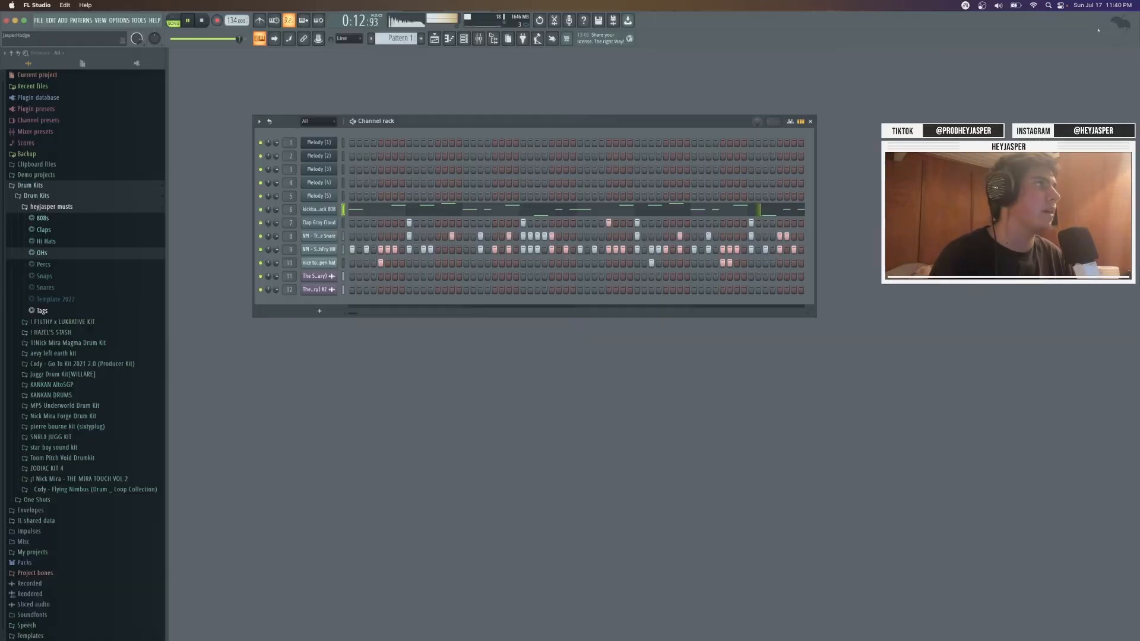
In the playlist, split the Pattern 1 clip into separate patterns by channel
click(434, 39)
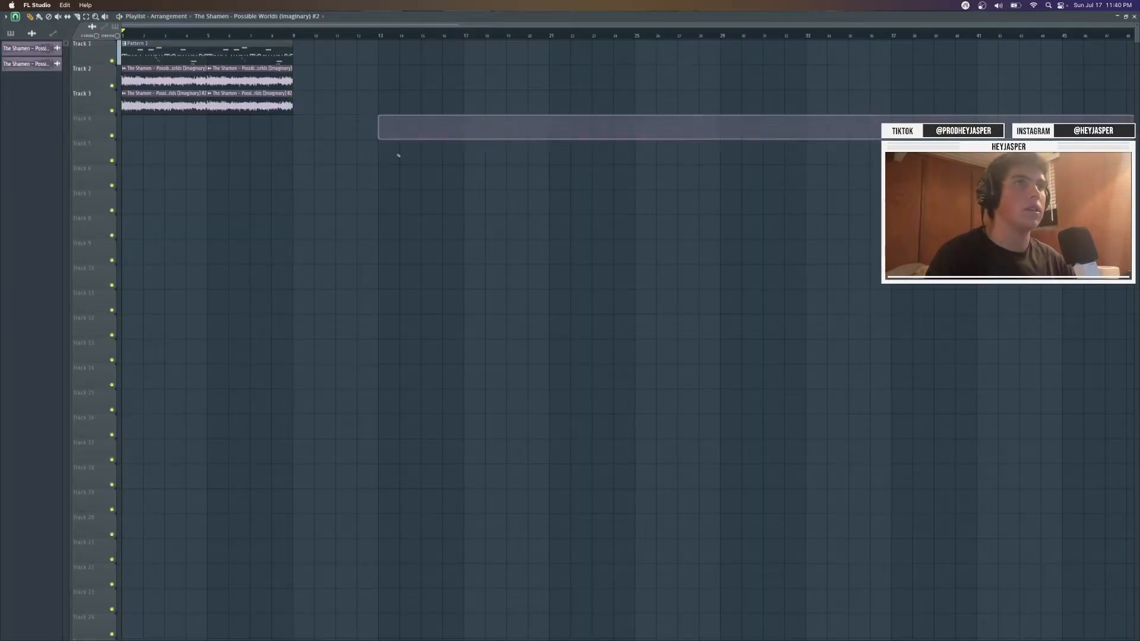
right_click(146, 56)
key(super+z)
right_click(52, 52)
click(89, 201)
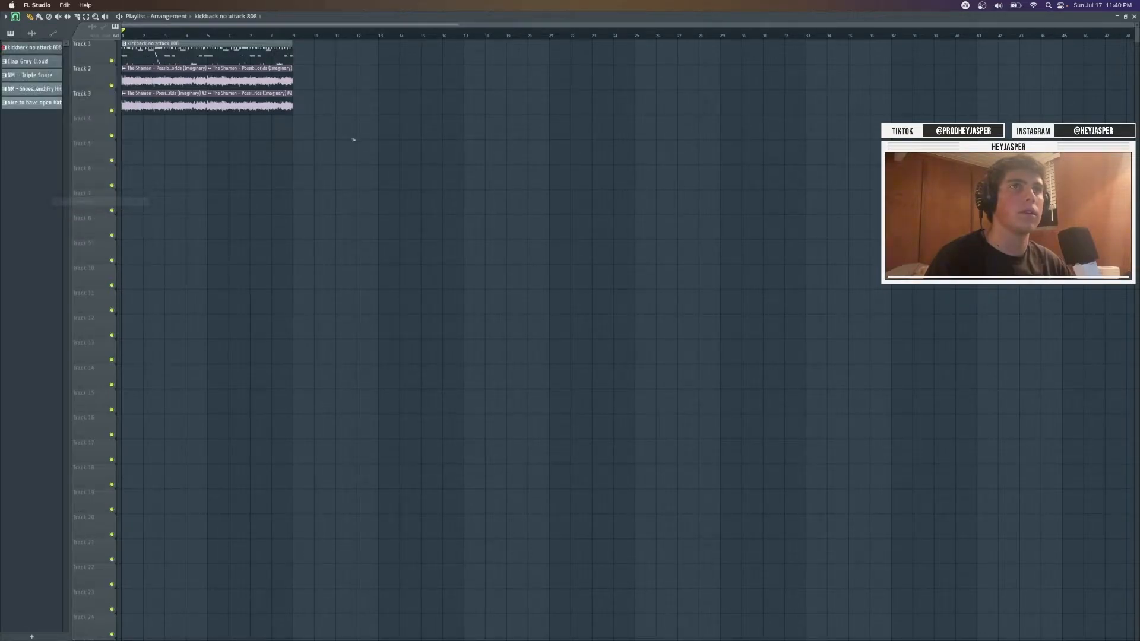
Move the two sample layers to tracks 1 and 2 and place the 808 and drum patterns on tracks 3 to 7
drag(325, 136, 197, 80)
super+click(255, 177)
drag(25, 49, 140, 112)
Duplicate the eight-bar block of sample, 808 and drum clips repeatedly until the arrangement reaches bar 73
key(super+b)
key(super+b)
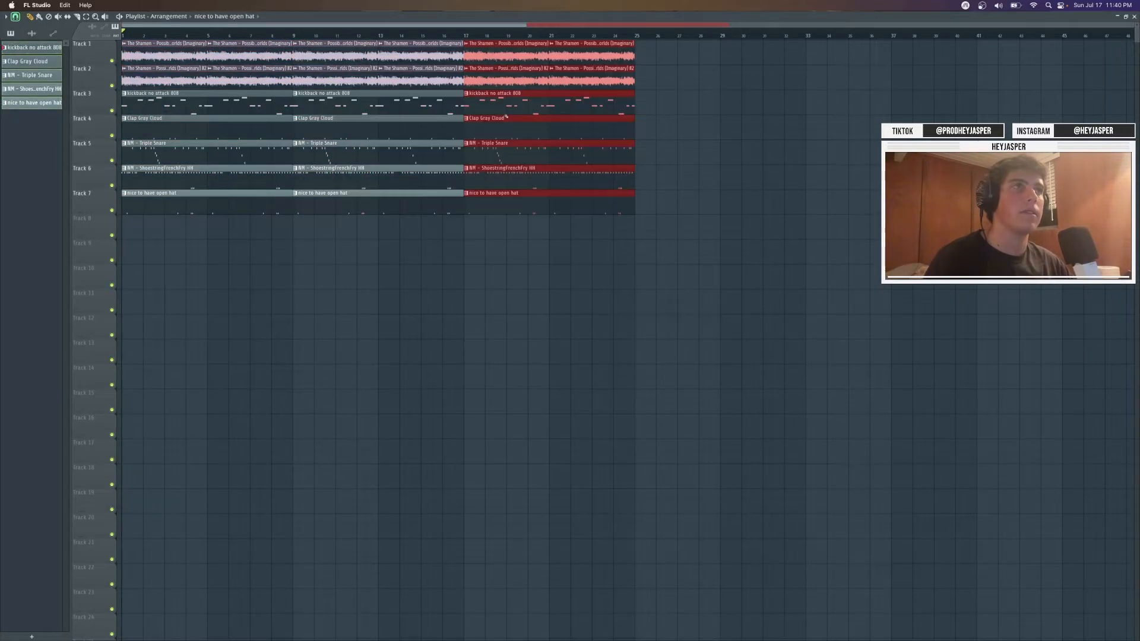
key(super+b)
key(super+b)
key(super+b)
key(super+b)
key(super+b)
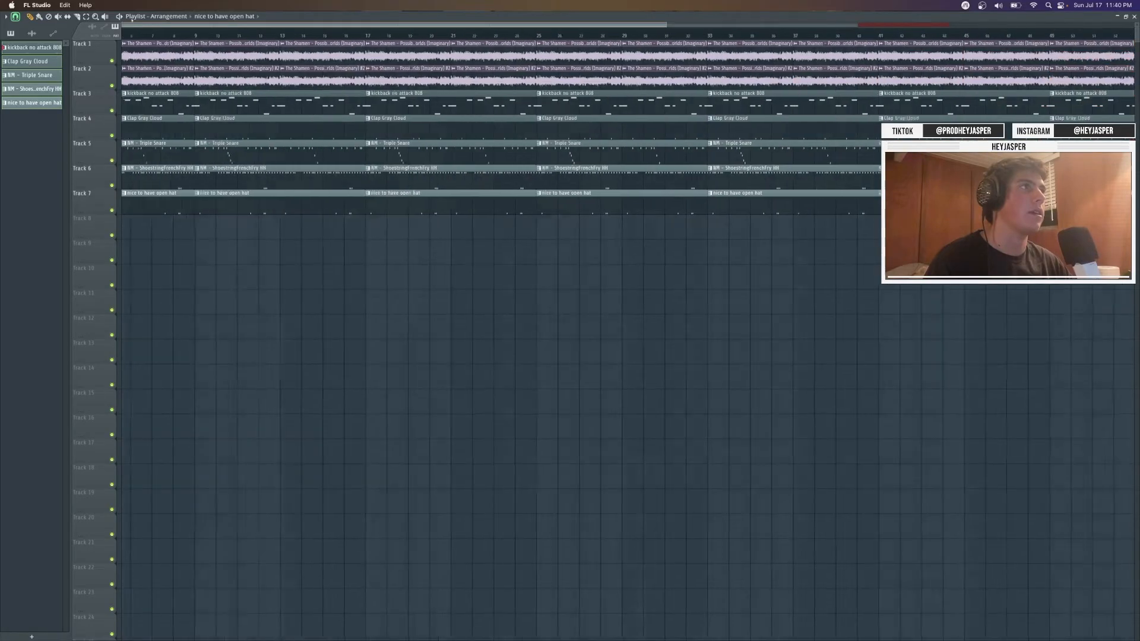
super+click(476, 302)
drag(662, 26, 1076, 26)
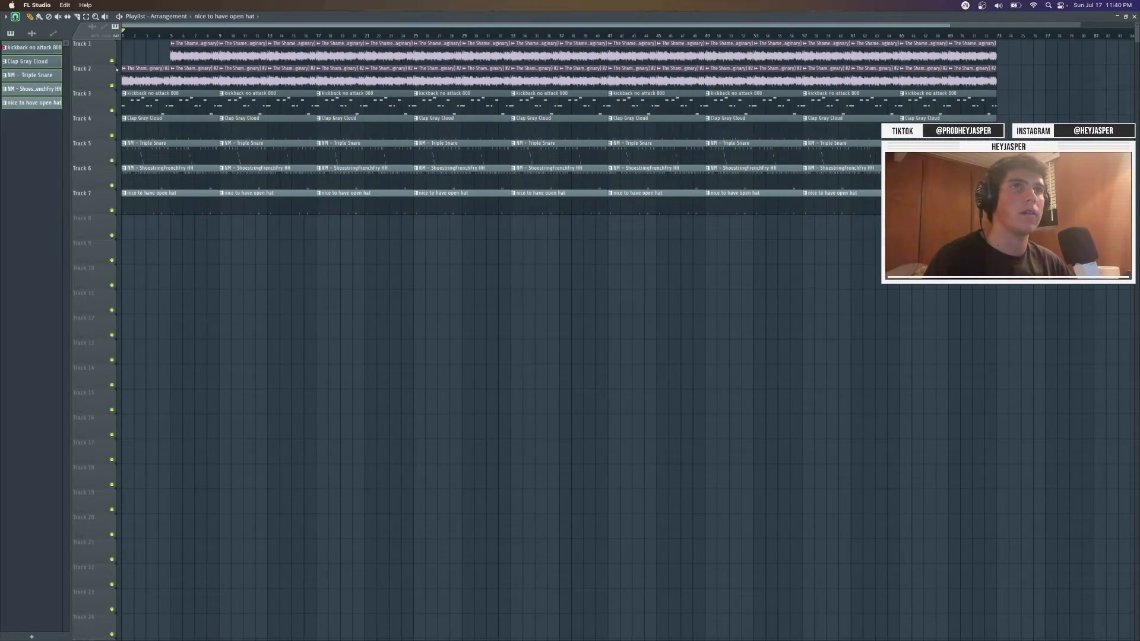
Fill the empty first four bars of track 1 with its sample clip and set the playlist snap to Beat
click(151, 56)
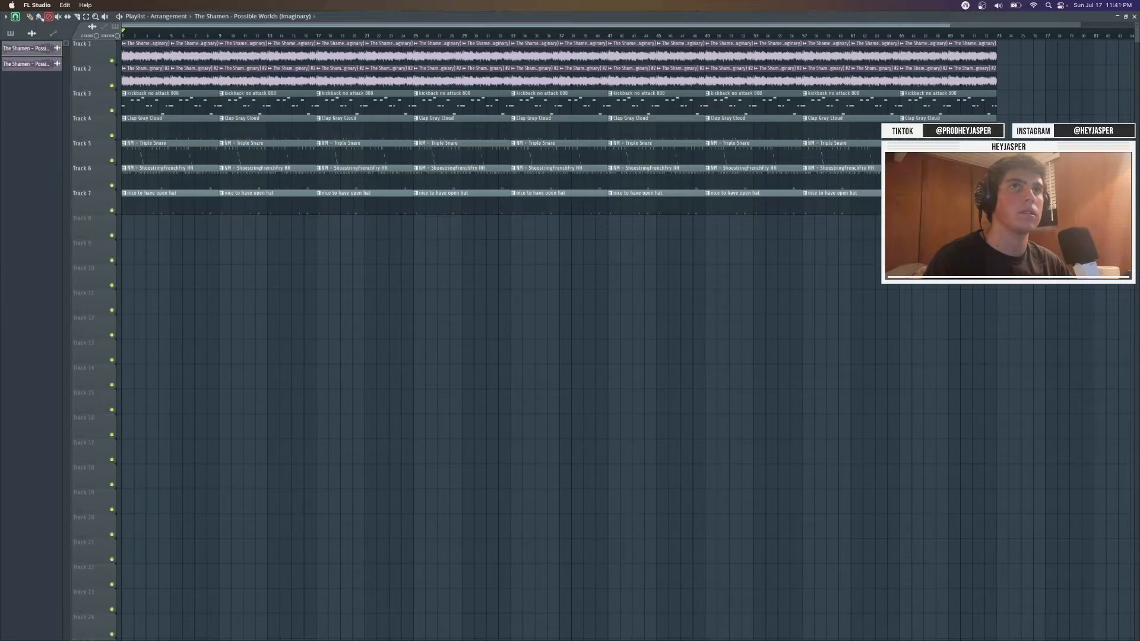
click(7, 17)
click(16, 18)
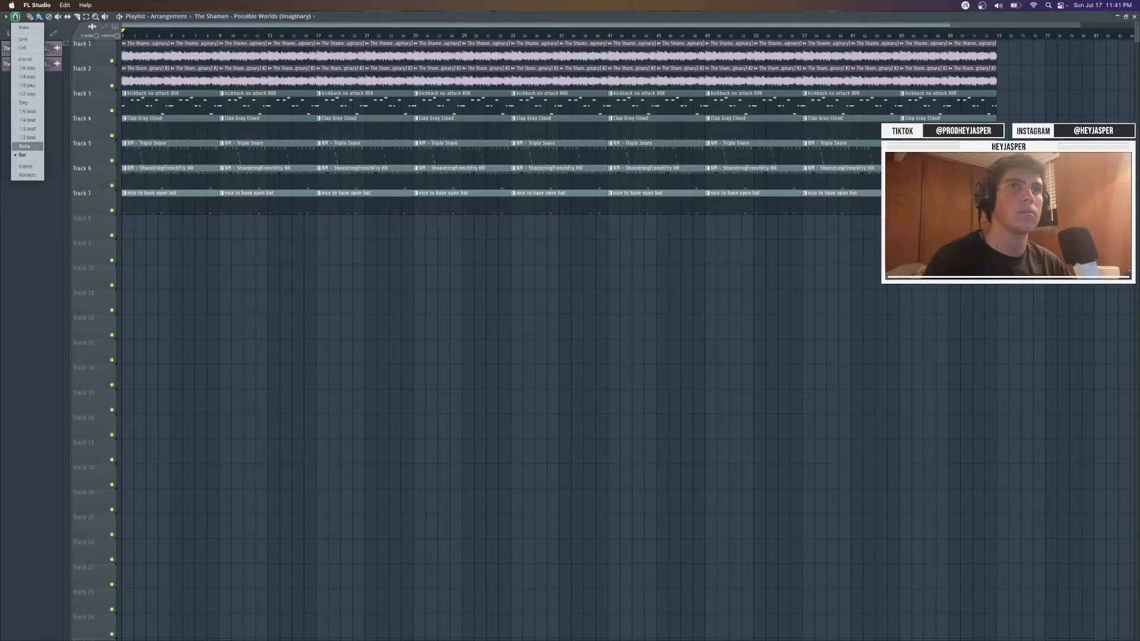
click(29, 147)
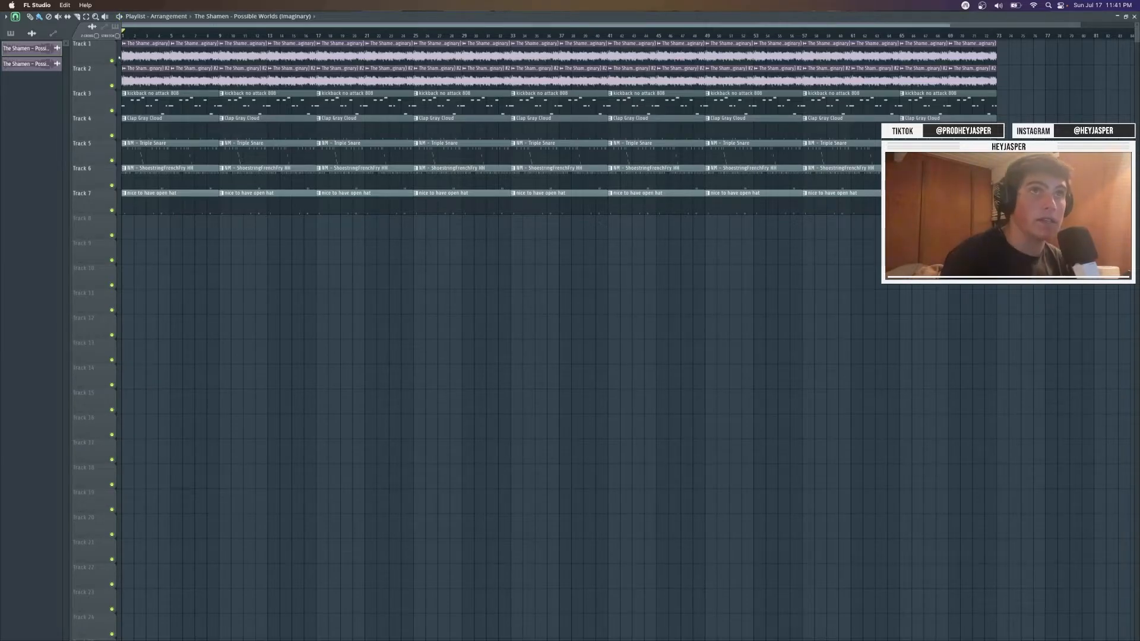
Audition the sample layers on track 1 and track 2 separately by soloing each one
right_click(112, 61)
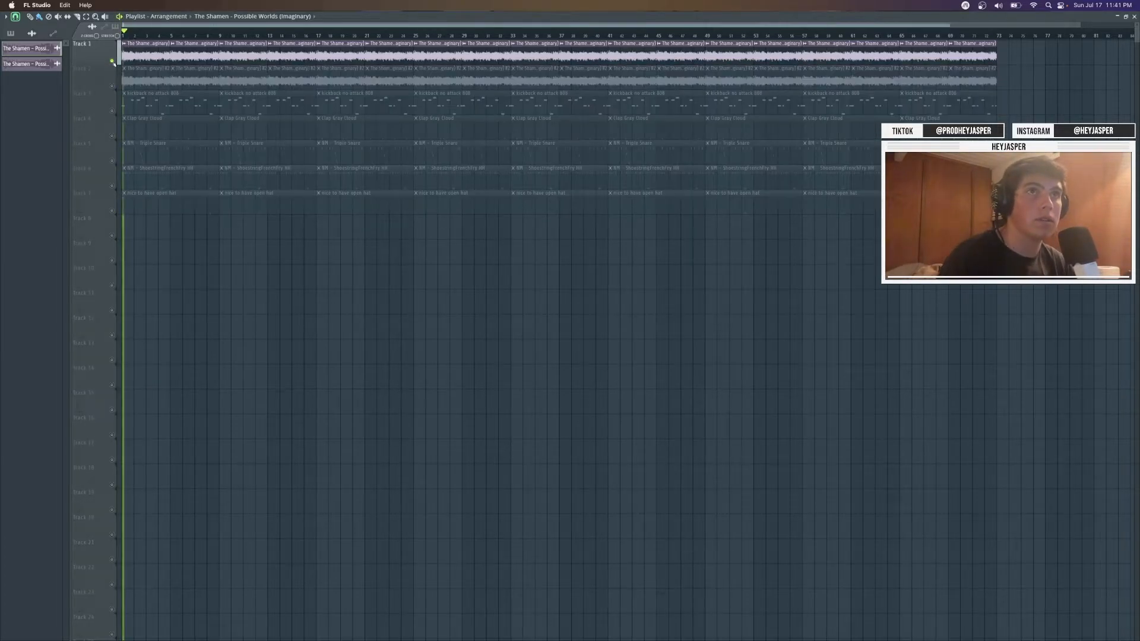
right_click(112, 61)
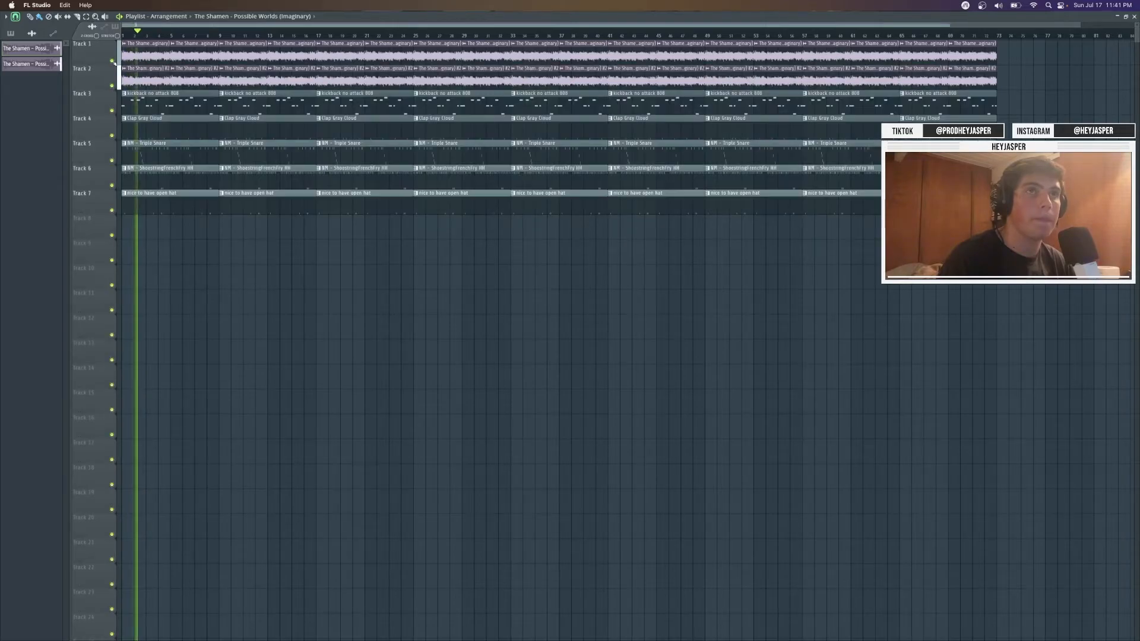
right_click(112, 86)
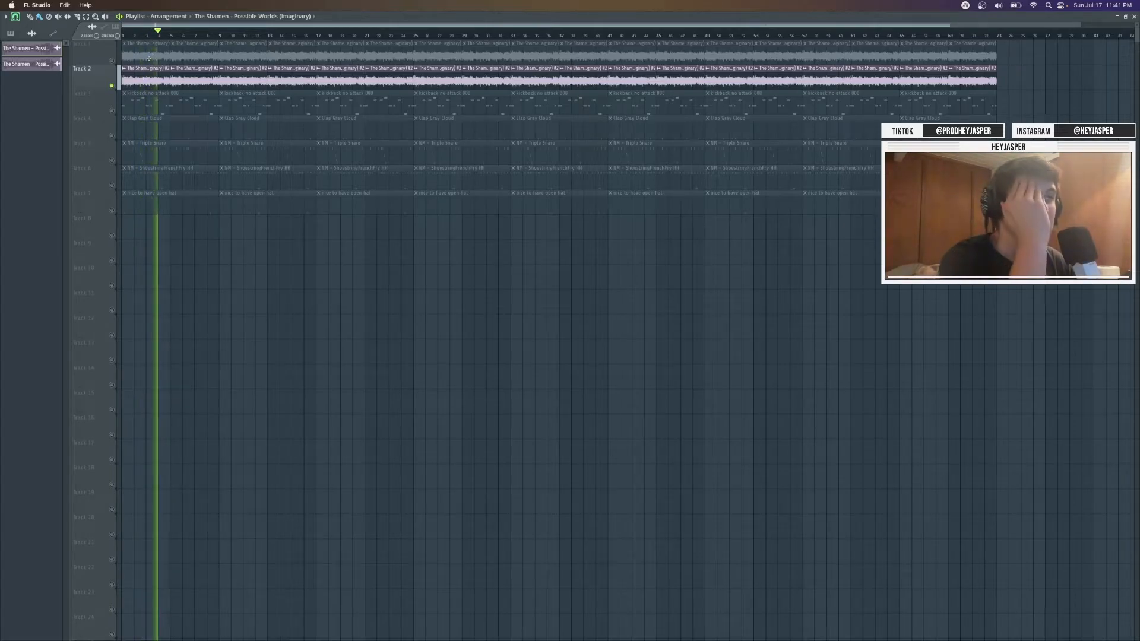
Delete the track 1 sample, 808 and drum clips from the first eight bars, keeping only the track 2 sample
right_click(148, 58)
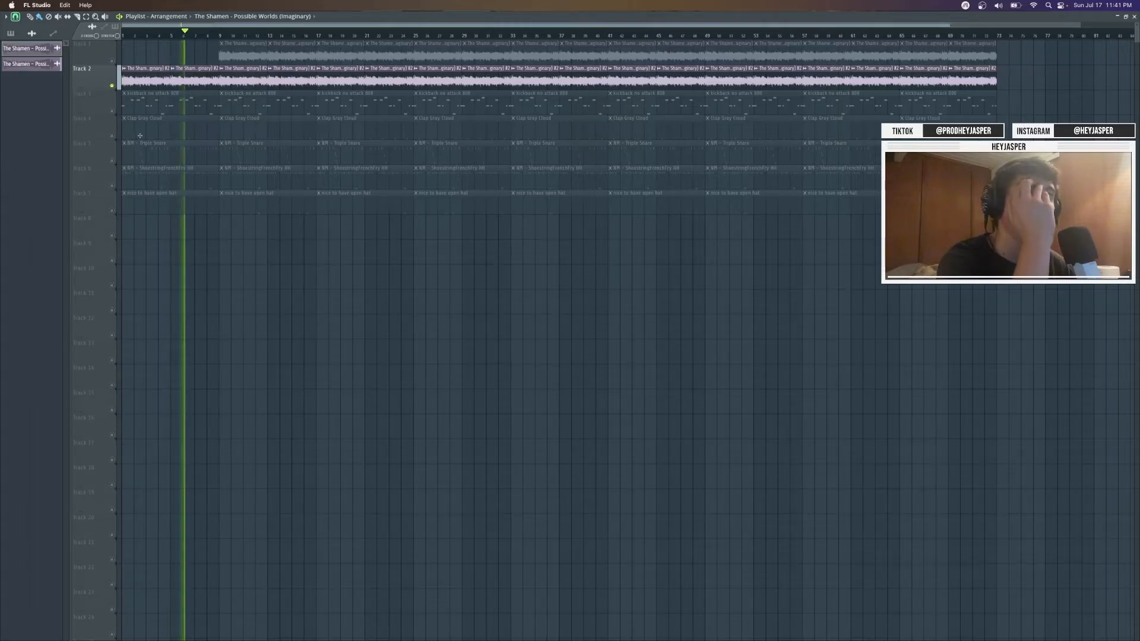
drag(134, 102, 211, 200)
key(Delete)
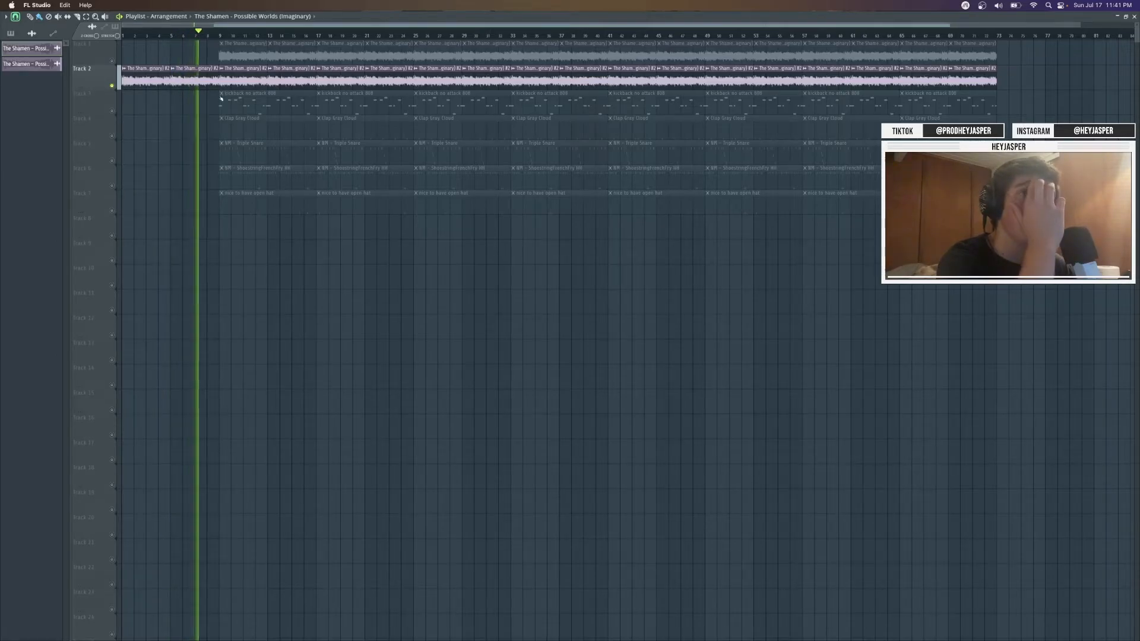
Unmute track 1 and delete the 808, clap, snare, hi-hat and open hat clips between bars 9 and 17
right_click(234, 102)
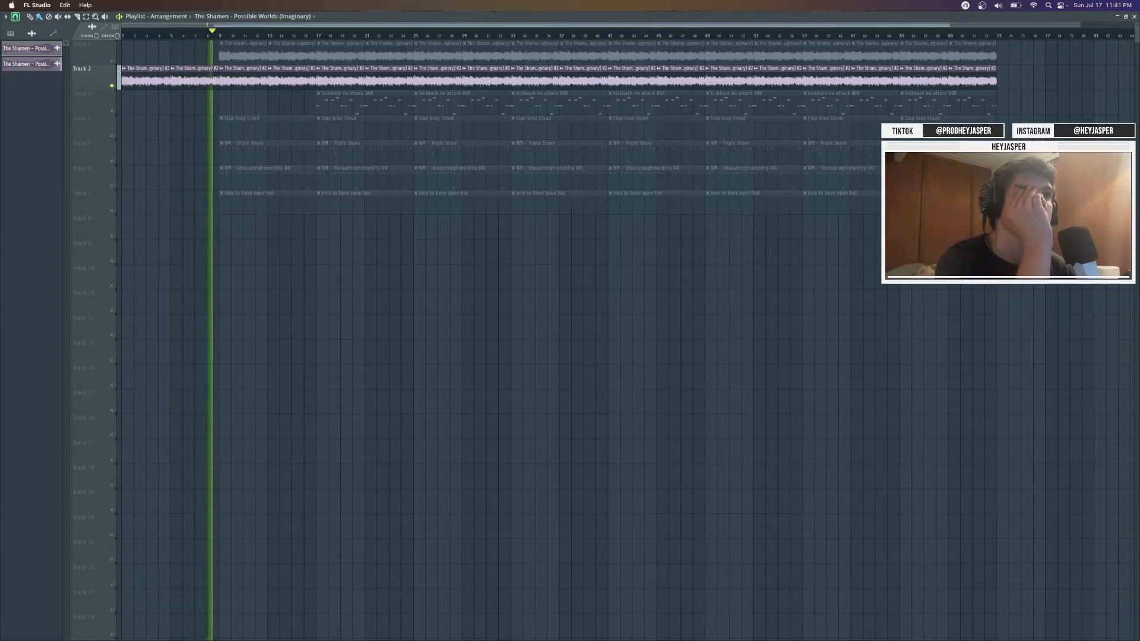
click(112, 61)
right_click(233, 129)
right_click(237, 153)
right_click(243, 178)
right_click(249, 203)
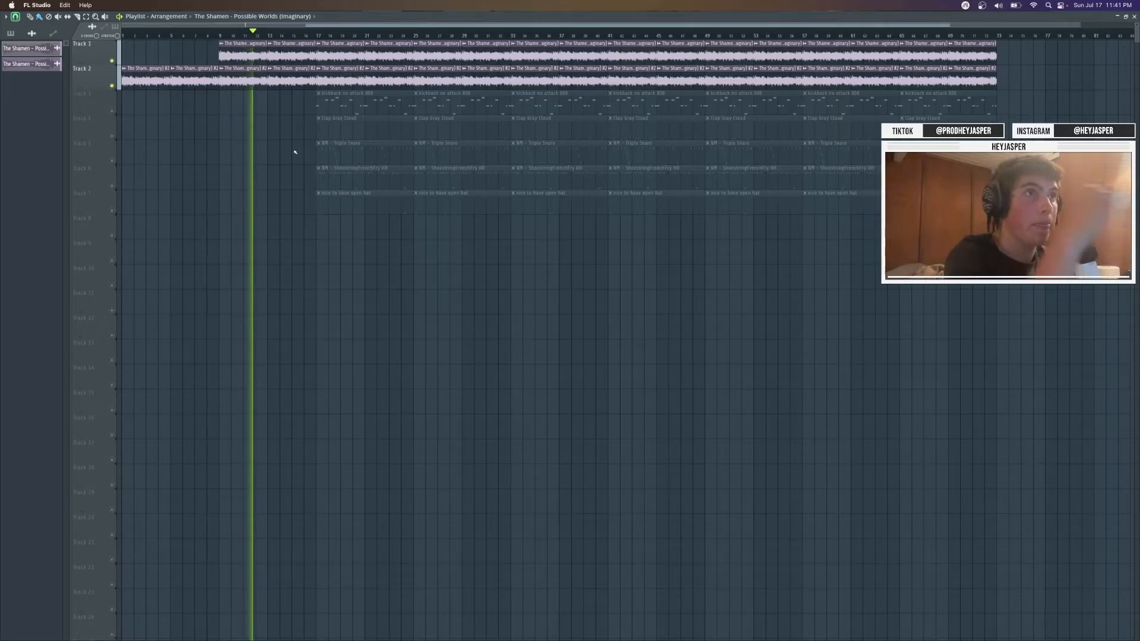
Trim the start of the first 808 clip to bar 19 and unmute all the drum tracks
drag(317, 104, 342, 106)
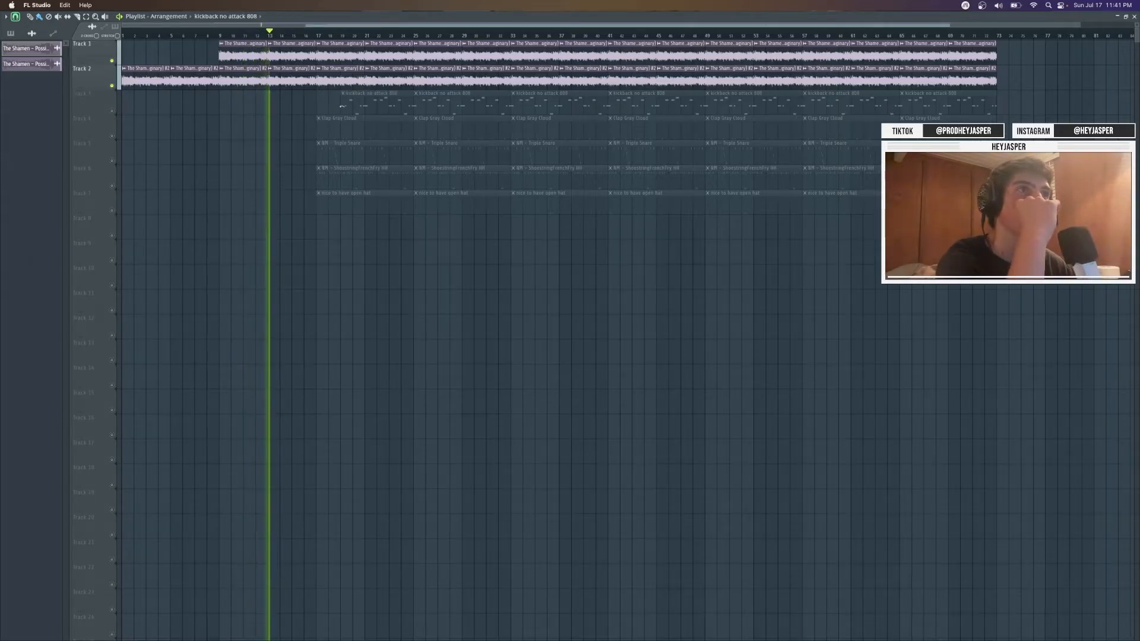
click(112, 111)
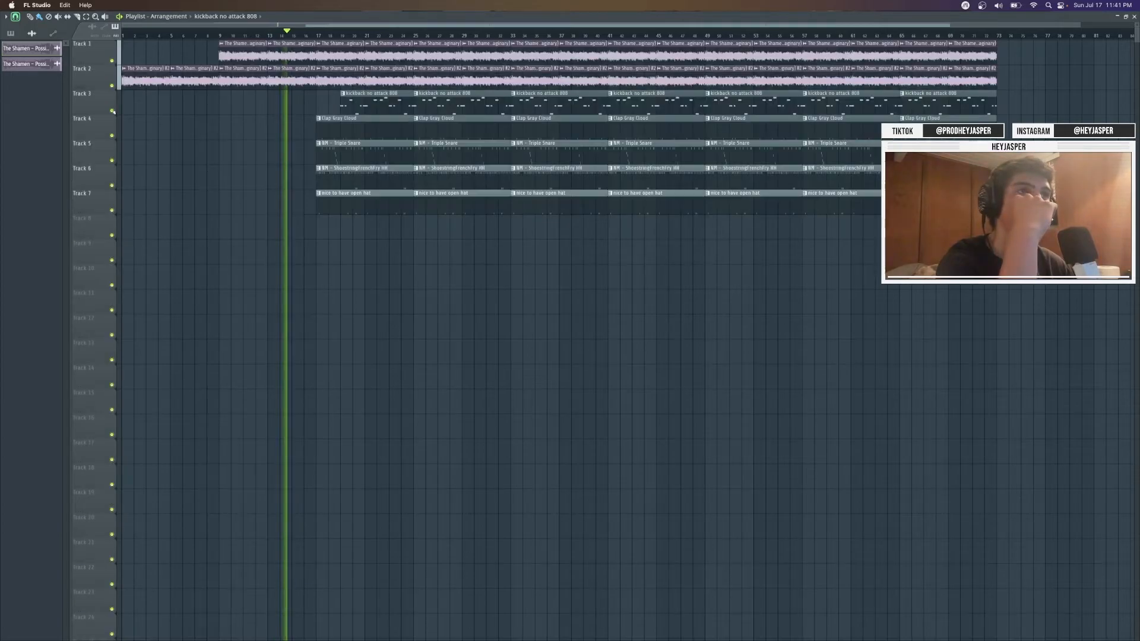
Delete the open hat clip between bars 17 and 25 on track 7
click(392, 243)
right_click(392, 242)
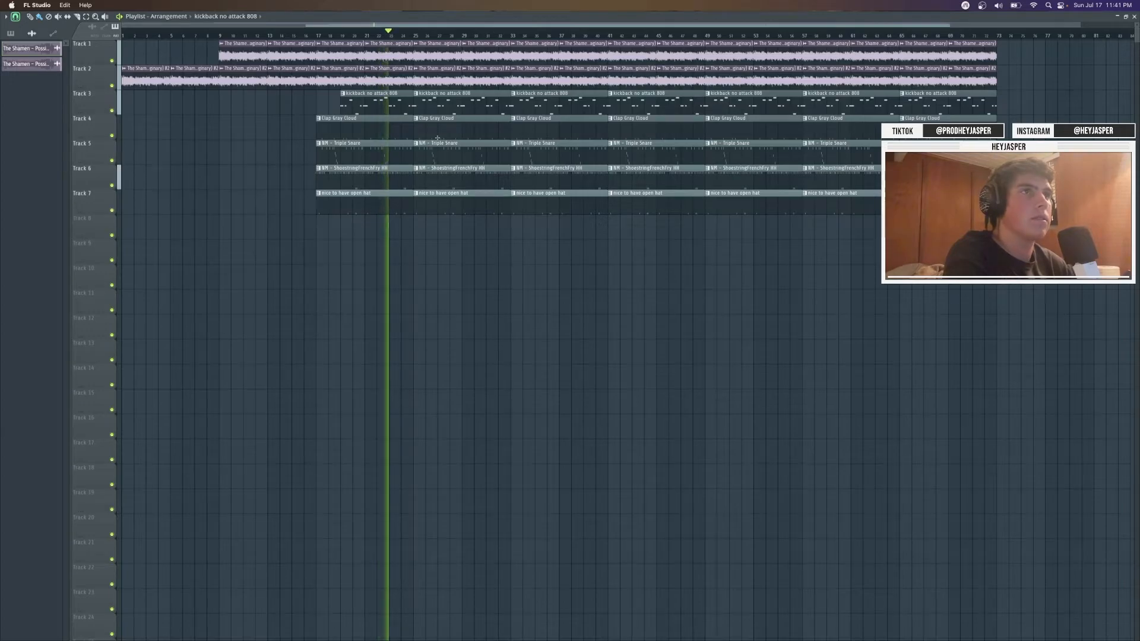
right_click(396, 207)
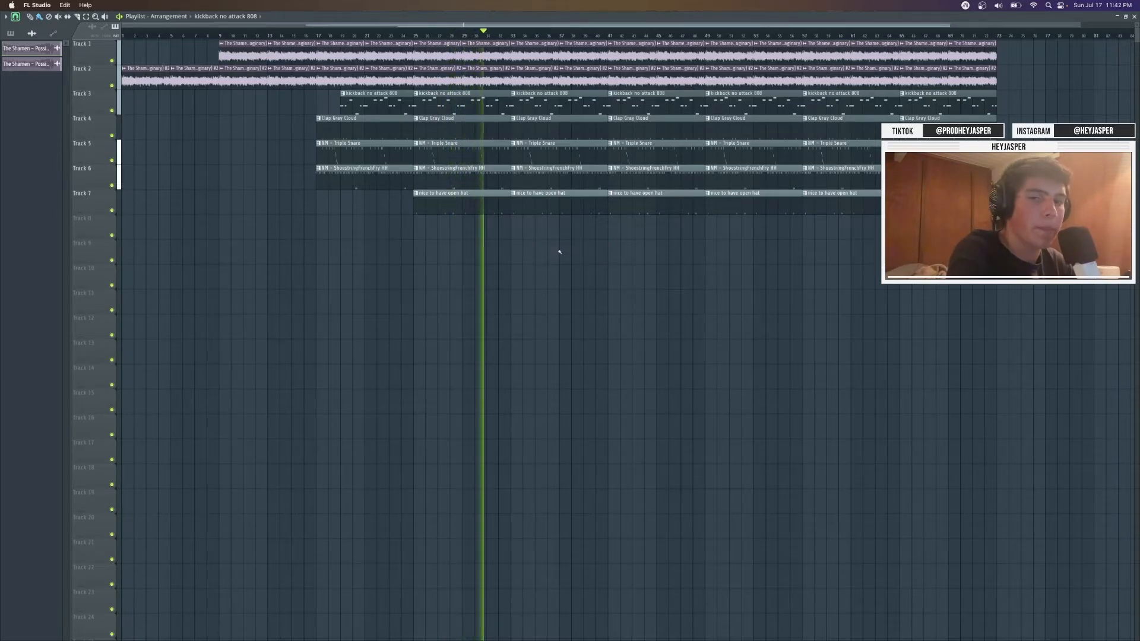
click(598, 267)
right_click(605, 265)
click(624, 258)
right_click(630, 261)
click(637, 254)
right_click(637, 254)
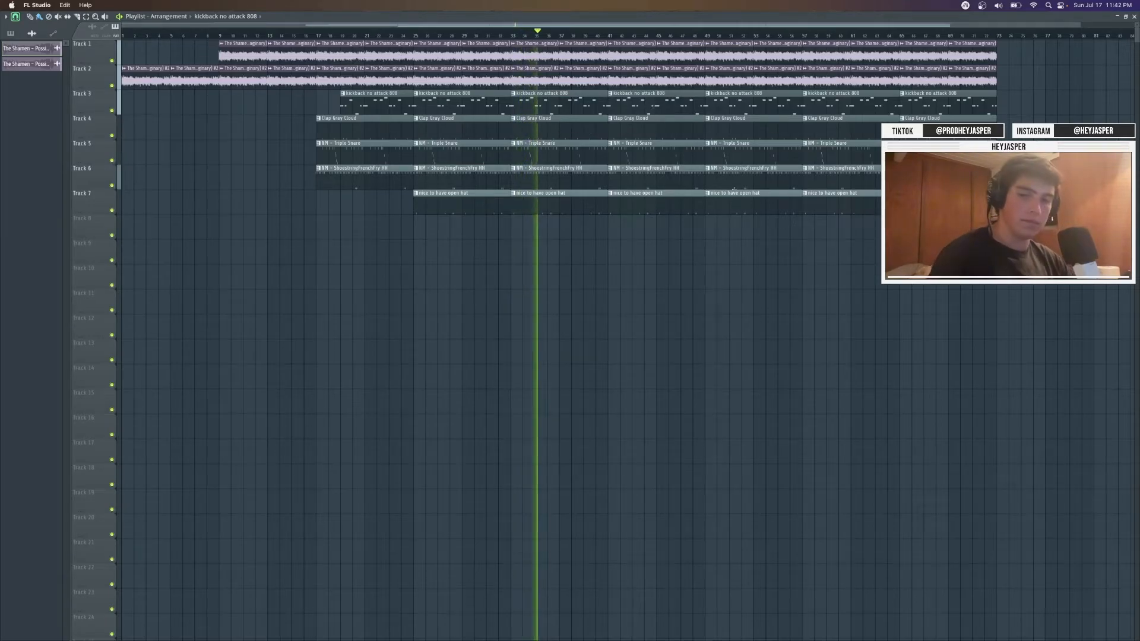
Move all the 808 and drum clips down two tracks to tracks 5 to 9, and stop playback
drag(983, 232, 369, 105)
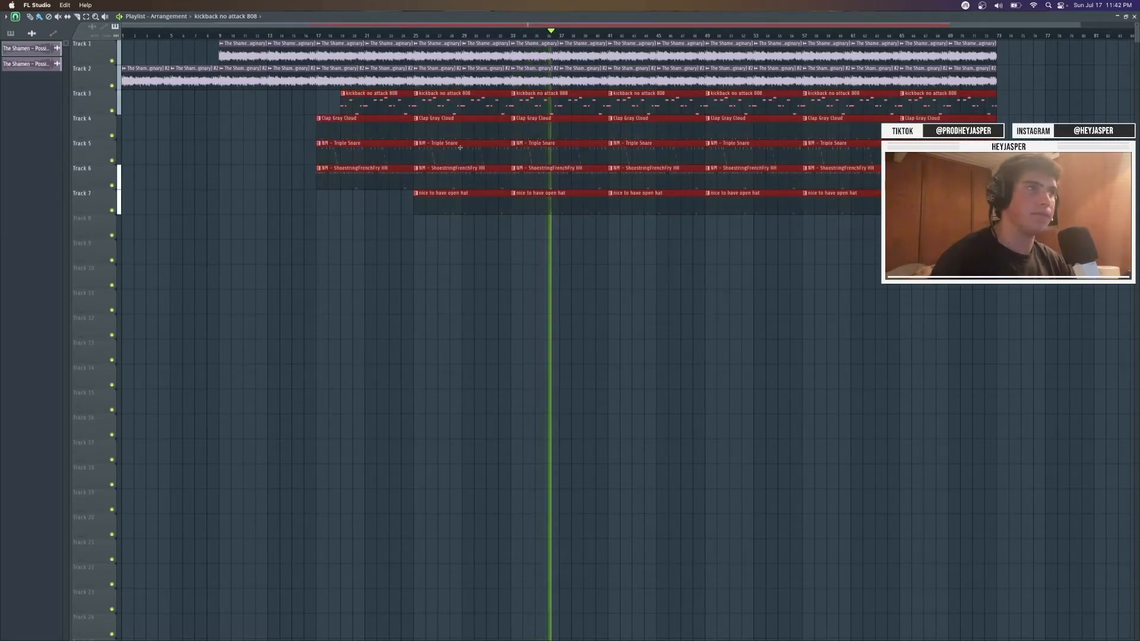
drag(460, 147, 461, 197)
click(707, 372)
right_click(709, 372)
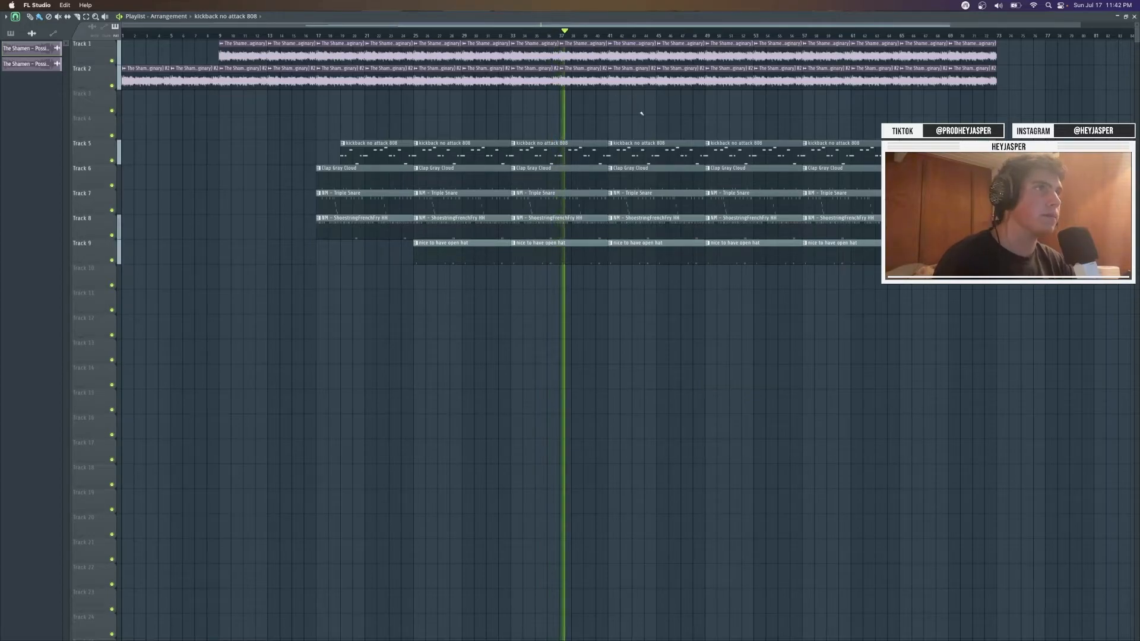
key(space)
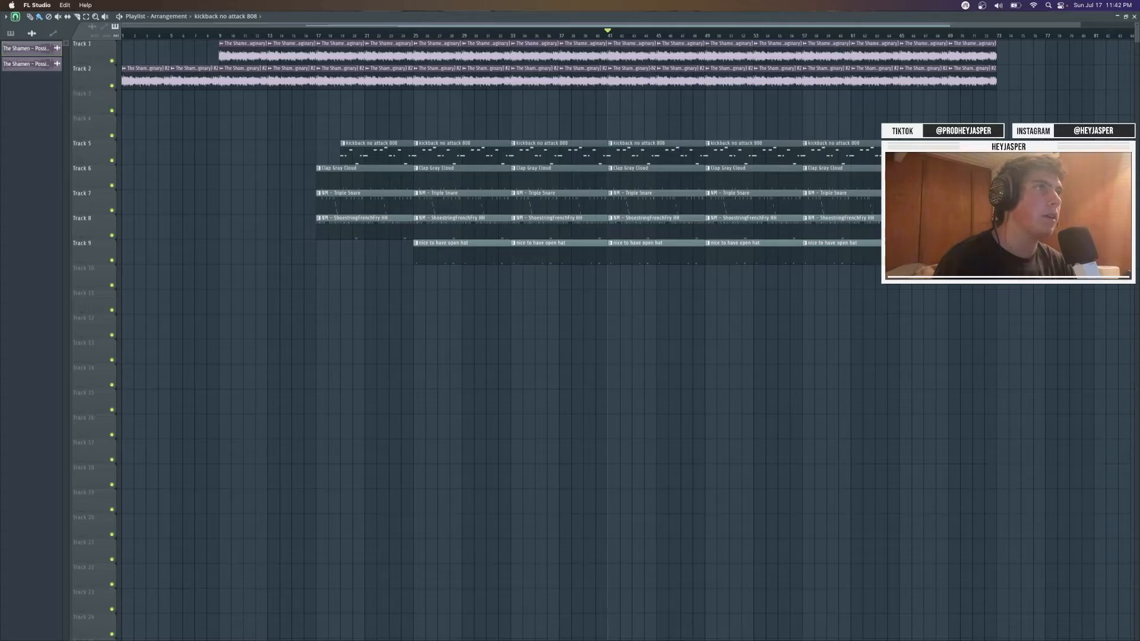
Make the track 2 sample clip at bar 41 unique and move it down to track 3
click(610, 68)
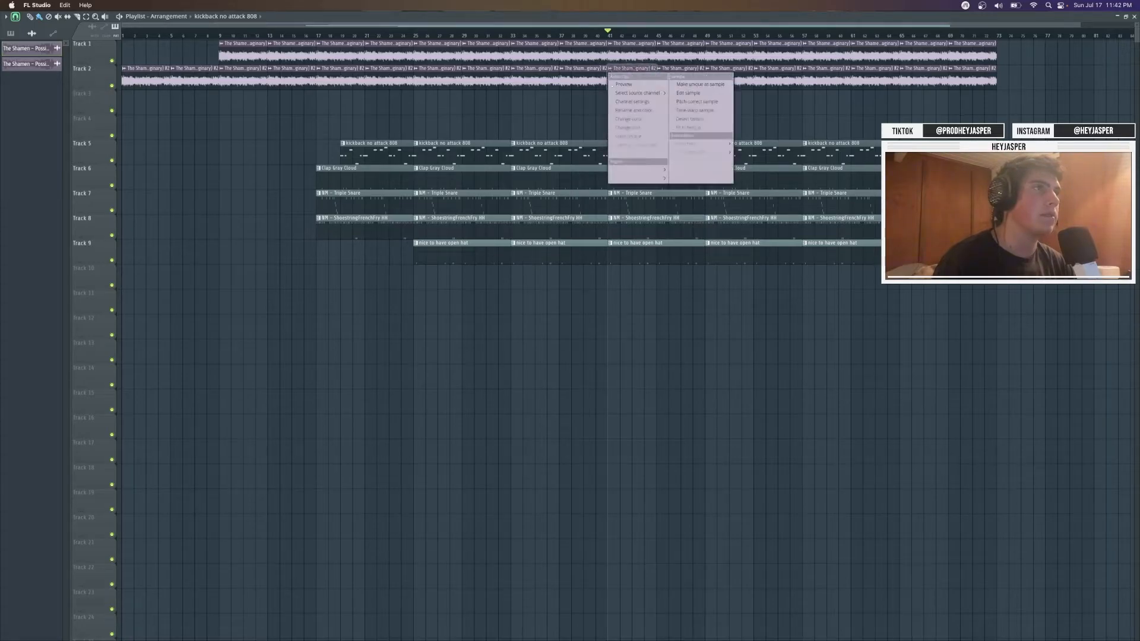
click(629, 136)
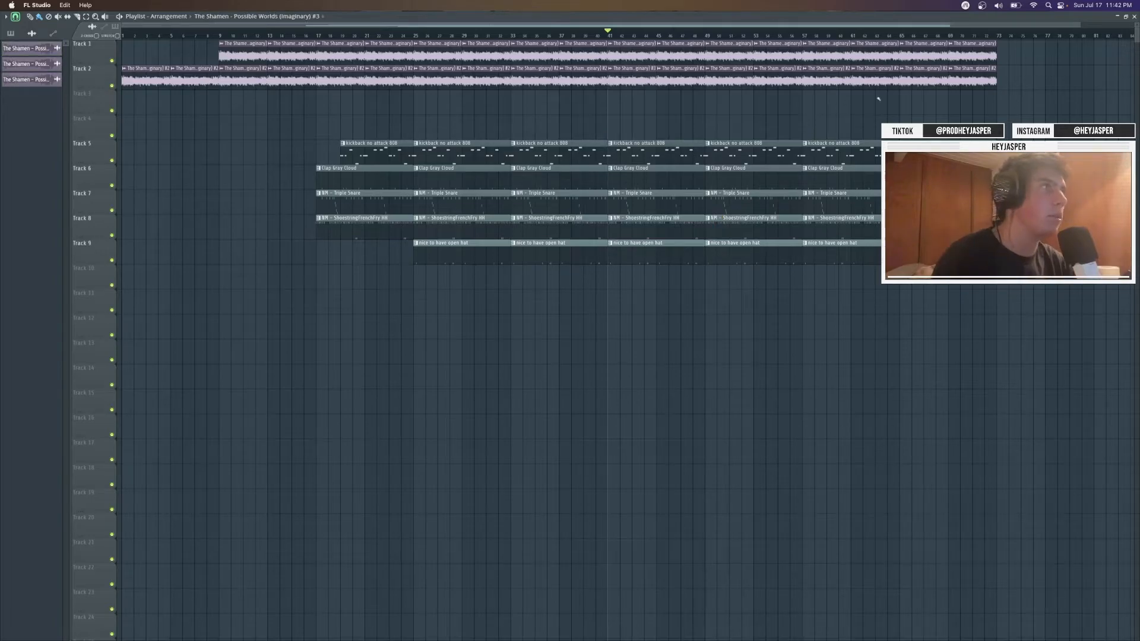
drag(1135, 29, 1135, 59)
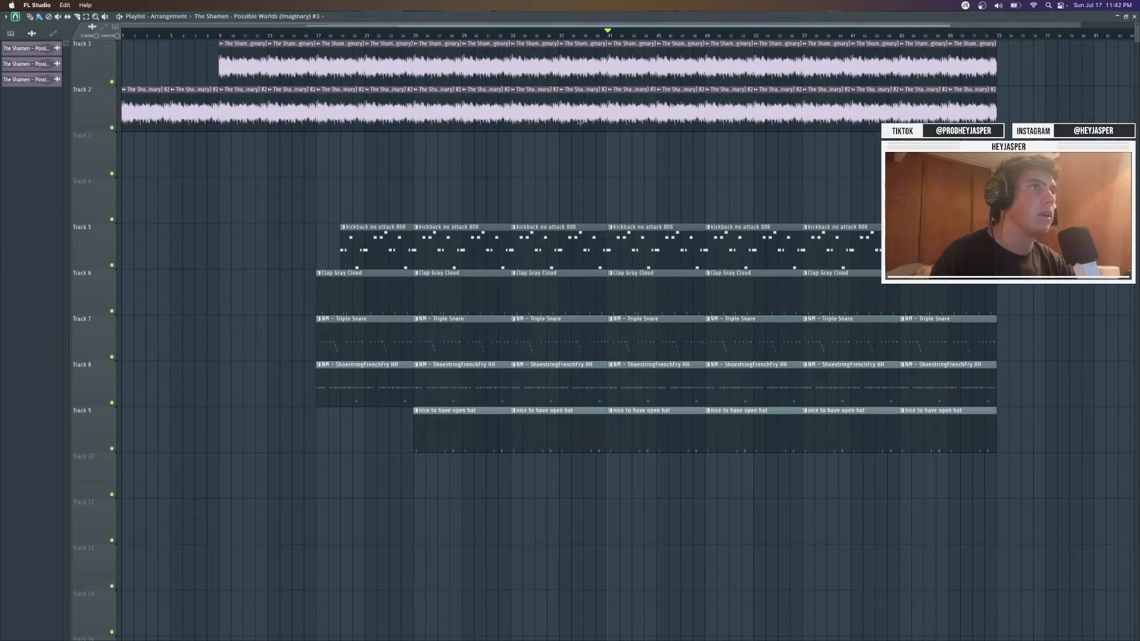
drag(623, 95, 628, 184)
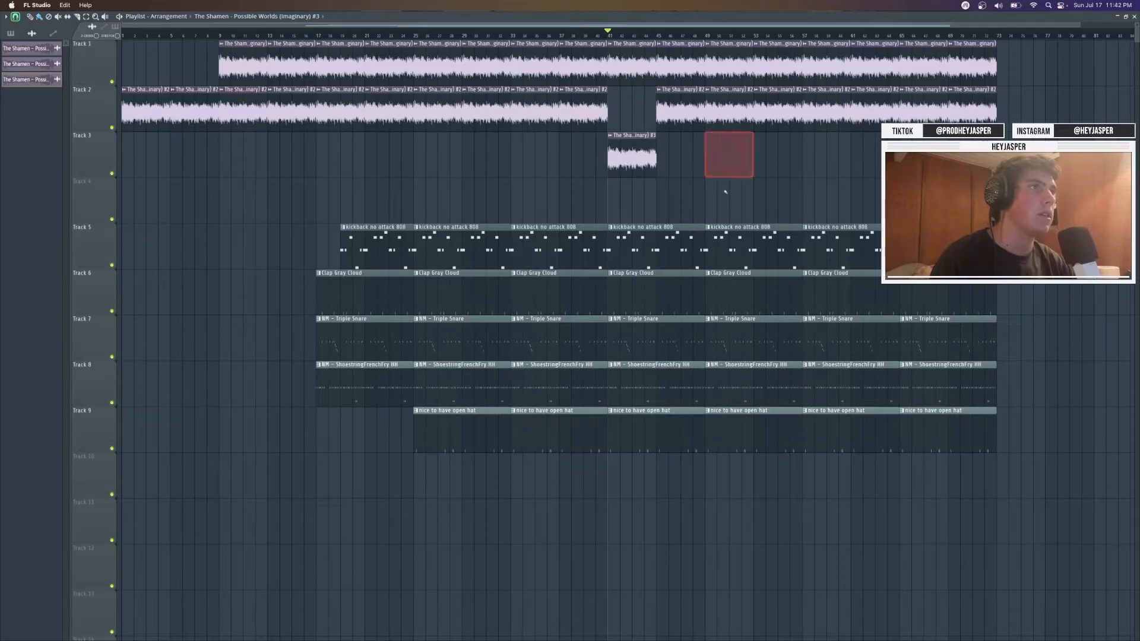
Route the third Possible Worlds sample channel to its own free mixer track, number 13
click(1133, 17)
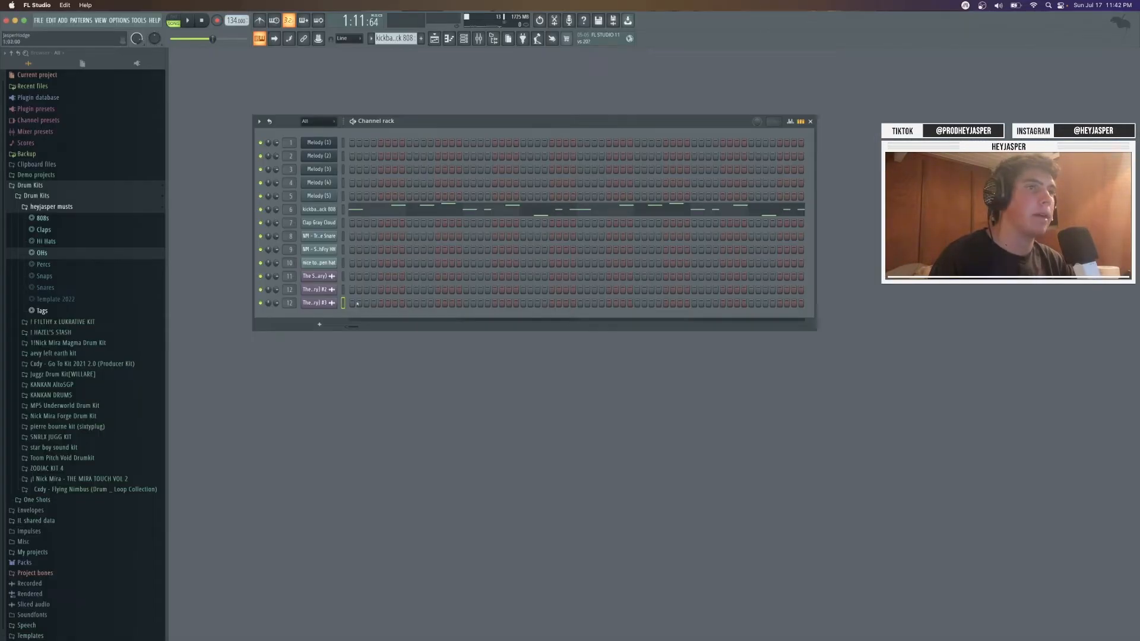
click(319, 303)
right_click(454, 170)
click(465, 176)
click(498, 154)
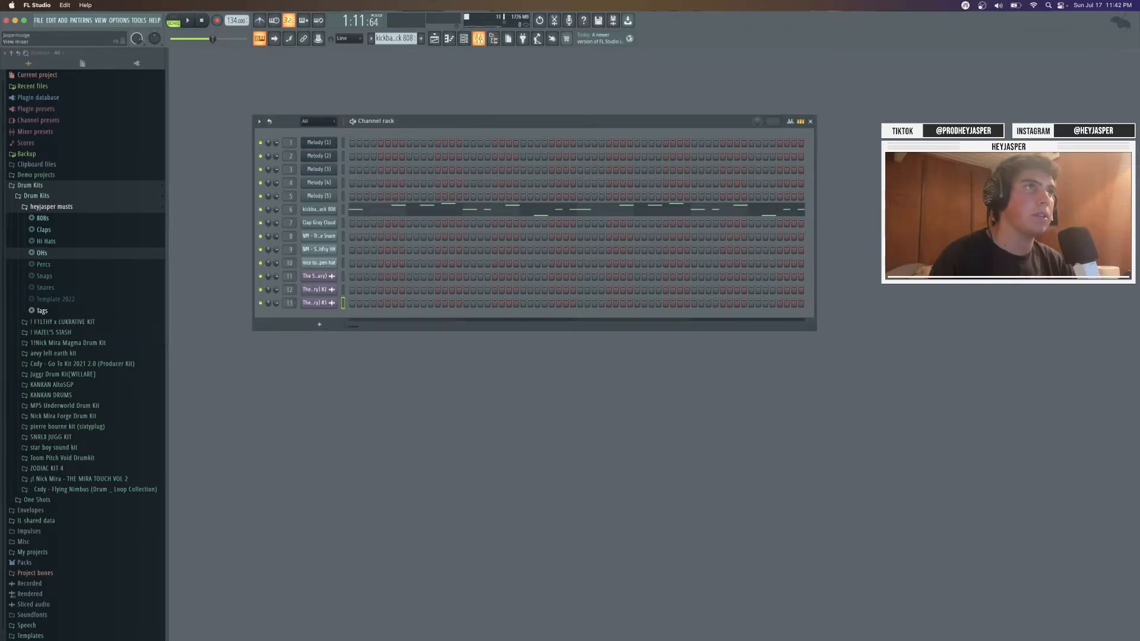
click(449, 38)
click(1133, 17)
click(449, 38)
click(1133, 16)
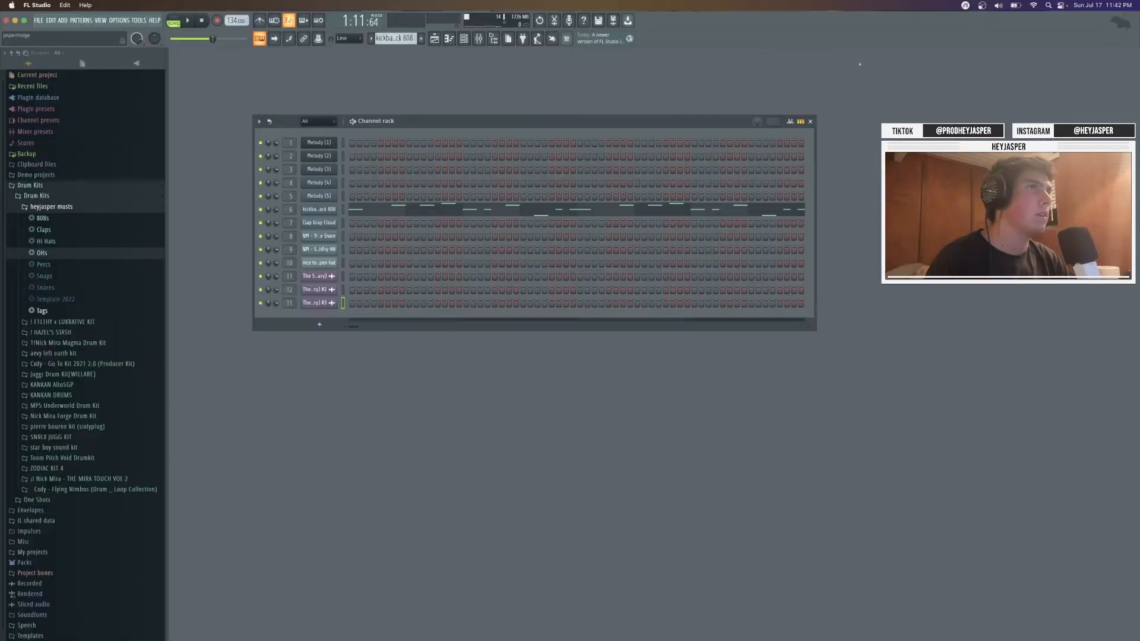
Try the section at bar 41 without its track 1 sample clip, auditioning track 3 soloed and with the drums
click(438, 40)
scroll(630, 338, down, 3)
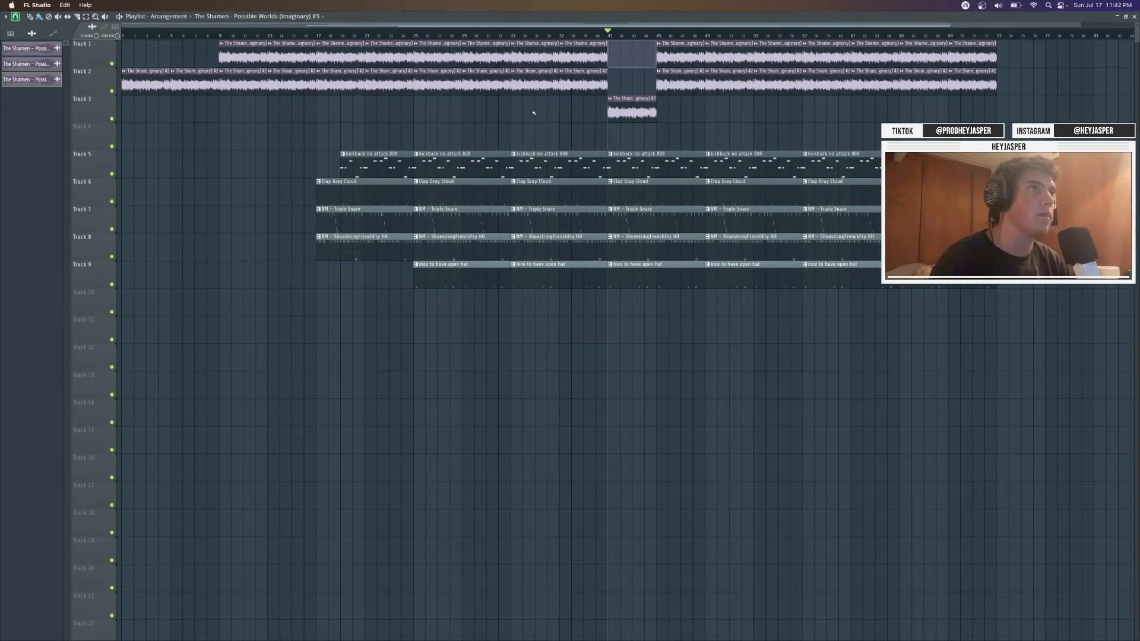
key(space)
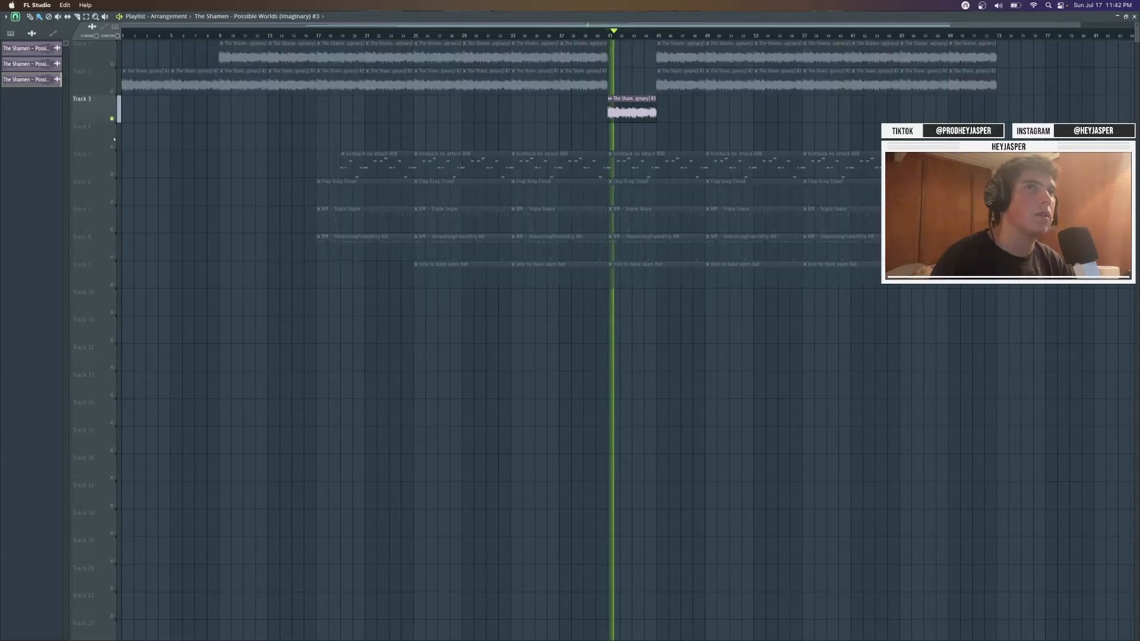
key(space)
right_click(112, 120)
right_click(113, 120)
key(space)
click(695, 336)
right_click(694, 336)
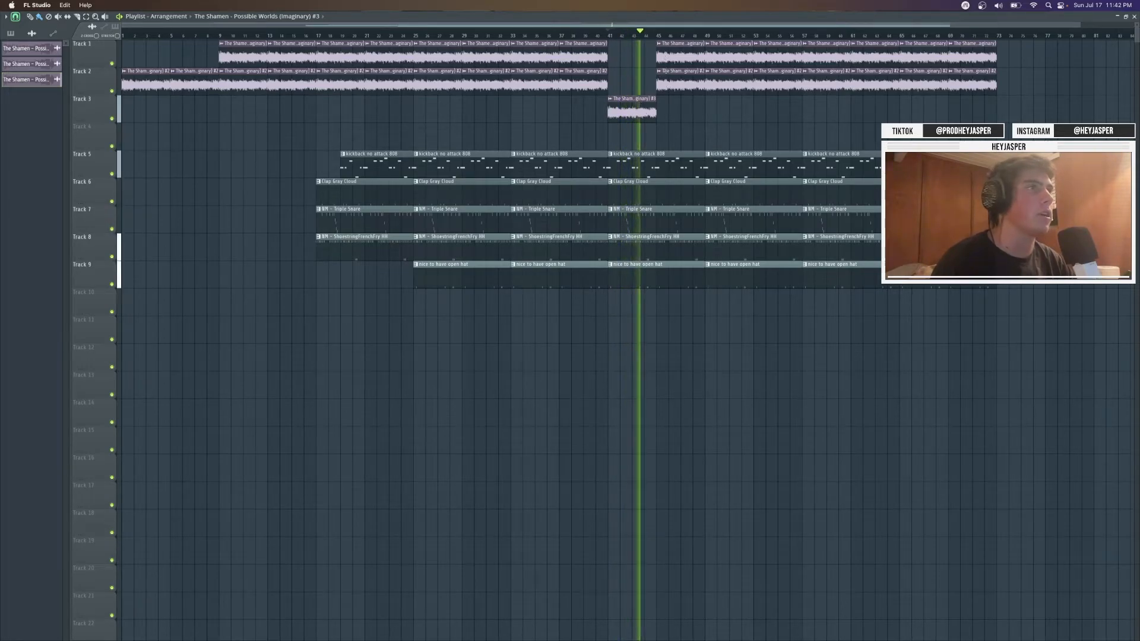
key(space)
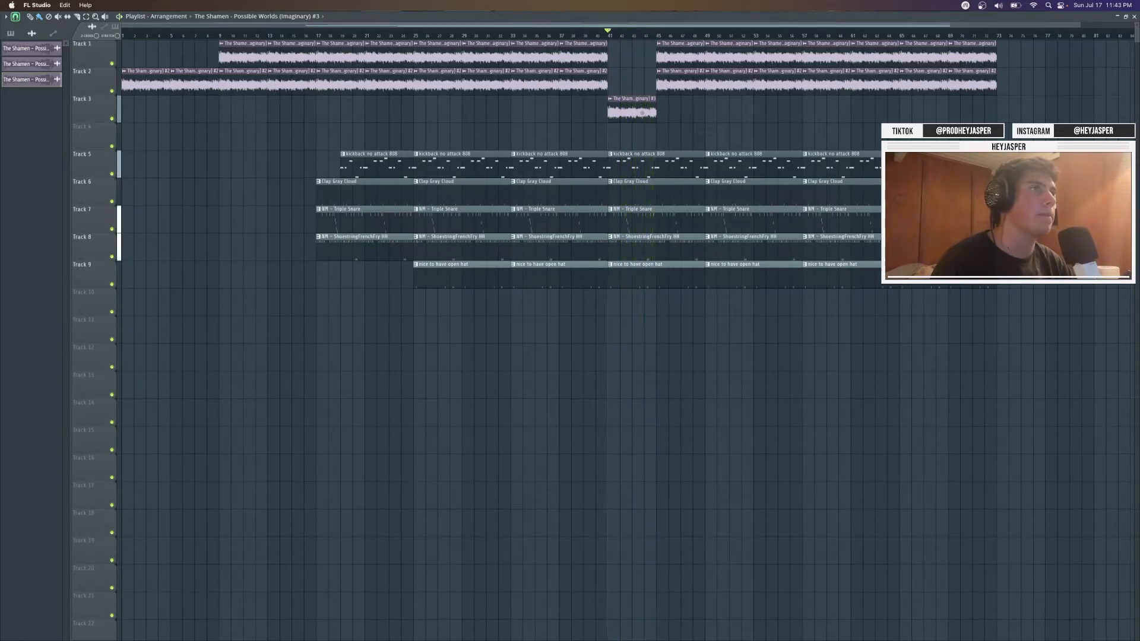
Delete the track 2 sample clips from bar 45 to 53 and add a track 3 sample clip at bar 45
key(space)
drag(683, 334, 704, 343)
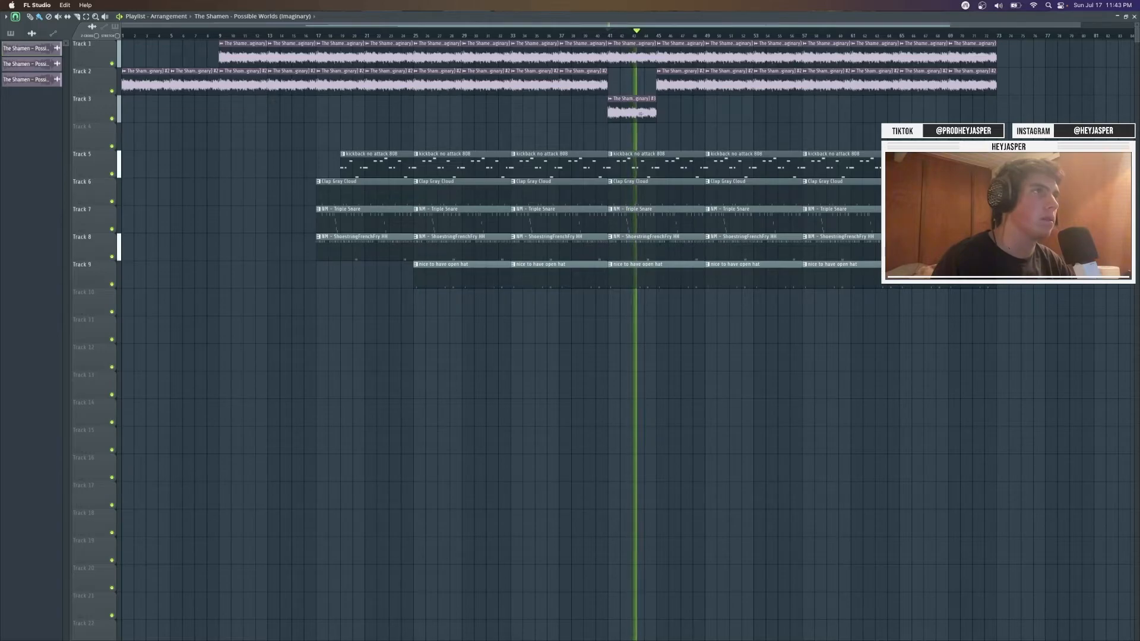
right_click(681, 71)
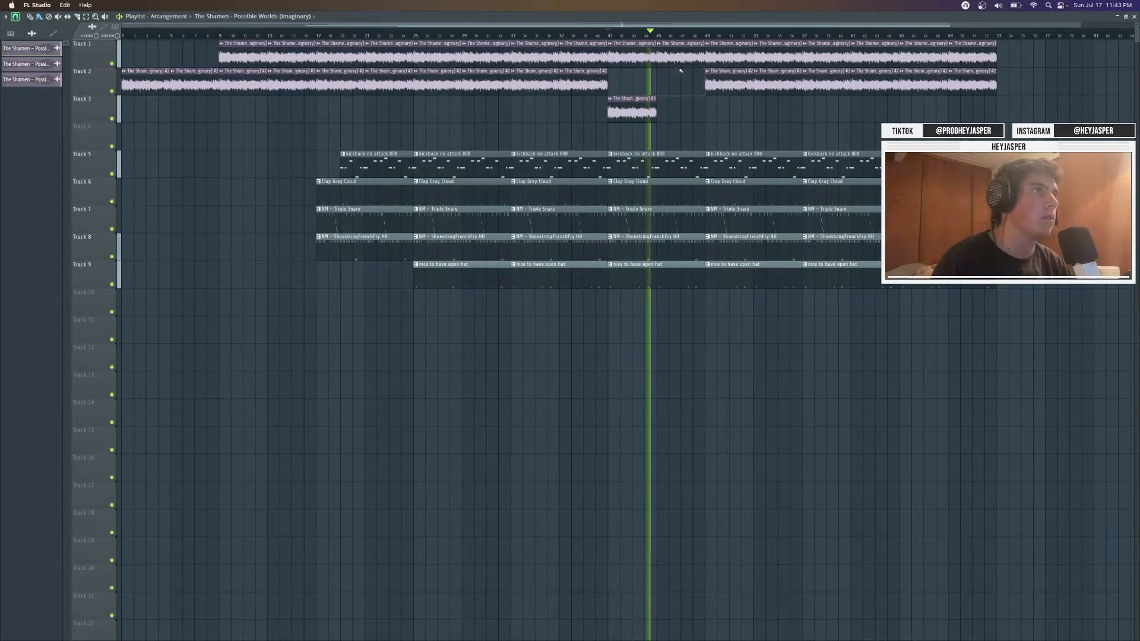
key(space)
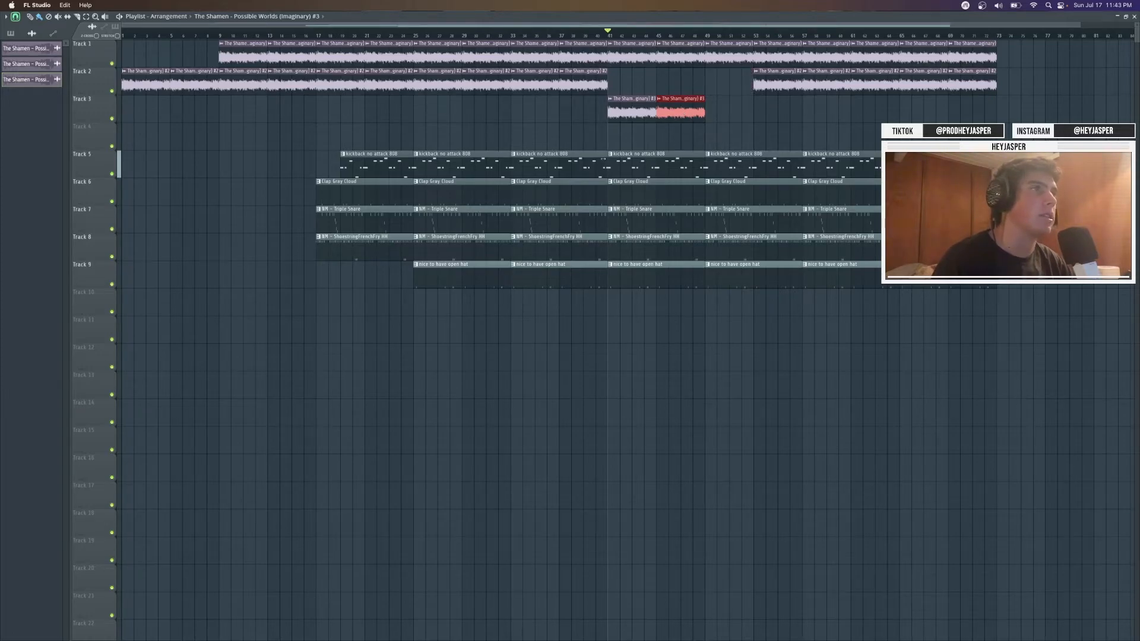
Move the two 808 clips between bars 41 and 57 up from track 5 to track 4
key(shift+Up)
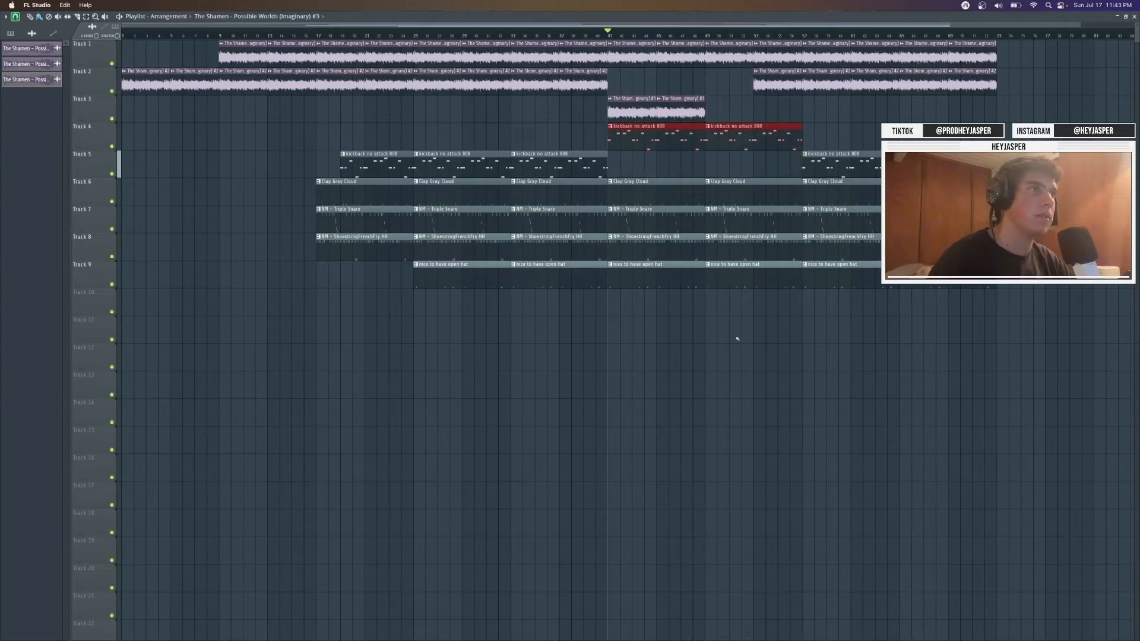
click(748, 355)
right_click(749, 355)
Delete all clips after bar 57 and fill track 3 with the sample from bar 49 to 57
drag(1028, 316, 800, 41)
drag(1045, 335, 810, 43)
key(Delete)
click(726, 104)
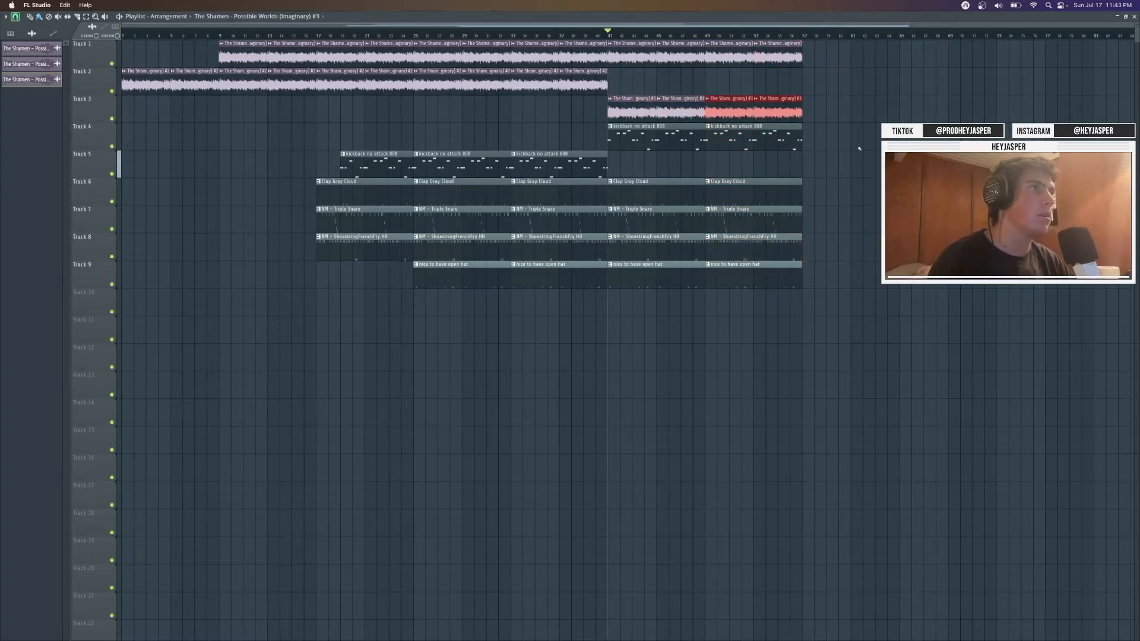
Make the track 4 808 clip at bar 41 unique, remove the one at bar 49, and open the new pattern's notes
right_click(609, 132)
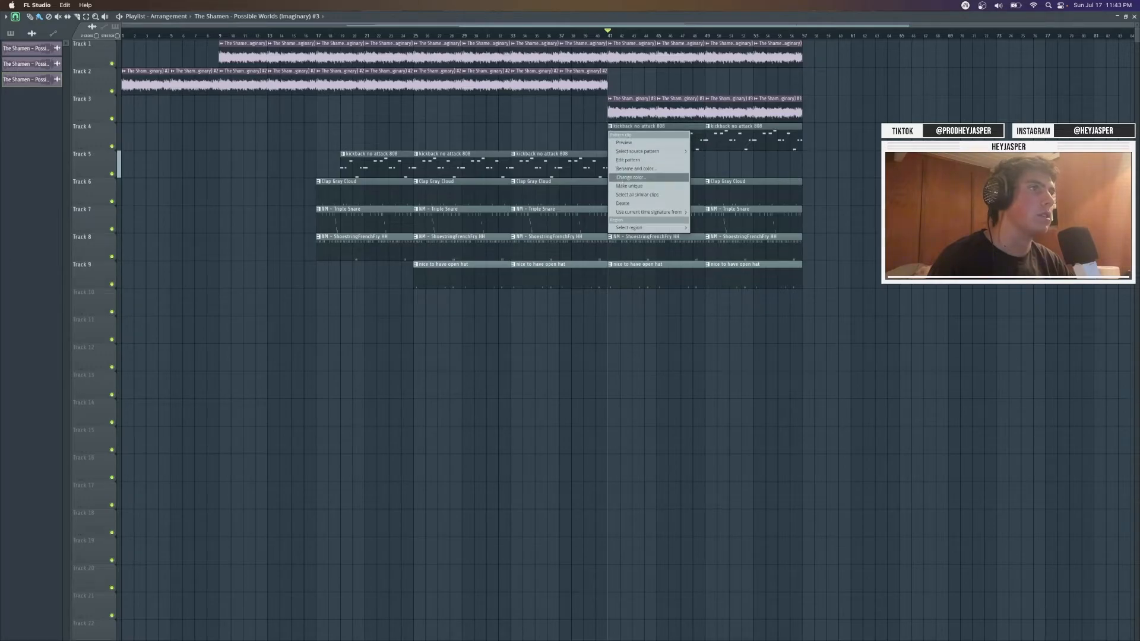
click(629, 186)
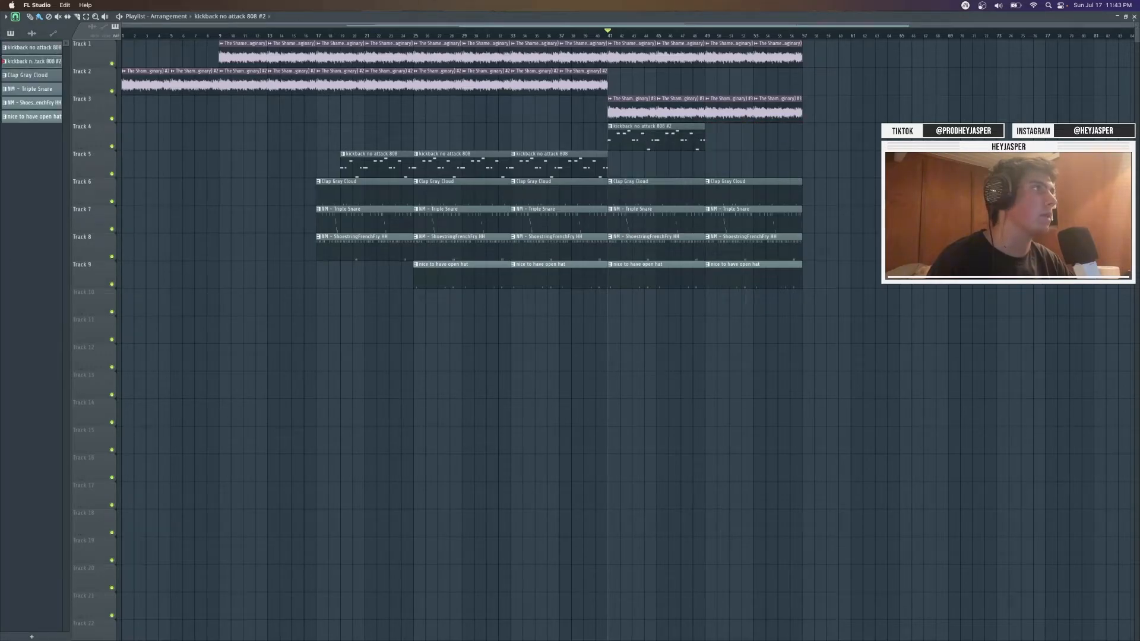
click(1134, 16)
click(388, 210)
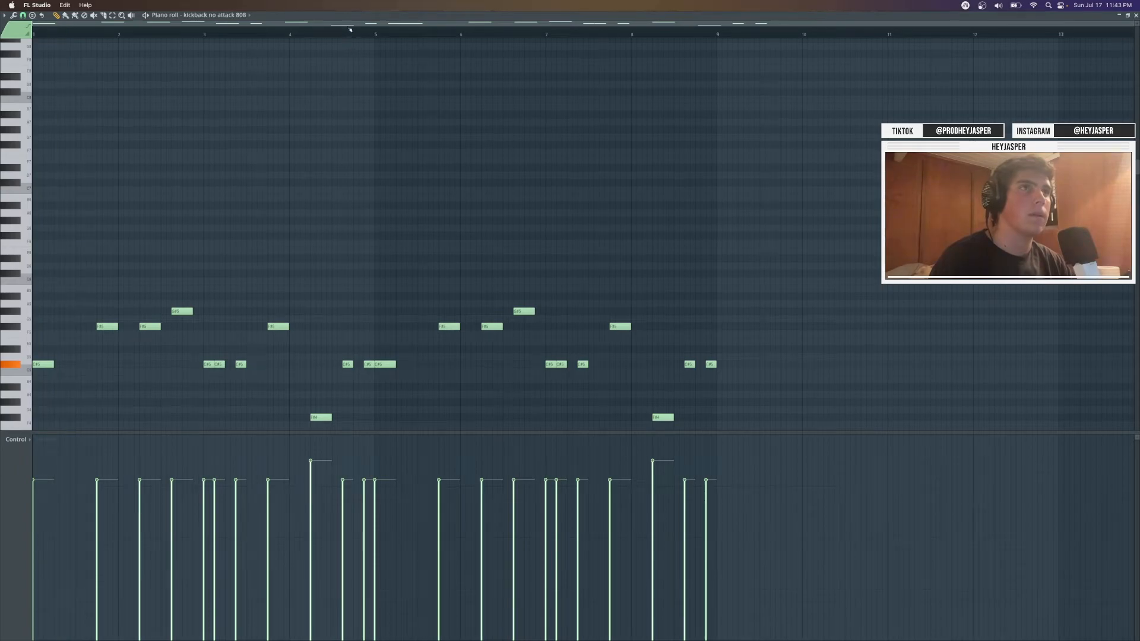
Rewrite the 808 melody in the first four bars and clear the notes from the second half of the pattern
scroll(202, 262, down, 3)
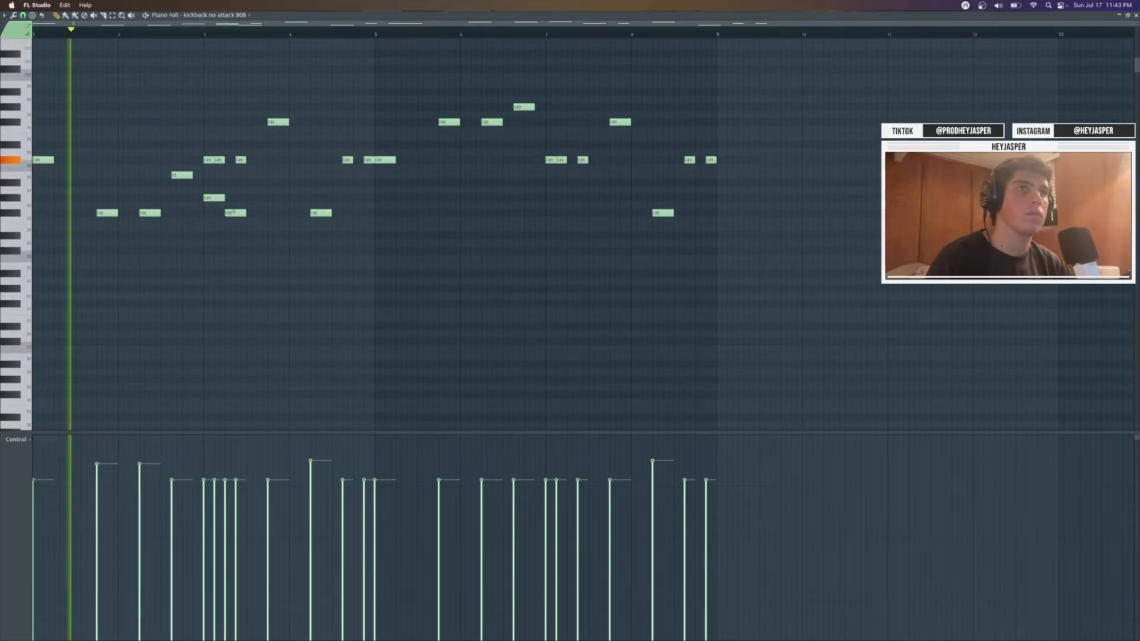
drag(397, 58, 746, 247)
key(Delete)
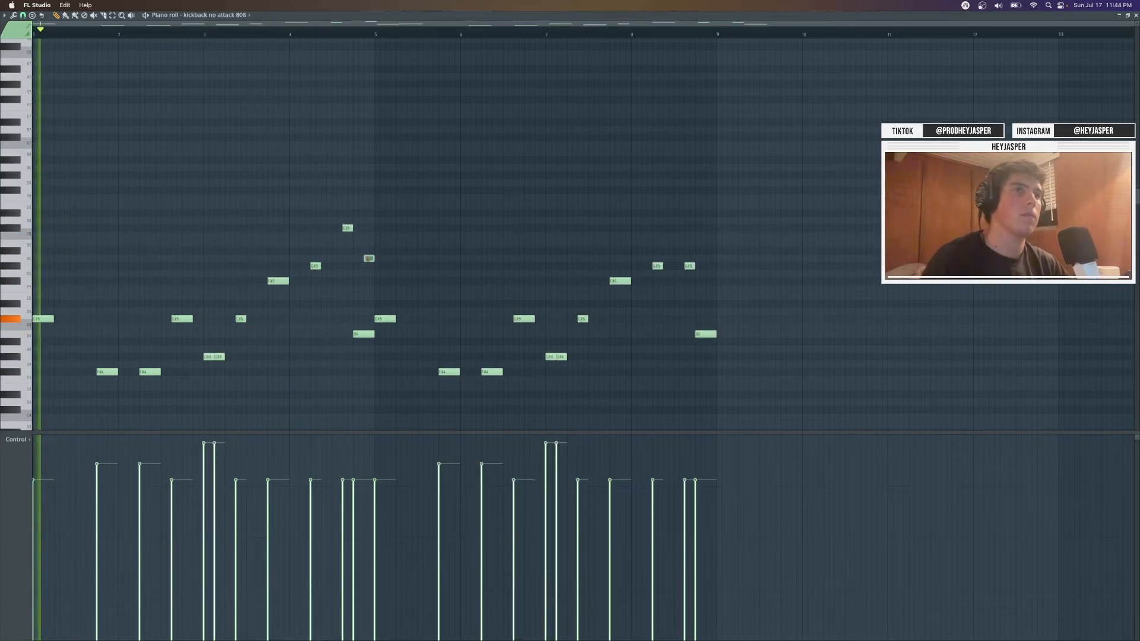
drag(782, 420, 380, 219)
drag(730, 391, 388, 208)
key(Delete)
Duplicate the rewritten first four bars of 808 notes into bars 5 to 8
drag(460, 405, 37, 215)
key(super+b)
super+click(423, 392)
click(396, 387)
right_click(396, 387)
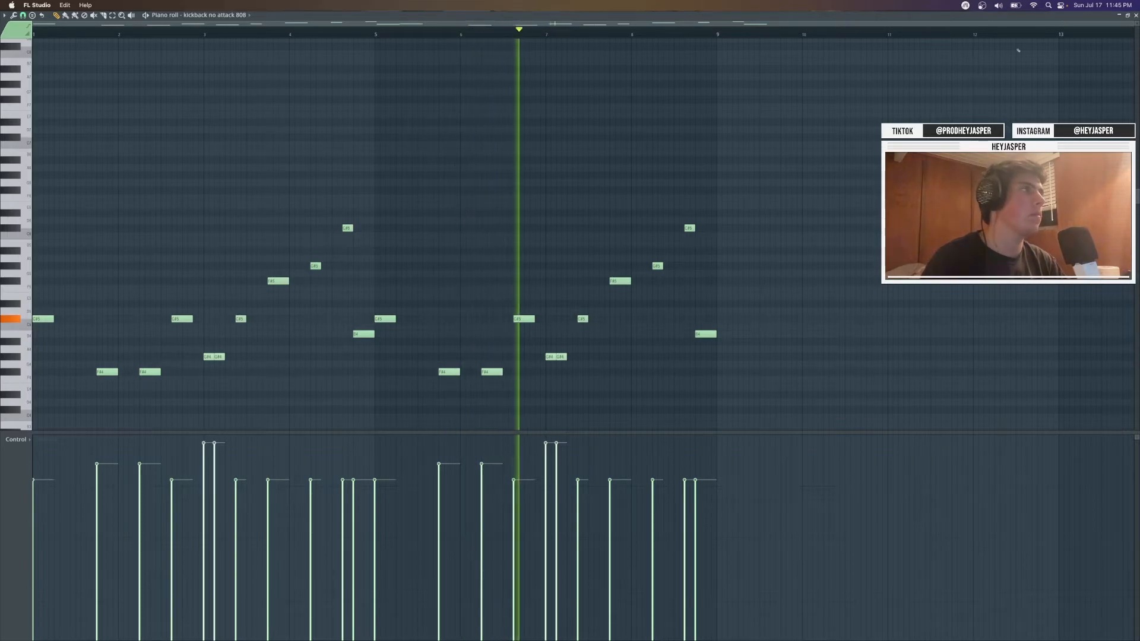
Place a second clip of the rewritten 808 pattern on track 4 at bar 49 in the playlist
click(1135, 16)
click(435, 40)
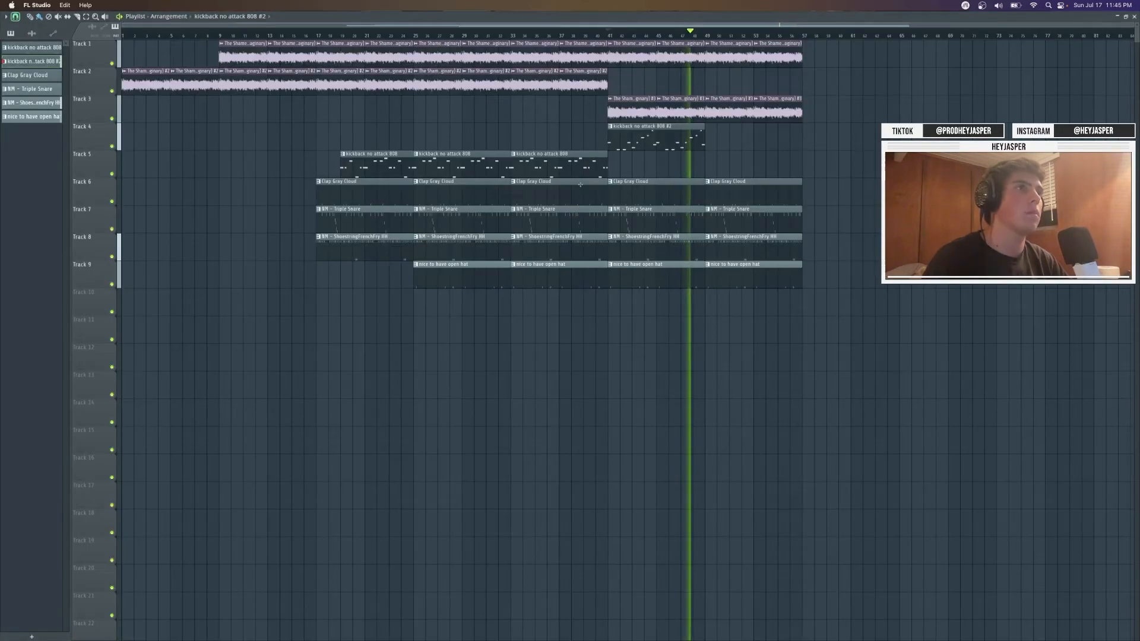
click(707, 147)
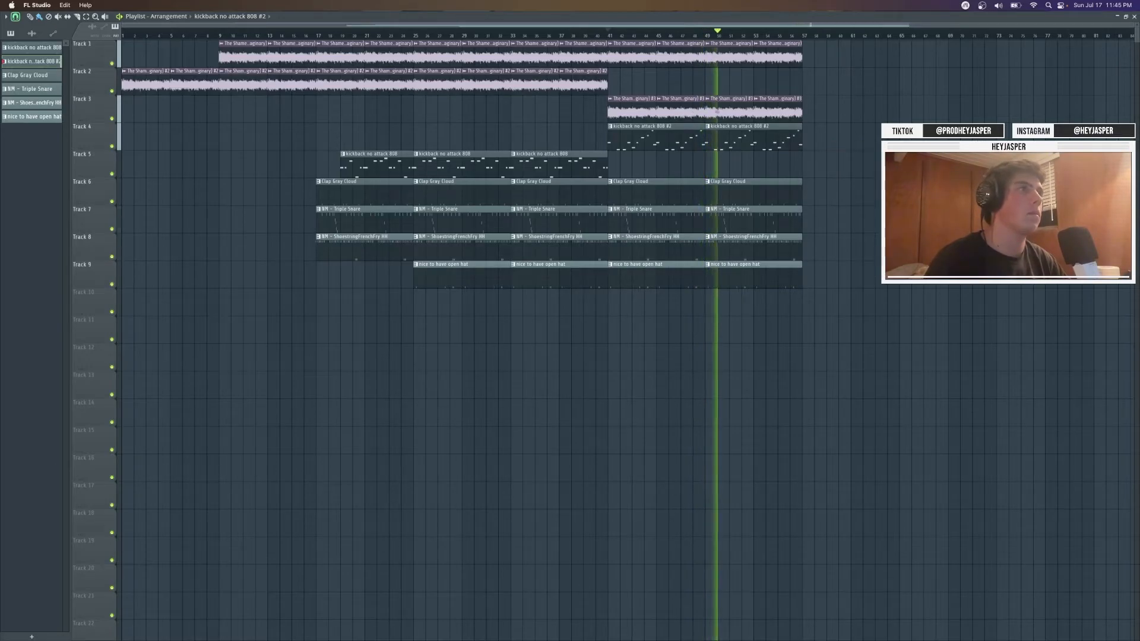
click(833, 290)
right_click(830, 292)
right_click(774, 286)
click(806, 298)
right_click(811, 302)
click(815, 304)
right_click(820, 299)
click(828, 292)
click(828, 291)
click(845, 284)
right_click(848, 296)
click(853, 301)
right_click(855, 300)
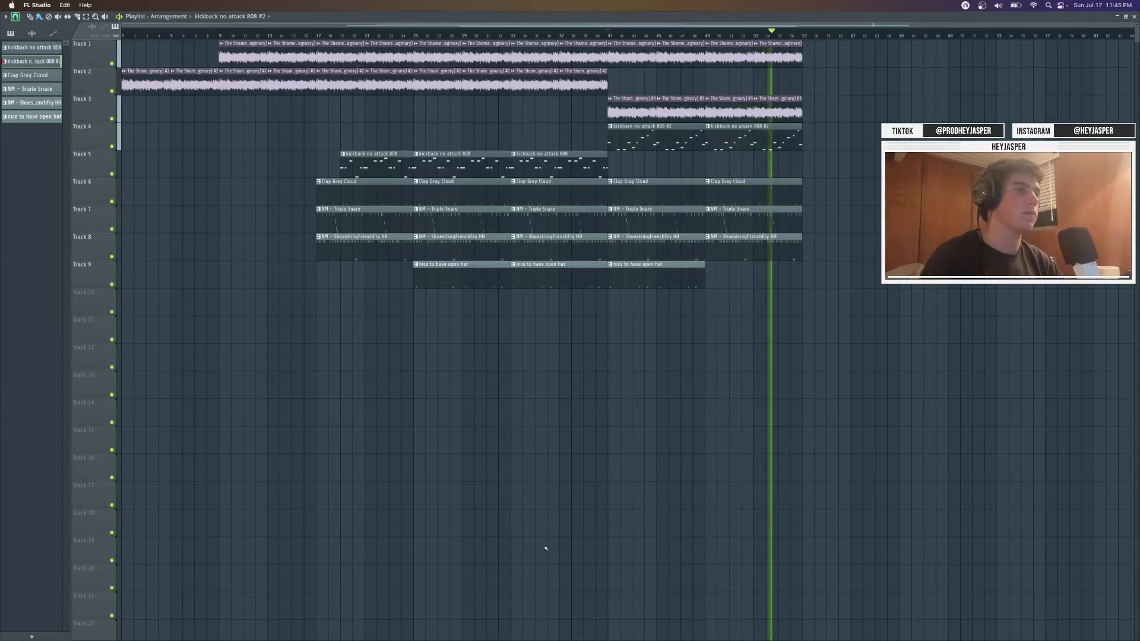
Clear the open hat on track 9 from bar 41 to 49, keeping an open hat clip at bar 49, and stop playback
right_click(702, 275)
click(727, 276)
click(882, 330)
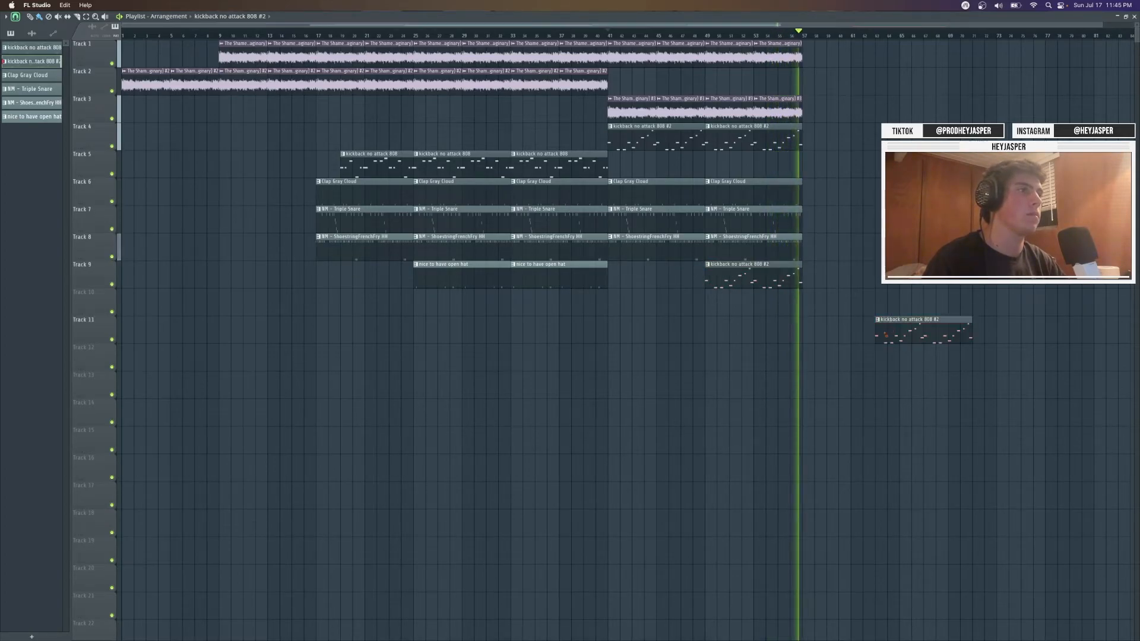
key(space)
right_click(884, 328)
right_click(736, 279)
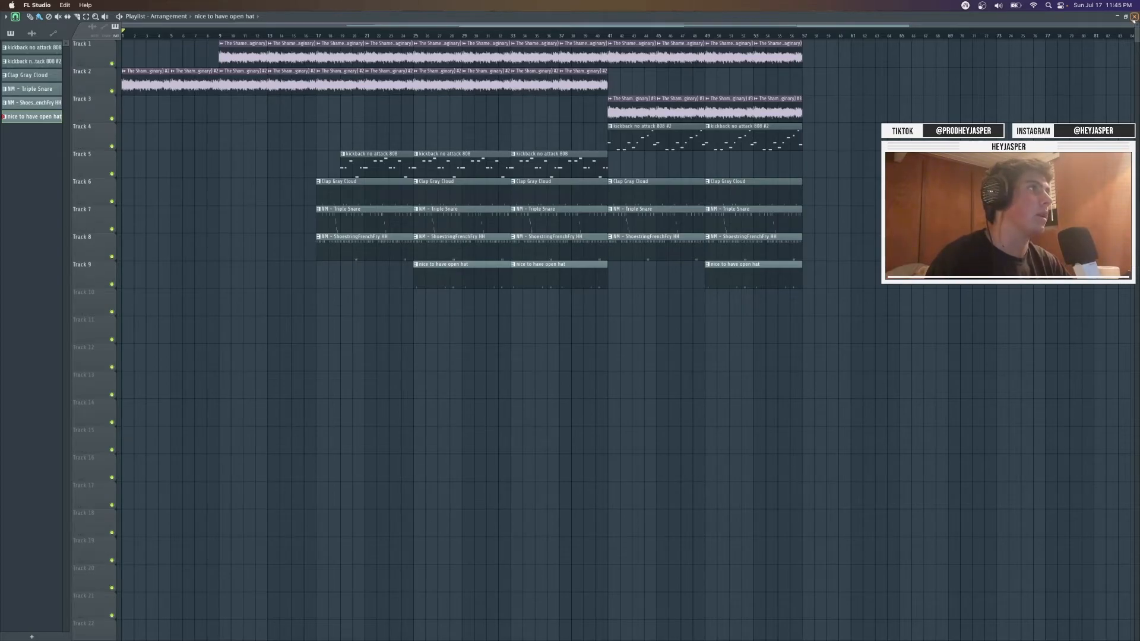
Add the "hey" producer tag from the Tags folder to track 10 at bar 1
click(1126, 17)
drag(593, 69, 643, 43)
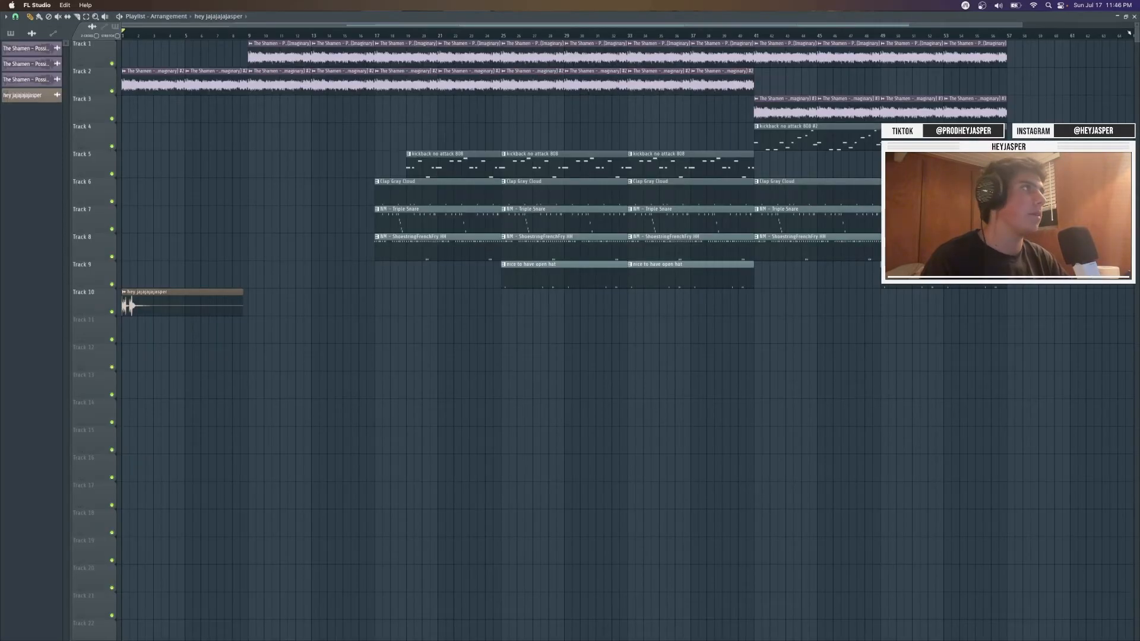
click(1125, 16)
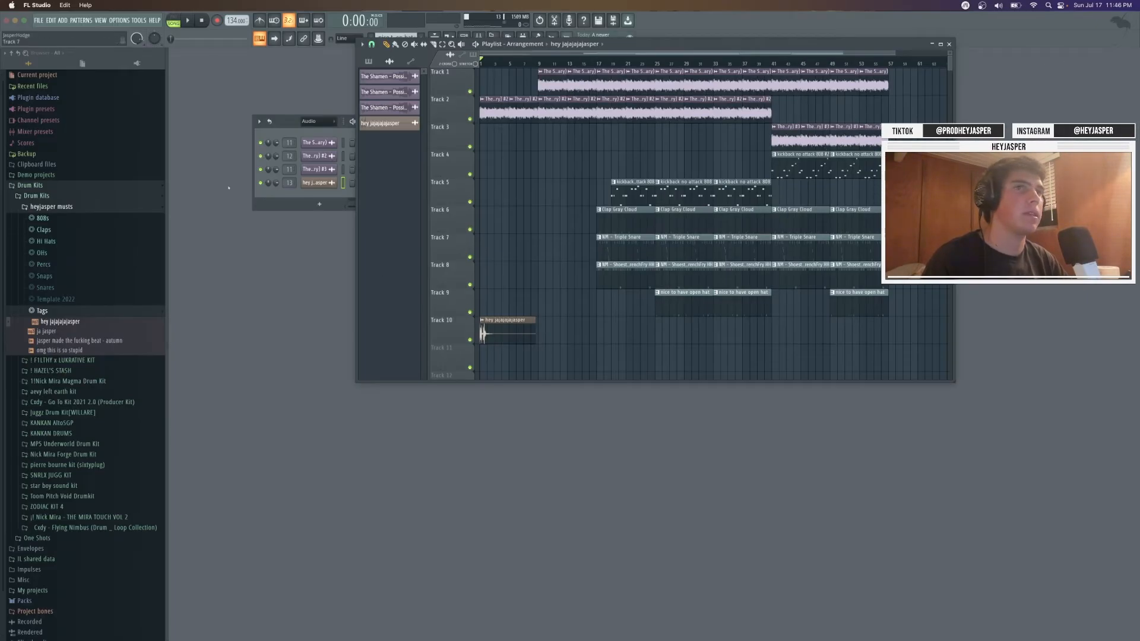
Add the "autumn" producer tag to track 11 around bar 15, leading into the drums, adjusting the playlist snap to position it
click(374, 45)
click(381, 183)
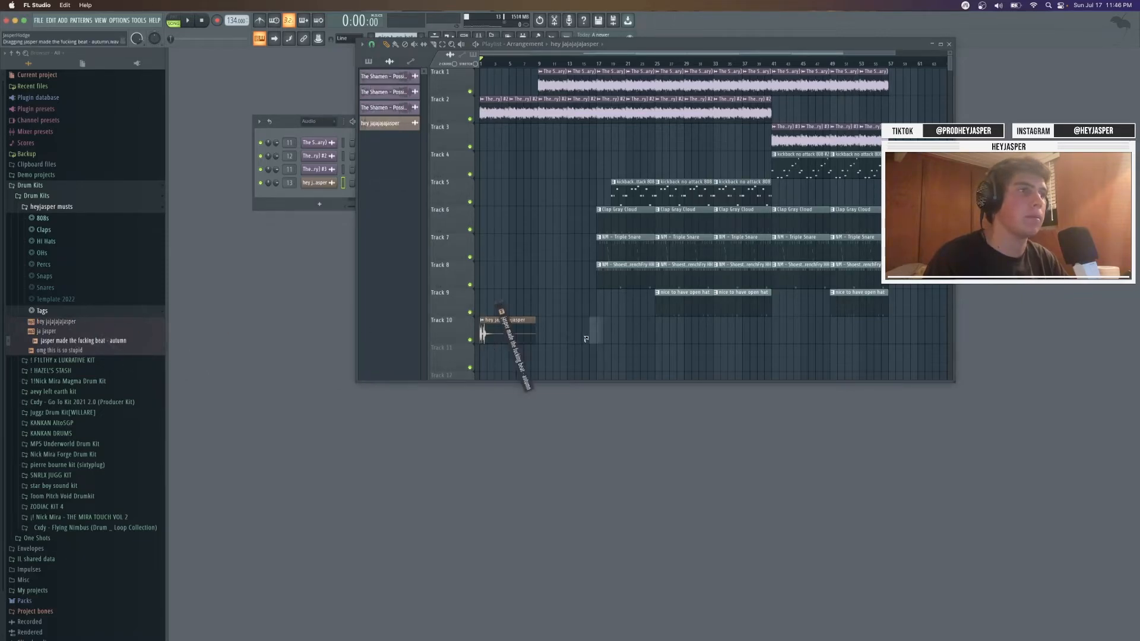
drag(586, 339, 584, 337)
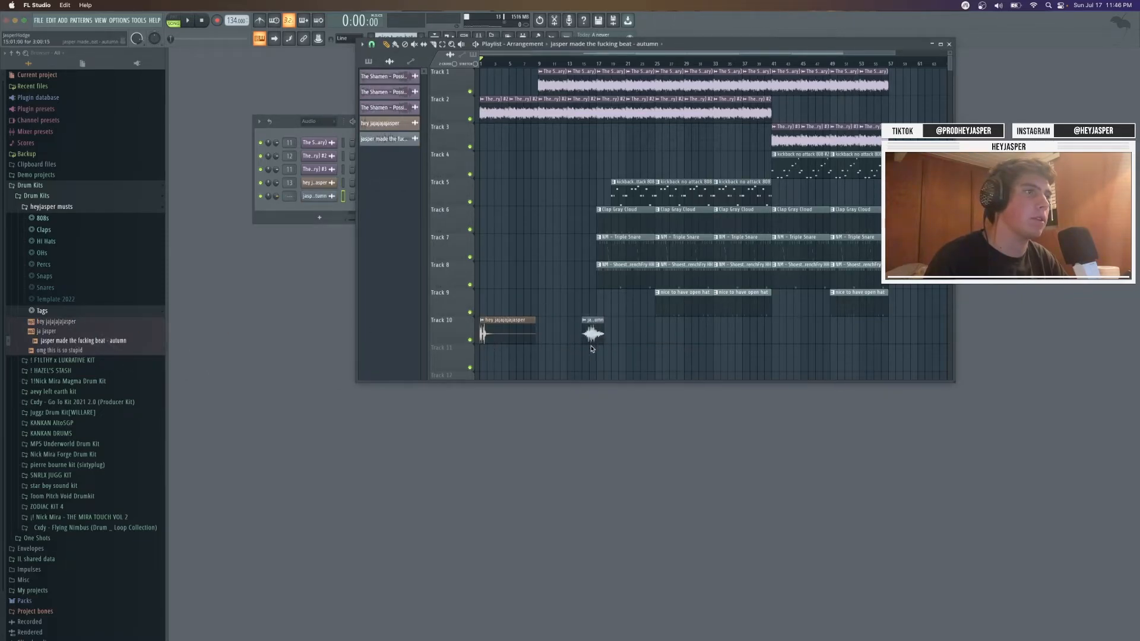
click(38, 20)
click(373, 45)
click(380, 174)
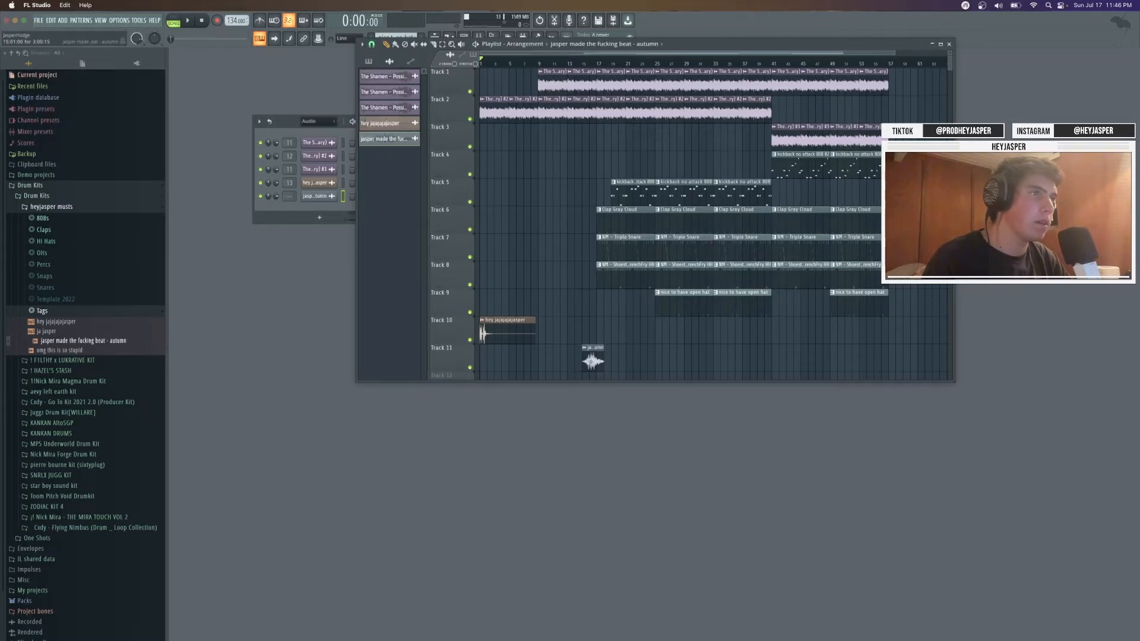
double_click(616, 349)
right_click(630, 359)
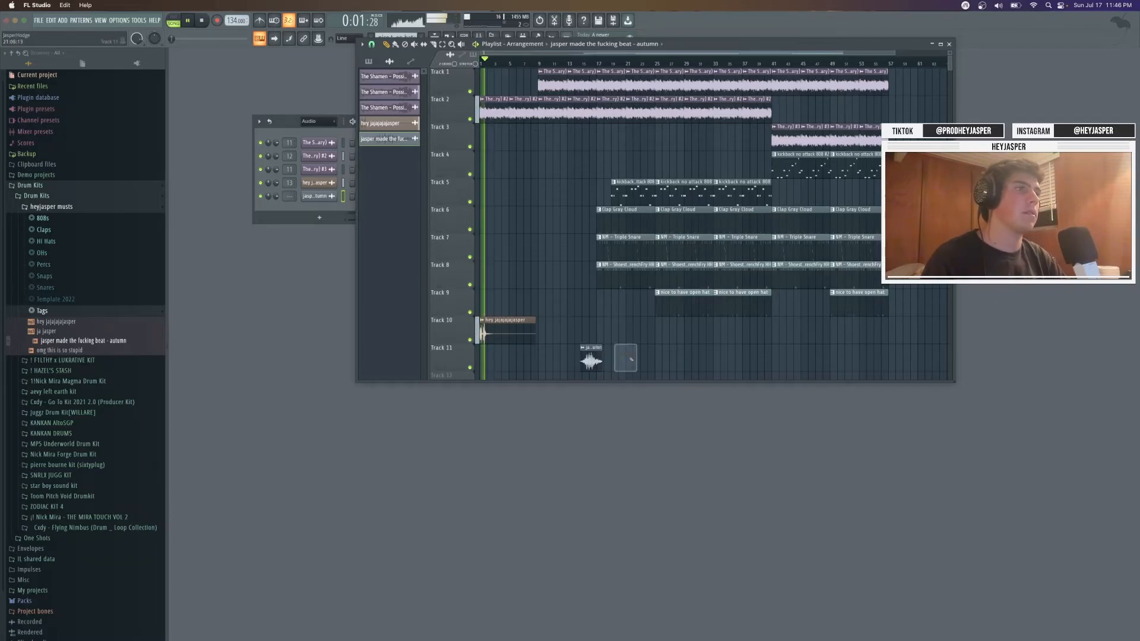
Duplicate all the sample, 808 and drum clips from bars 17 to 57 into bars 57 to 97
click(941, 45)
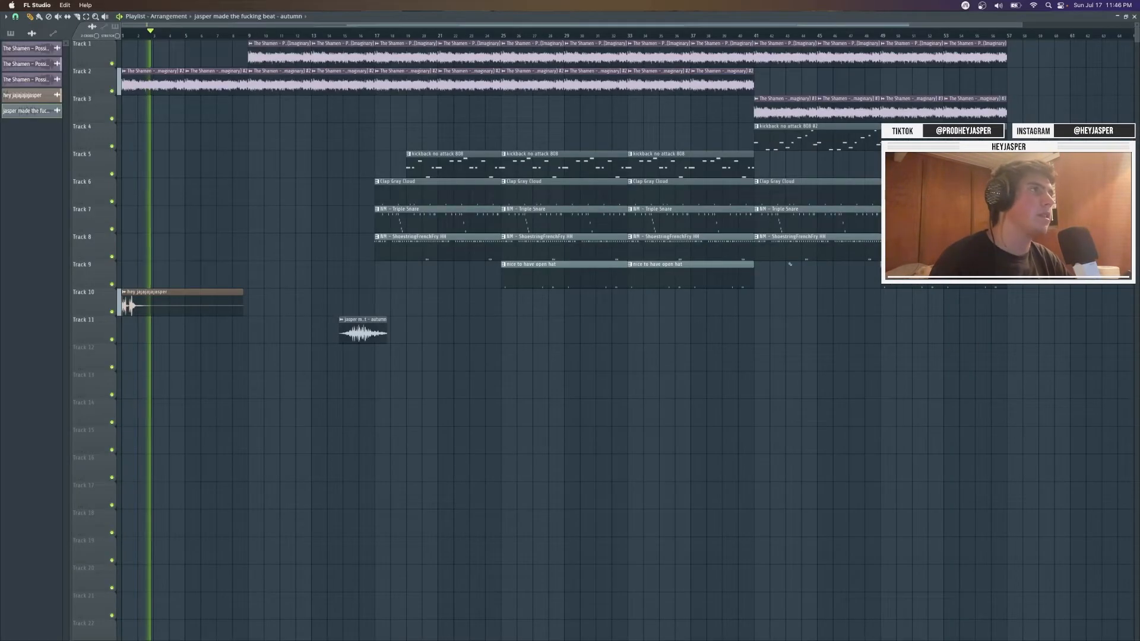
drag(496, 70, 1067, 376)
drag(1031, 316, 378, 42)
key(super+b)
key(super+b)
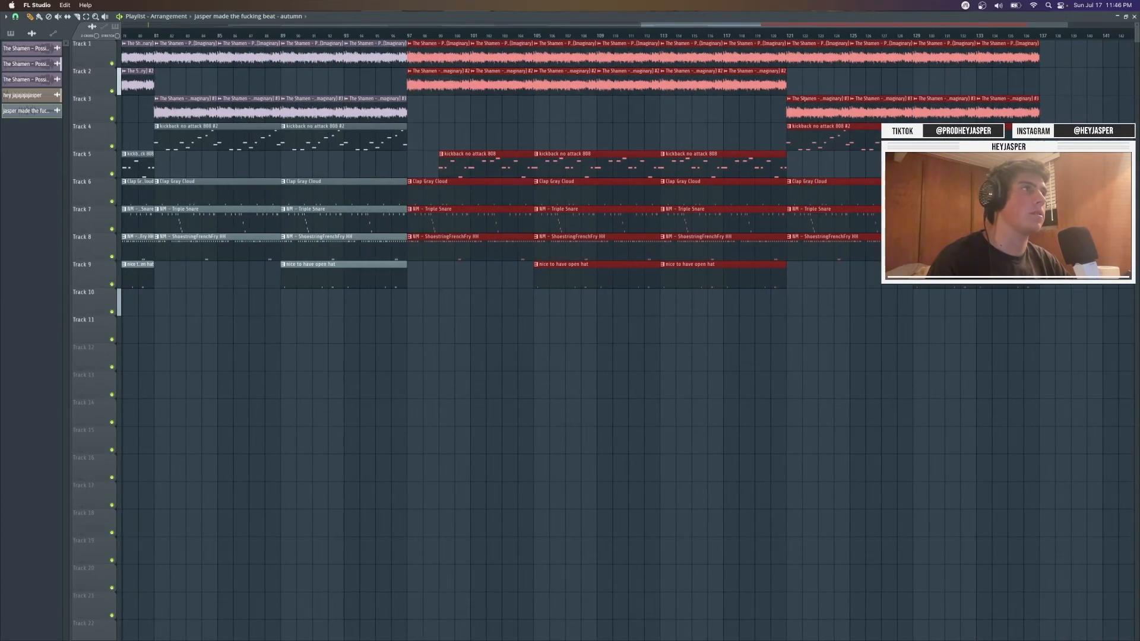
key(super+z)
key(space)
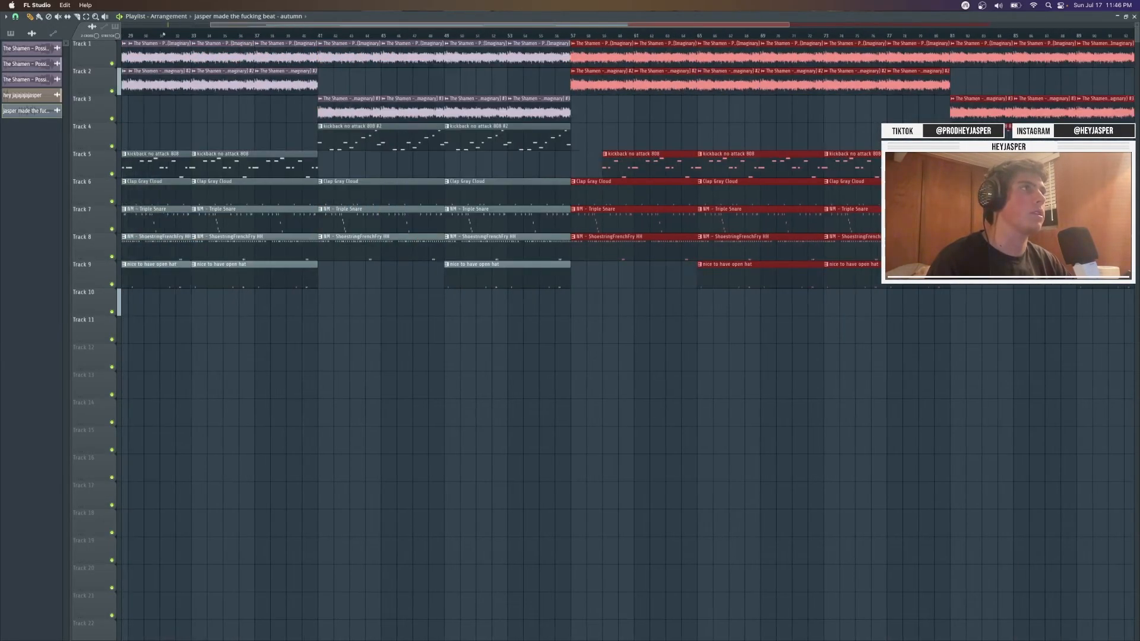
Place another "hey" producer tag clip on track 10 at bar 57
drag(1084, 77, 1125, 89)
click(710, 466)
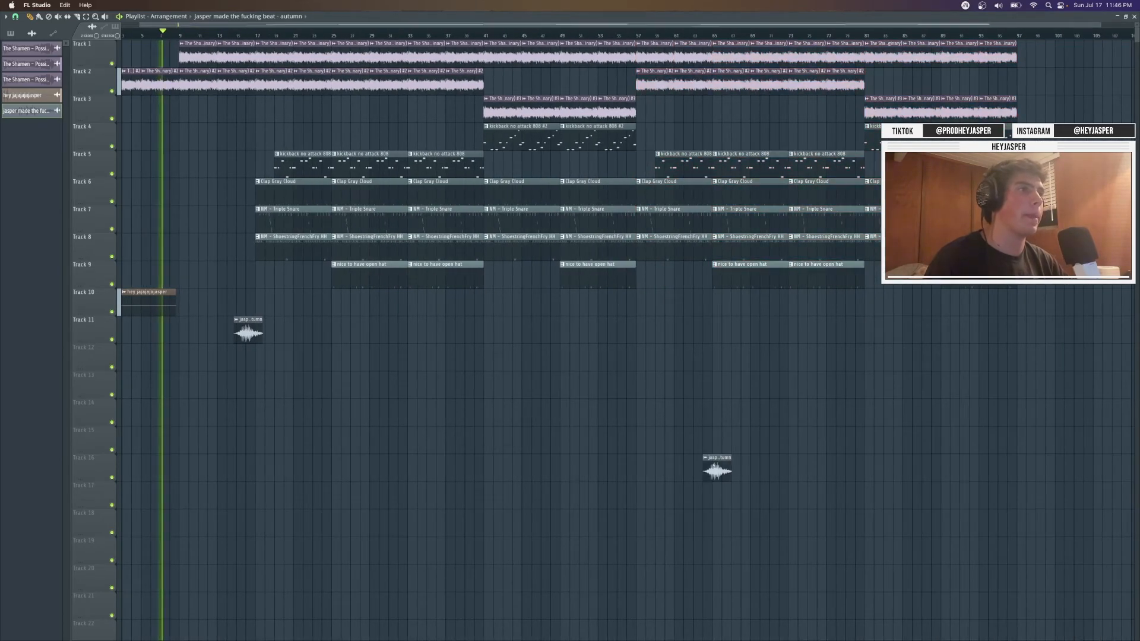
key(super+z)
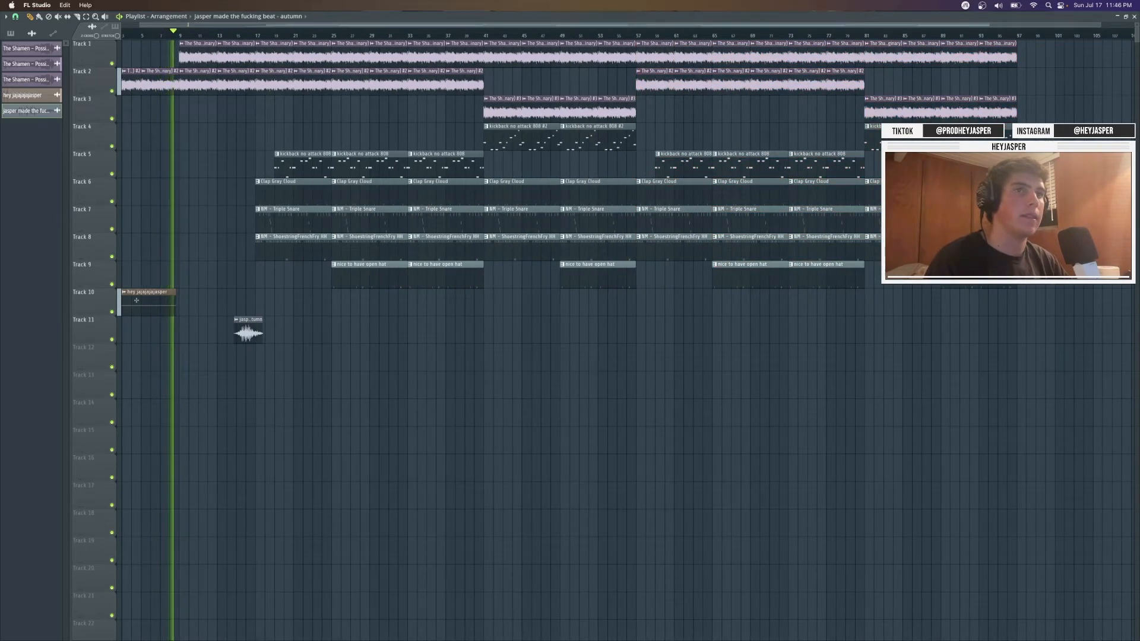
click(636, 298)
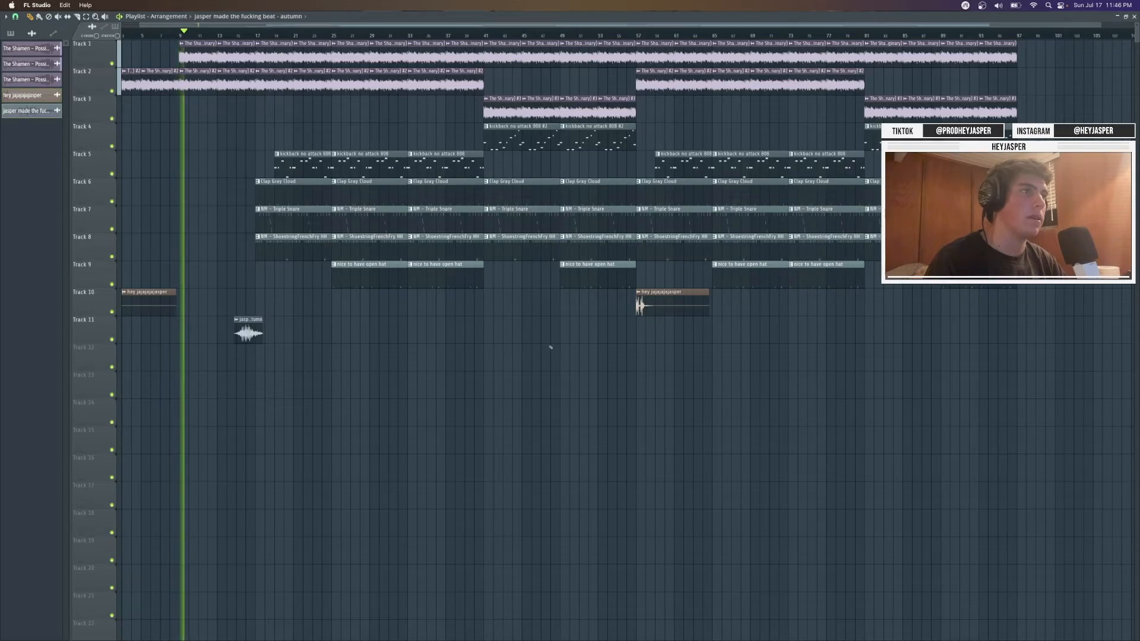
Duplicate all clips from bars 57 to 97, including the producer tag, into bars 97 to 137
click(695, 328)
right_click(699, 330)
drag(1098, 371, 640, 40)
key(super+b)
click(773, 388)
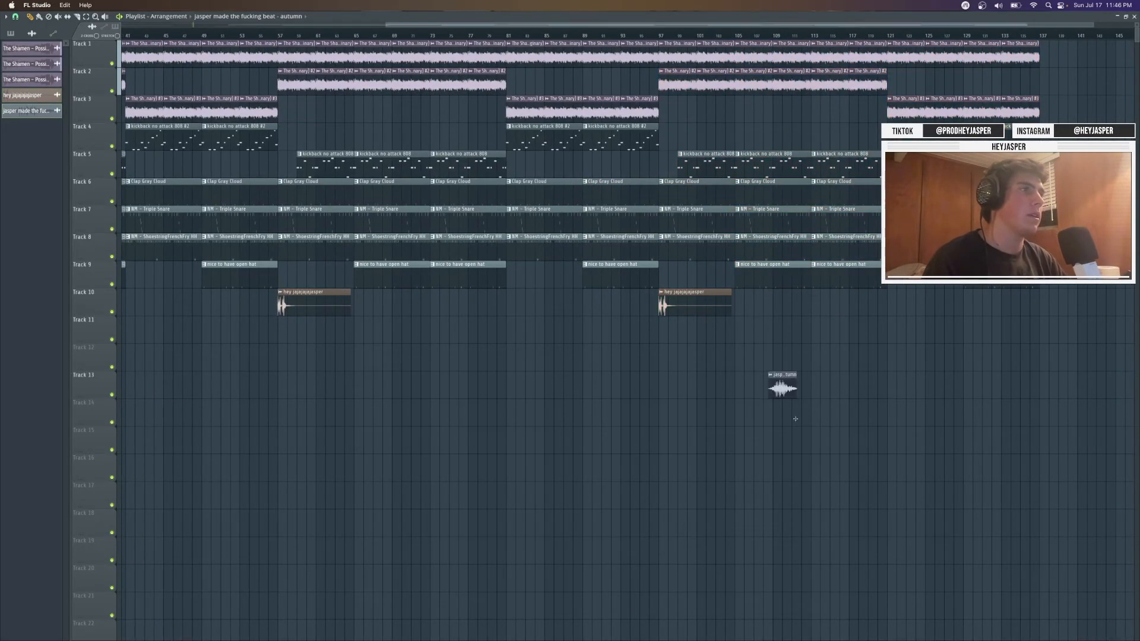
drag(774, 25, 505, 26)
drag(828, 25, 1137, 74)
click(826, 417)
right_click(831, 419)
scroll(850, 427, down, 1)
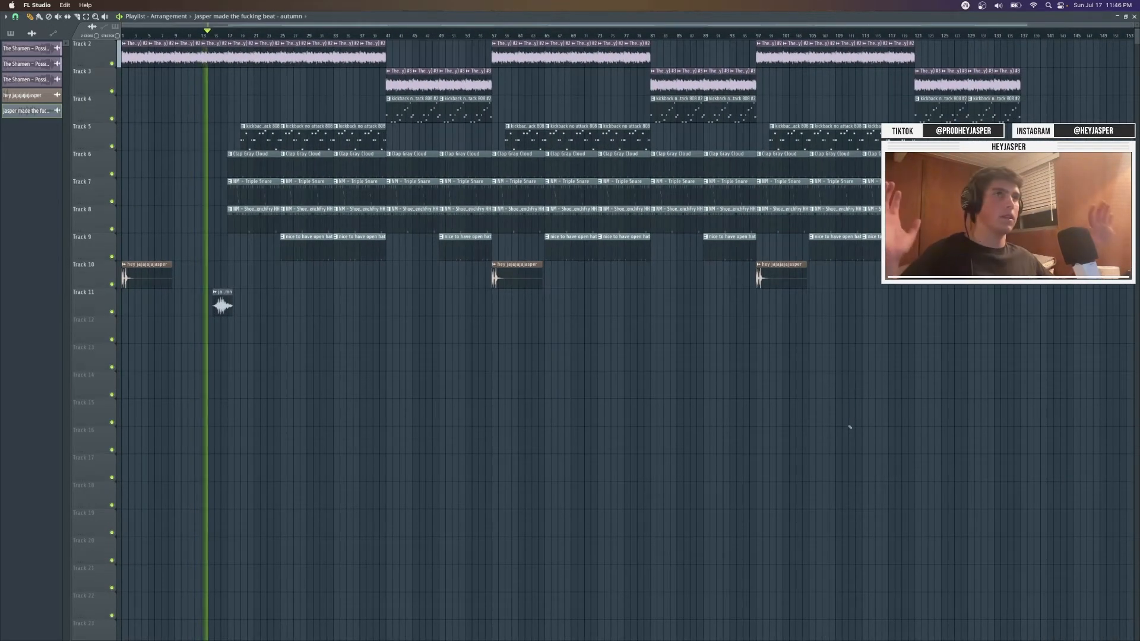